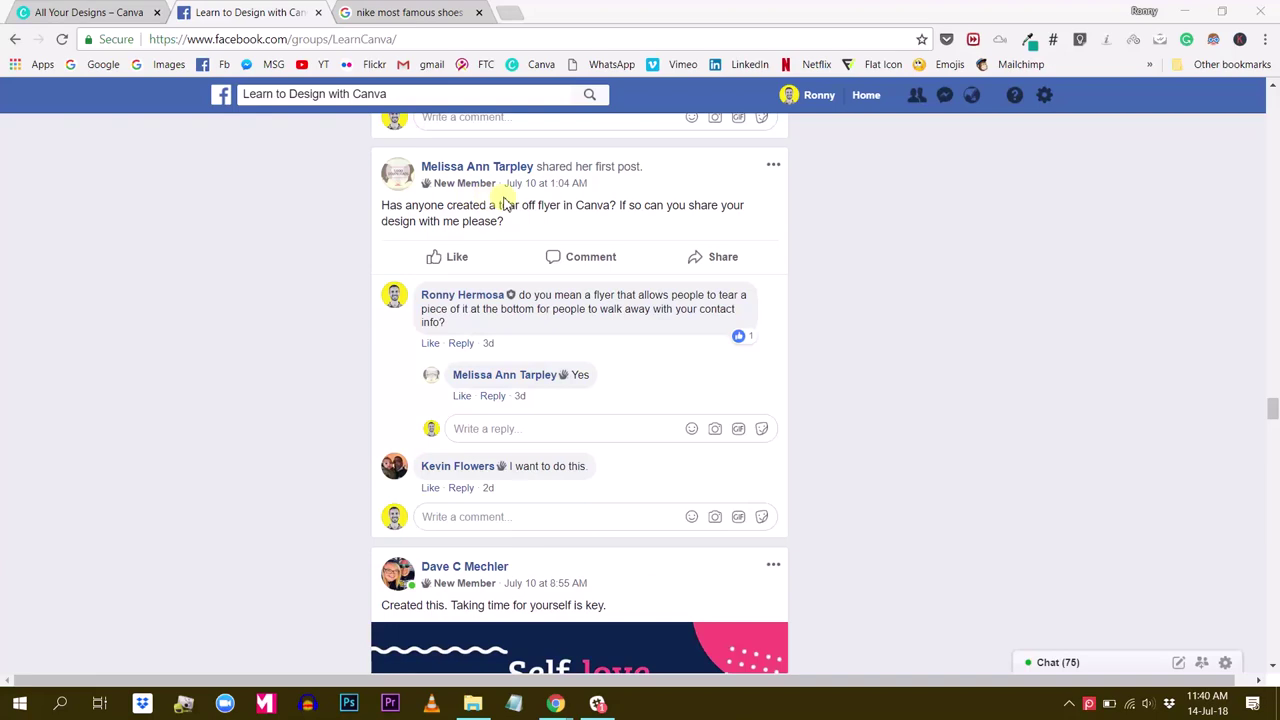
Read the group's tear-off flyer request post, then return to the Canva designs page
{"action": "mouse_move", "coordinate": [389, 251]}
{"action": "scroll", "coordinate": [1005, 315], "scroll_direction": "down", "scroll_amount": 1}
{"action": "scroll", "coordinate": [1006, 316], "scroll_direction": "up", "scroll_amount": 1}
{"action": "scroll", "coordinate": [270, 200], "scroll_direction": "up", "scroll_amount": 2}
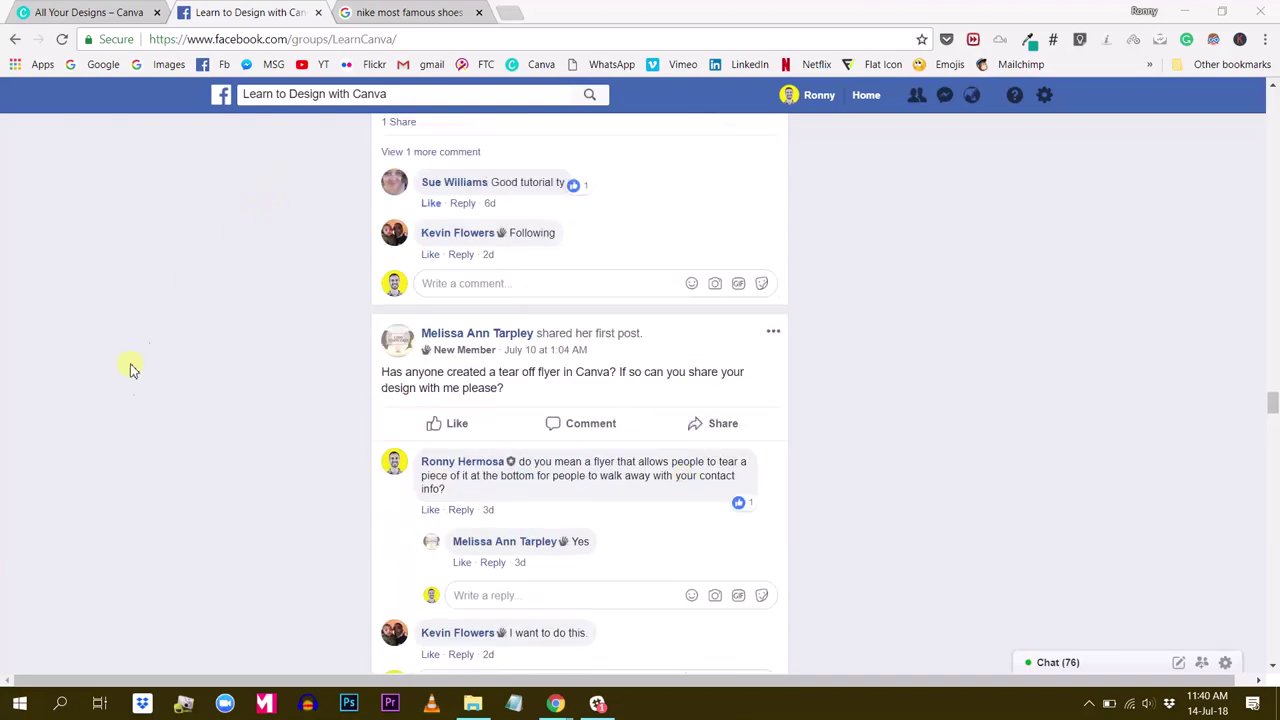
{"action": "scroll", "coordinate": [150, 330], "scroll_direction": "down", "scroll_amount": 1}
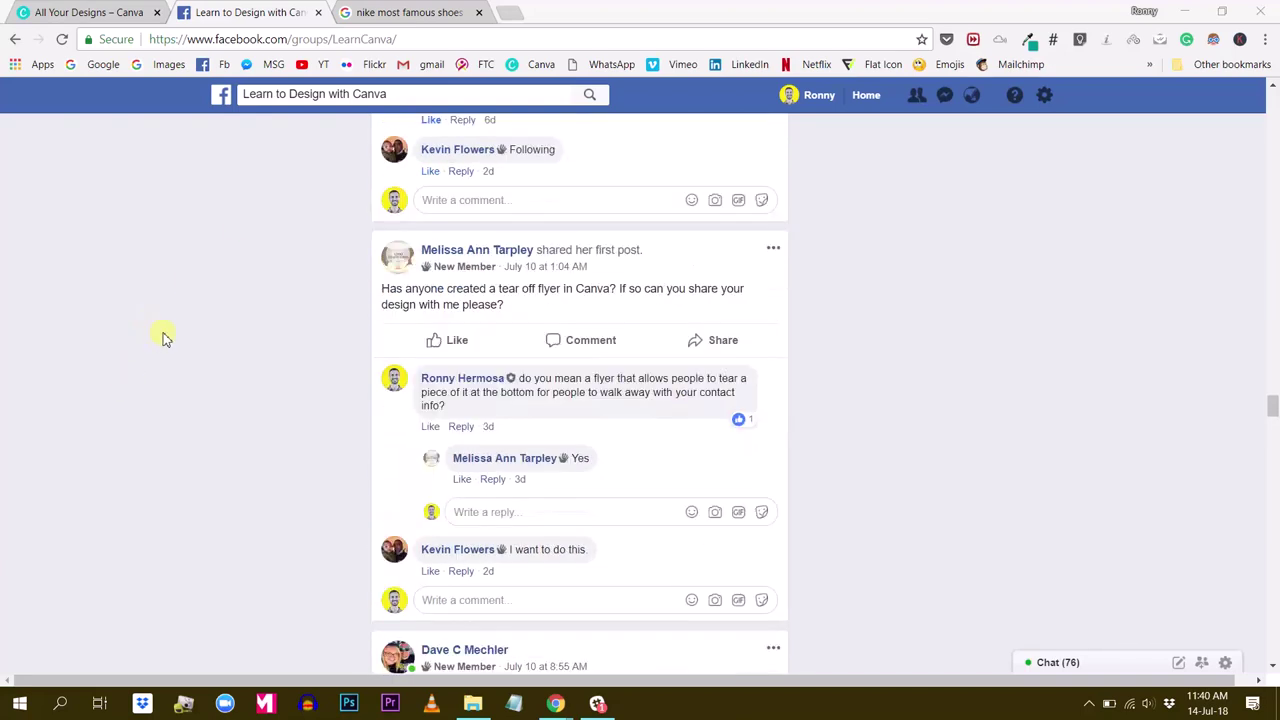
{"action": "left_click", "coordinate": [100, 13]}
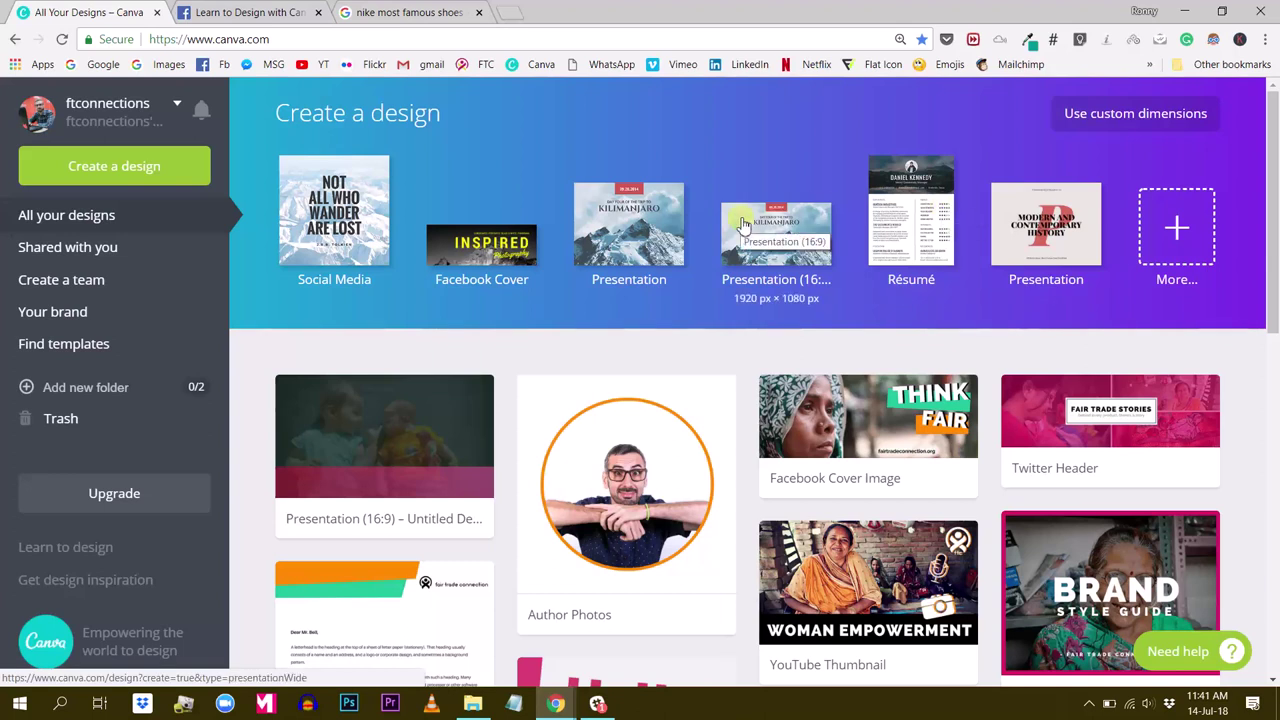
Browse all design types to reach the A4 Document (21 × 29.7 cm) preset
{"action": "left_click", "coordinate": [1176, 232]}
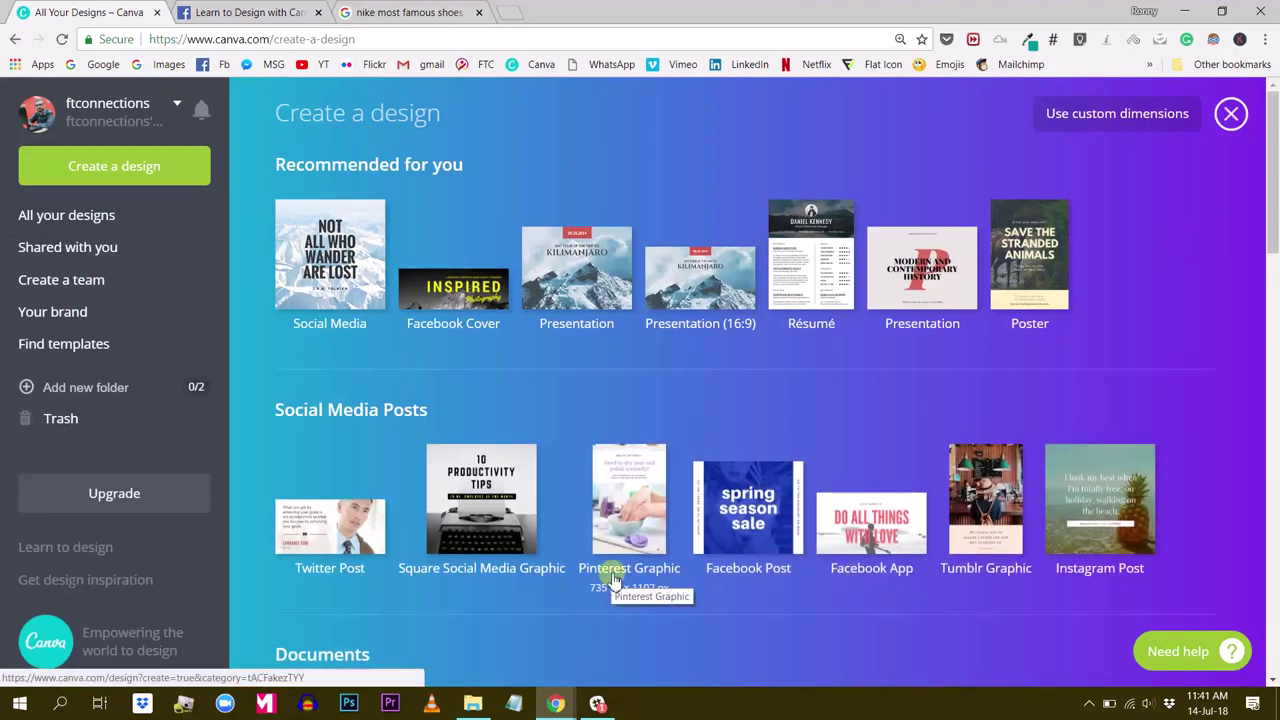
{"action": "scroll", "coordinate": [613, 578], "scroll_direction": "down", "scroll_amount": 4}
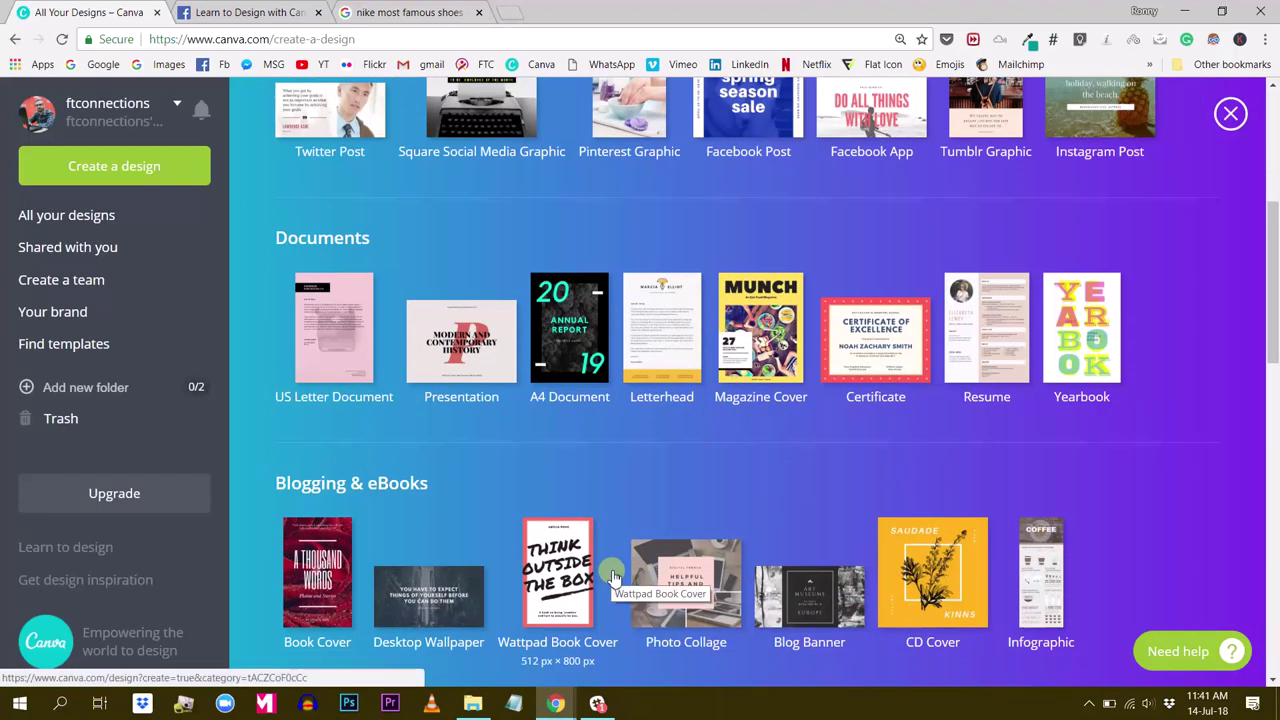
{"action": "scroll", "coordinate": [611, 569], "scroll_direction": "down", "scroll_amount": 2}
{"action": "scroll", "coordinate": [600, 480], "scroll_direction": "up", "scroll_amount": 1}
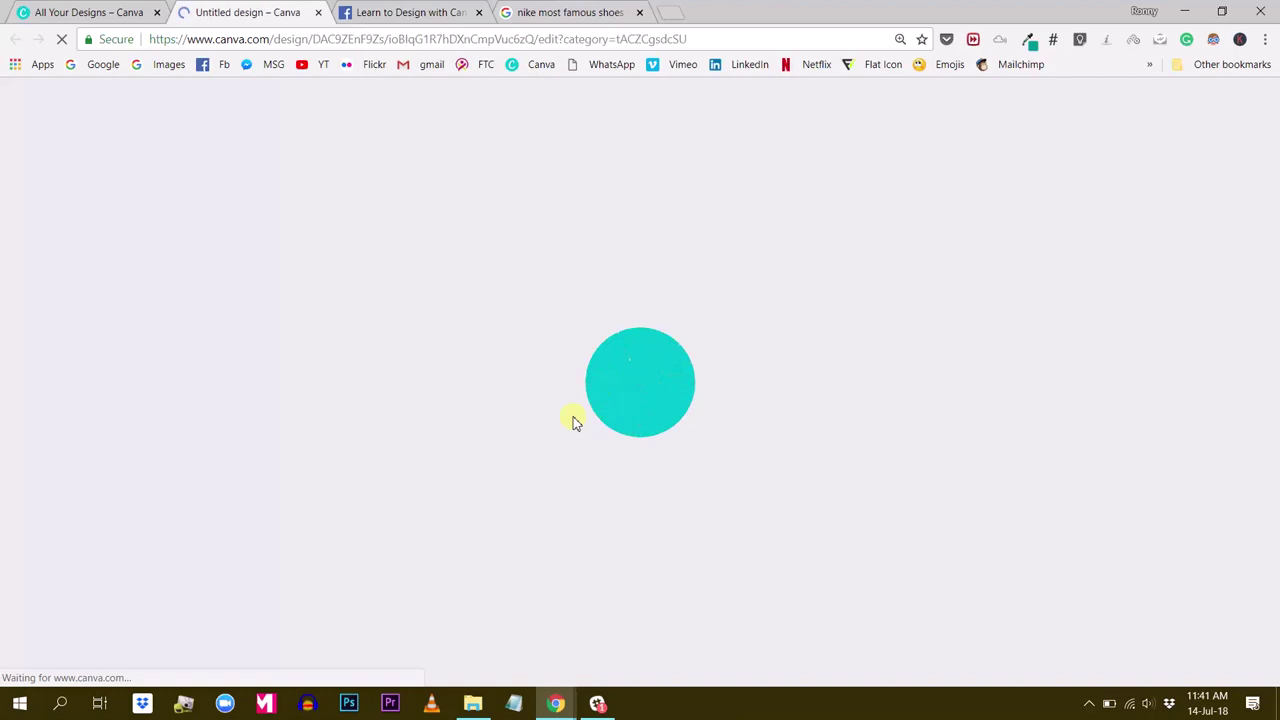
Close the sneaker image search tab and browse the Layouts panel
{"action": "left_click", "coordinate": [640, 13]}
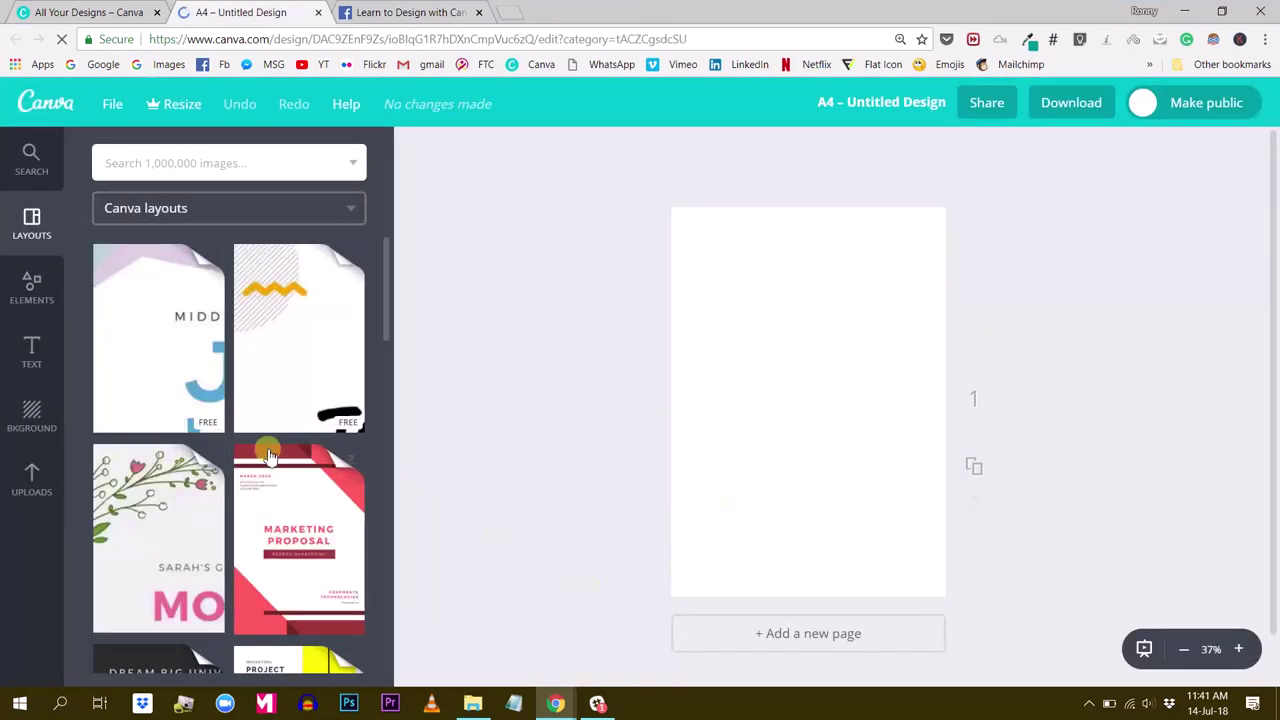
{"action": "scroll", "coordinate": [240, 450], "scroll_direction": "down", "scroll_amount": 2}
{"action": "scroll", "coordinate": [240, 452], "scroll_direction": "down", "scroll_amount": 5}
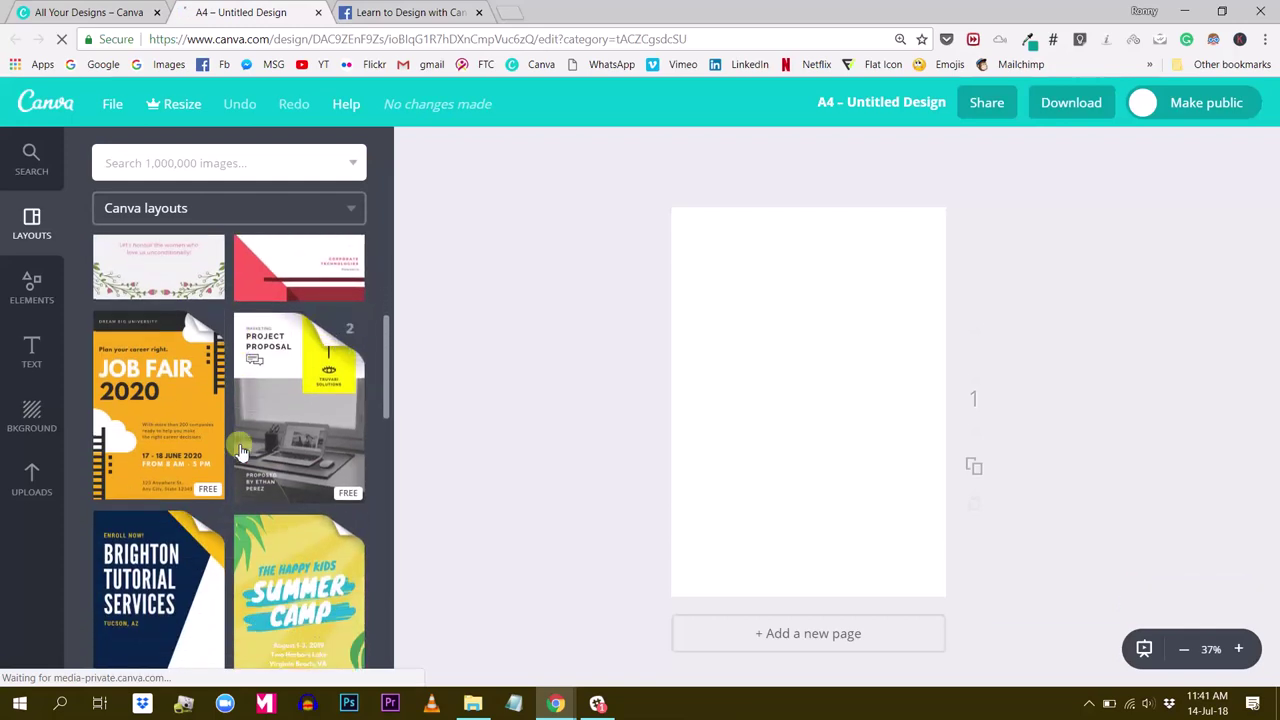
{"action": "scroll", "coordinate": [240, 450], "scroll_direction": "down", "scroll_amount": 5}
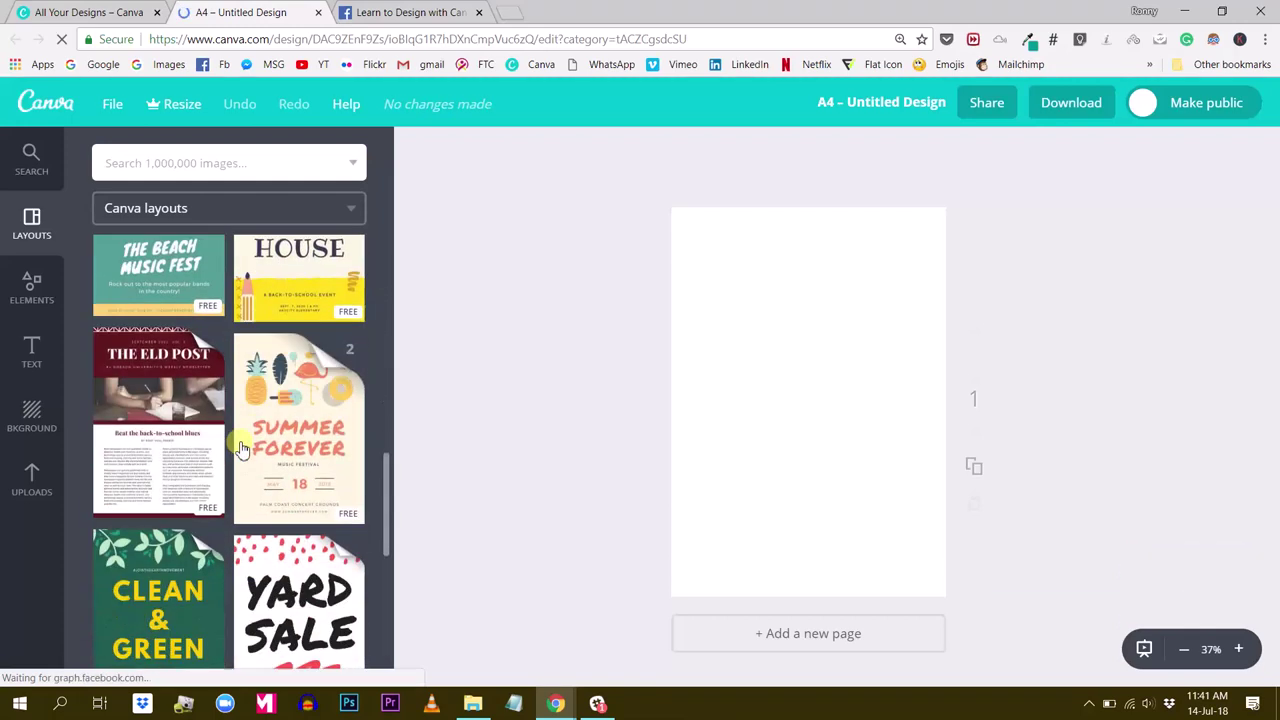
{"action": "scroll", "coordinate": [250, 438], "scroll_direction": "down", "scroll_amount": 3}
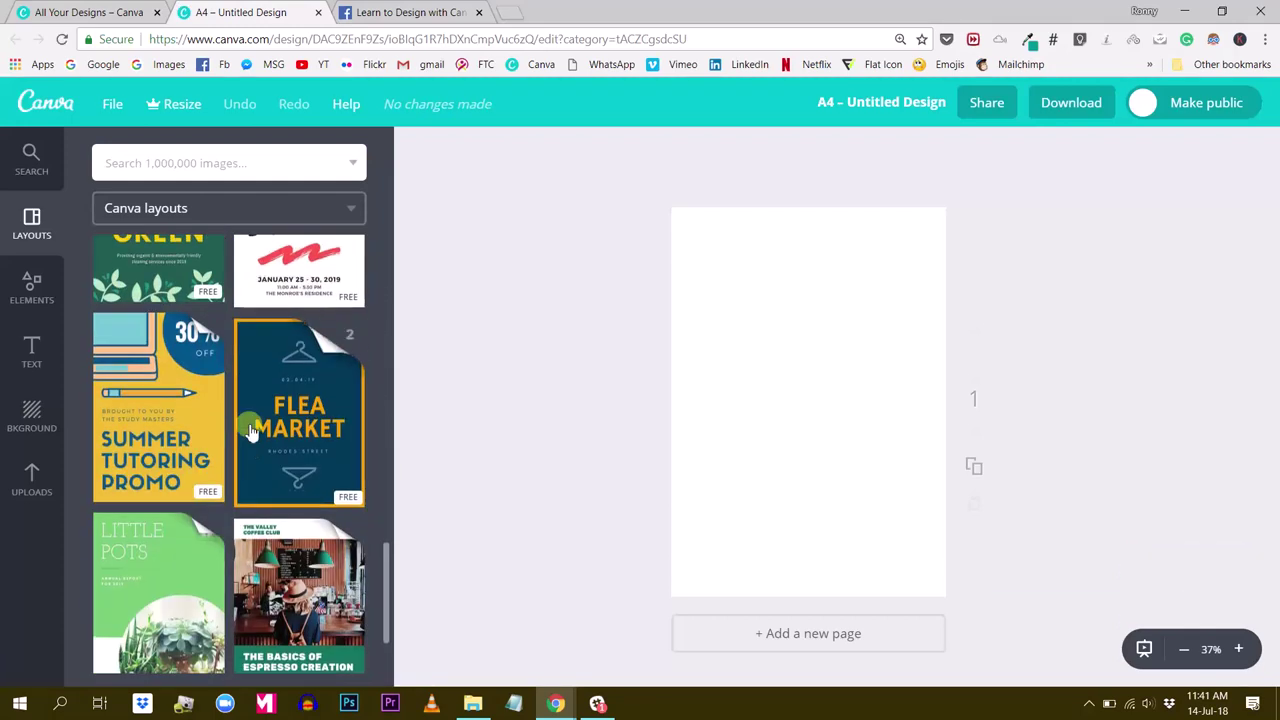
{"action": "scroll", "coordinate": [238, 395], "scroll_direction": "up", "scroll_amount": 6}
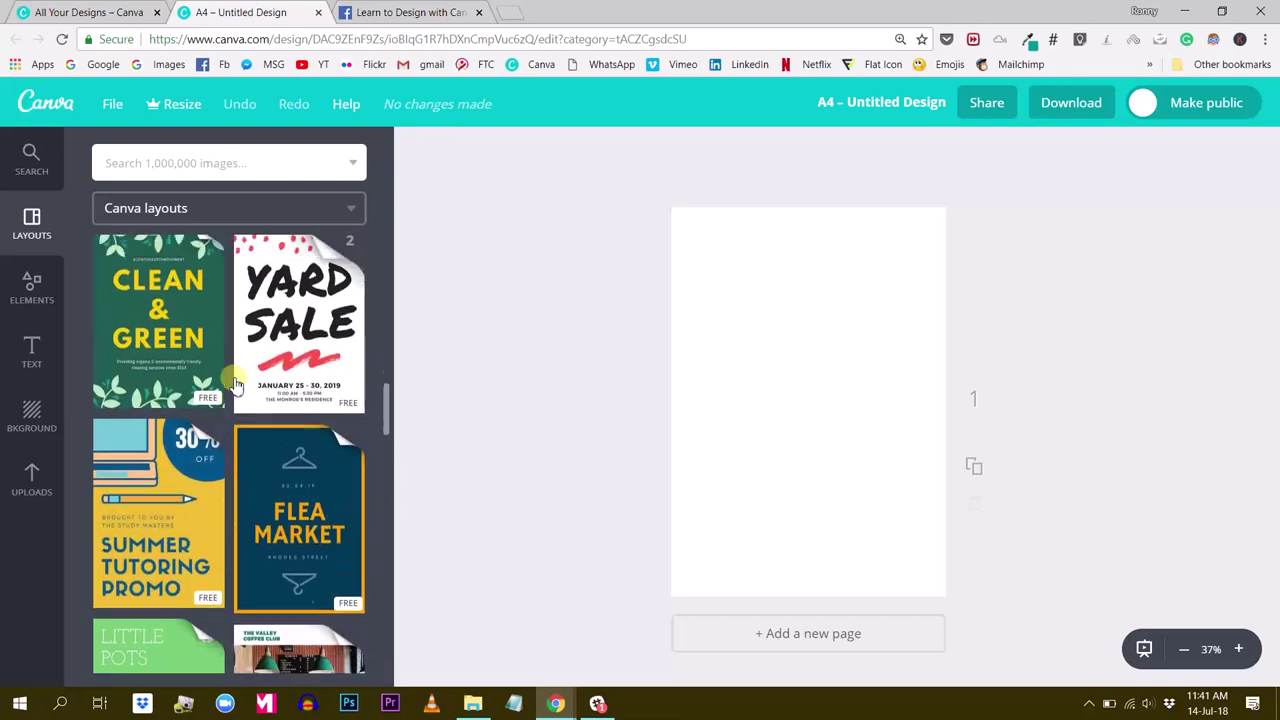
{"action": "scroll", "coordinate": [226, 392], "scroll_direction": "up", "scroll_amount": 2}
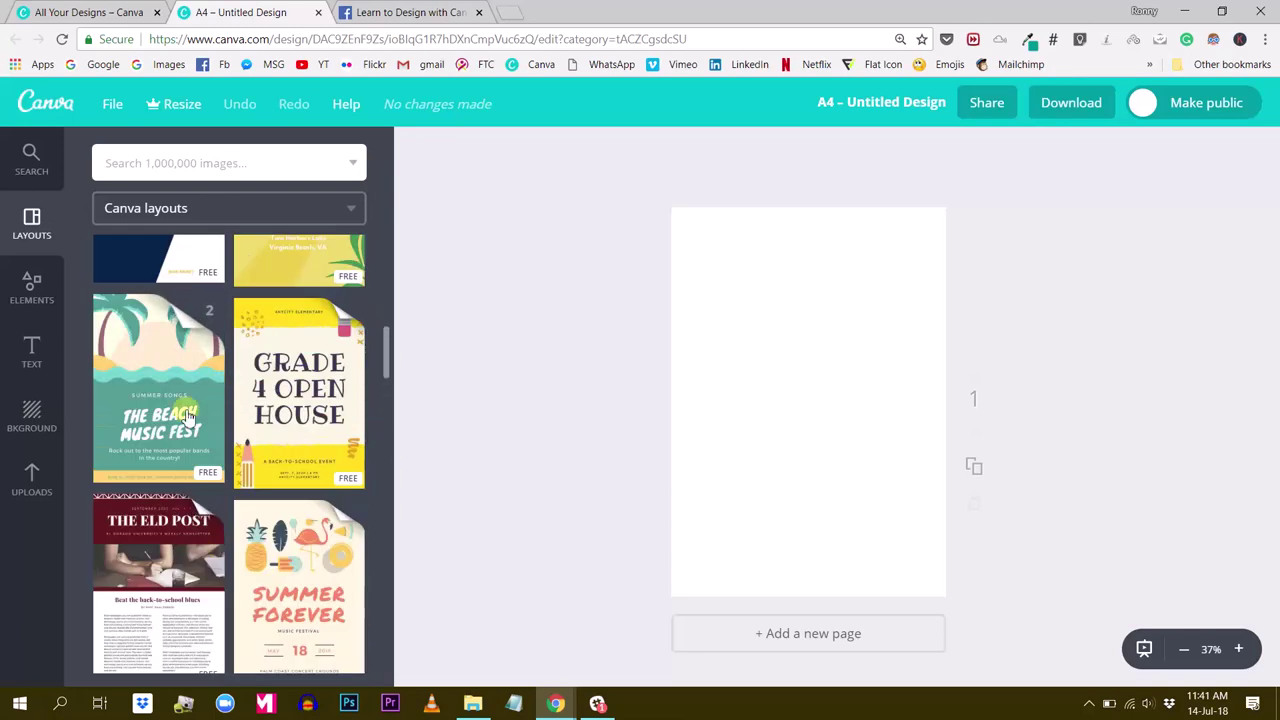
Show the Uploads library and scroll through the previously uploaded images
{"action": "left_click", "coordinate": [36, 476]}
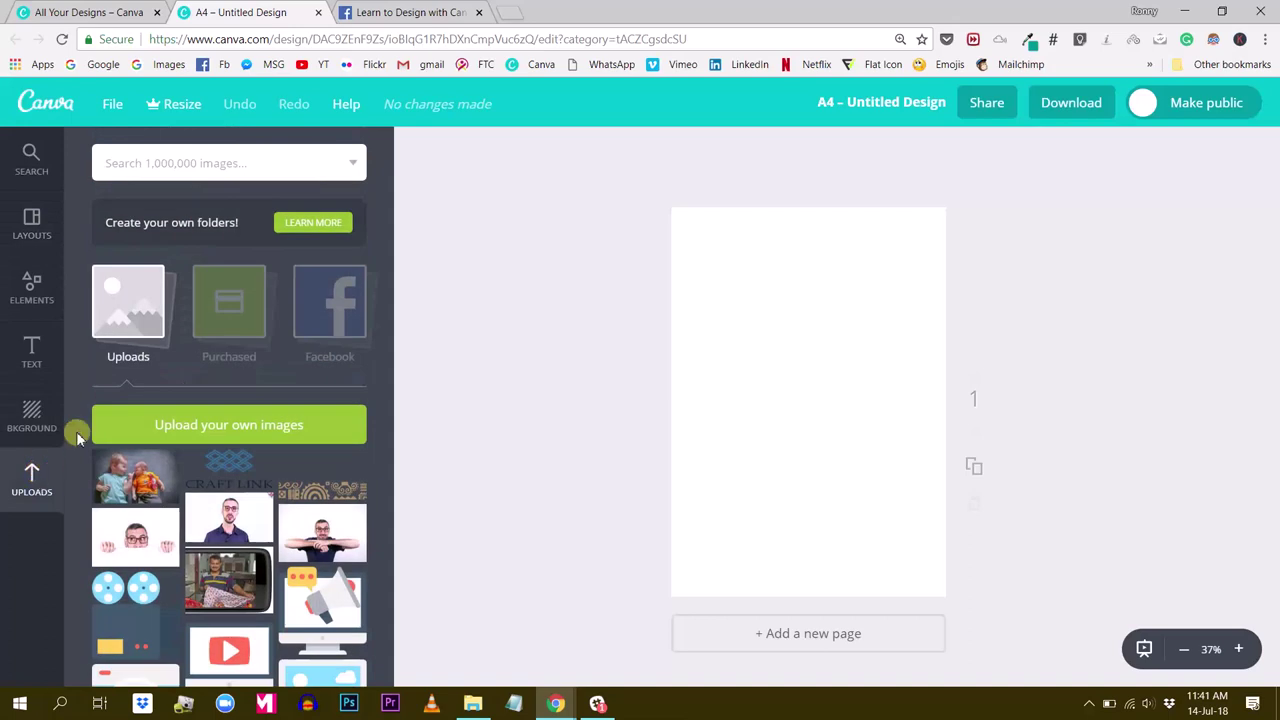
{"action": "scroll", "coordinate": [130, 430], "scroll_direction": "down", "scroll_amount": 2}
{"action": "scroll", "coordinate": [140, 440], "scroll_direction": "down", "scroll_amount": 5}
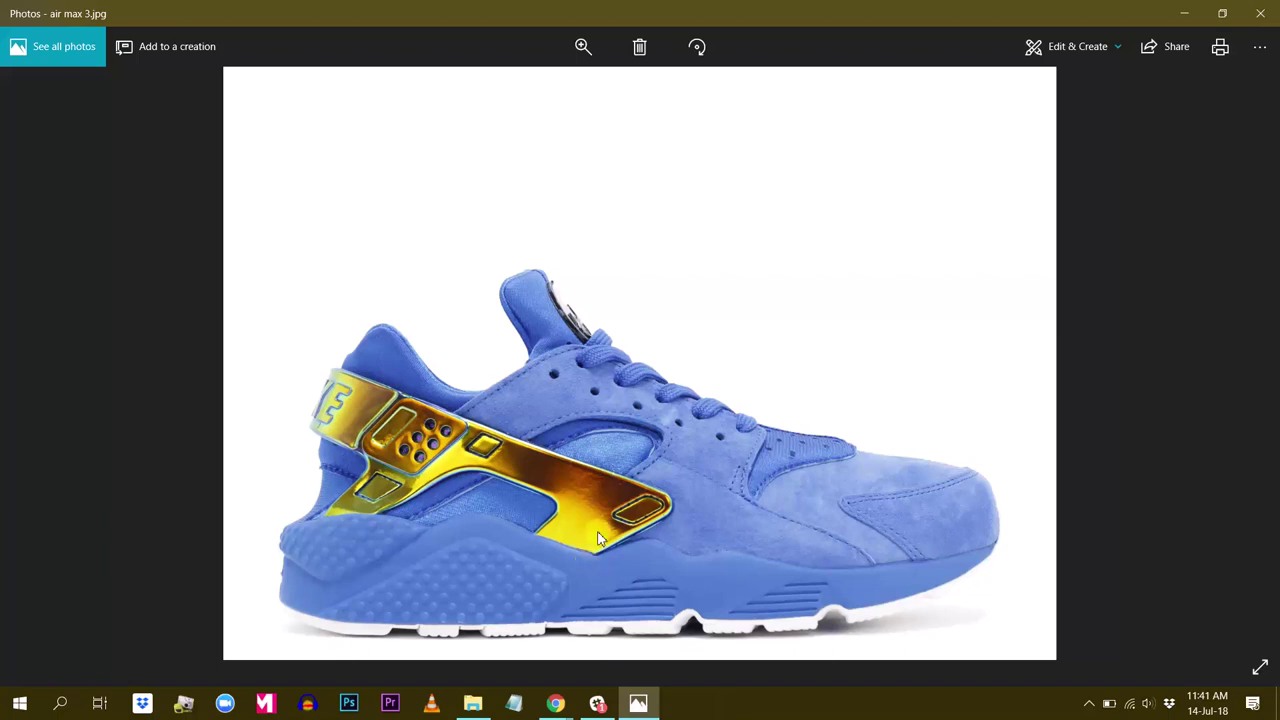
Minimize Photos and drag the air max 3 desktop image into Canva's Uploads panel
{"action": "left_click", "coordinate": [1190, 12]}
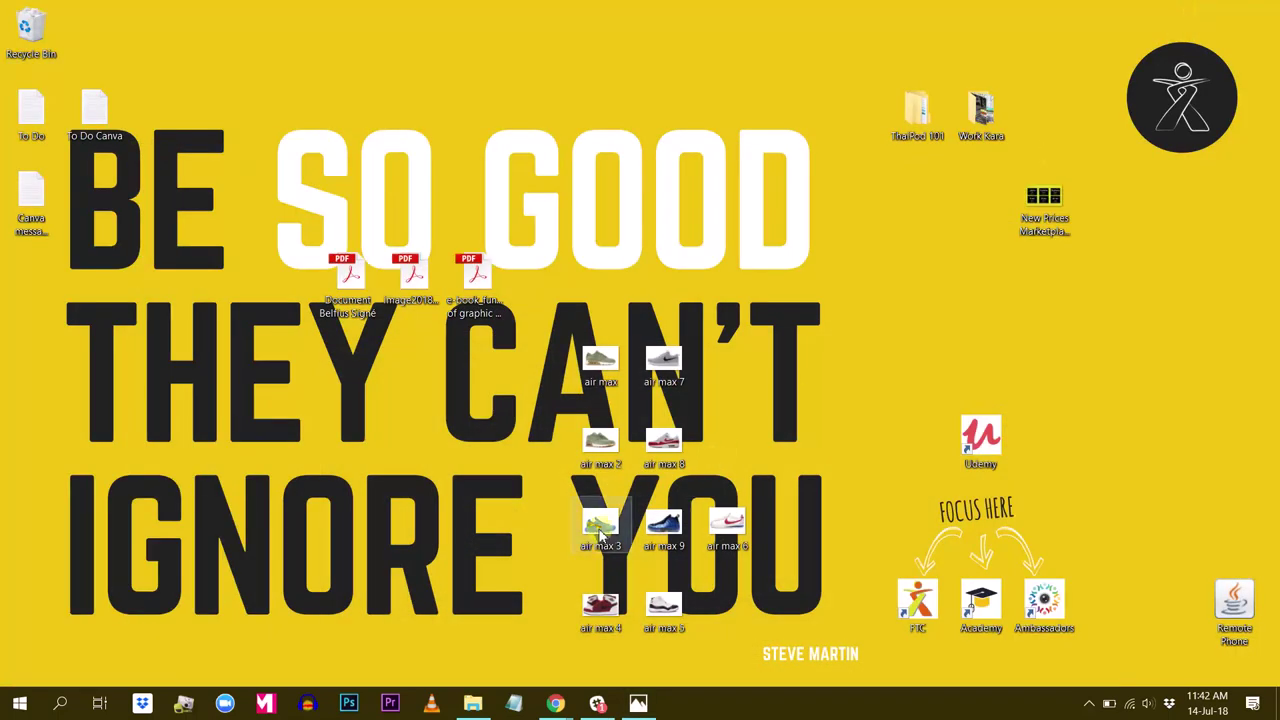
{"action": "left_click_drag", "start_coordinate": [600, 525], "coordinate": [230, 423]}
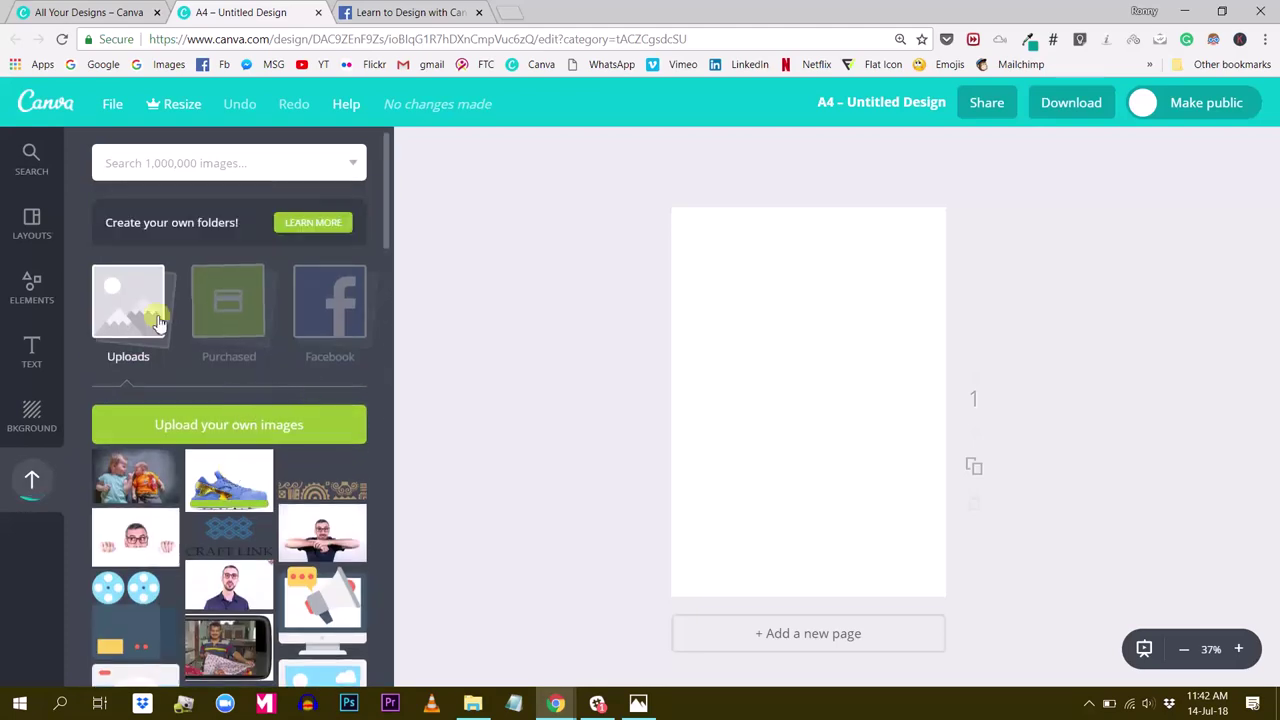
Browse the ready-made layout templates for a suitable fashion flyer design
{"action": "left_click", "coordinate": [42, 300]}
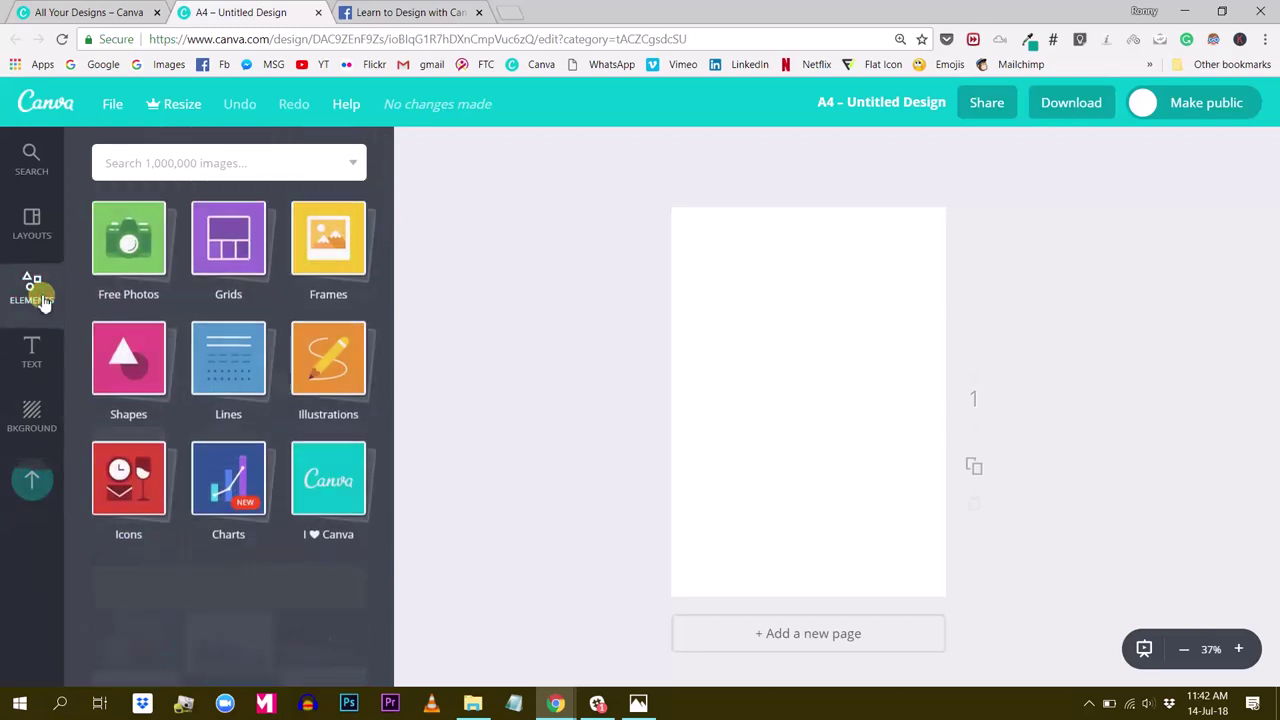
{"action": "left_click", "coordinate": [31, 230]}
{"action": "scroll", "coordinate": [240, 315], "scroll_direction": "down", "scroll_amount": 4}
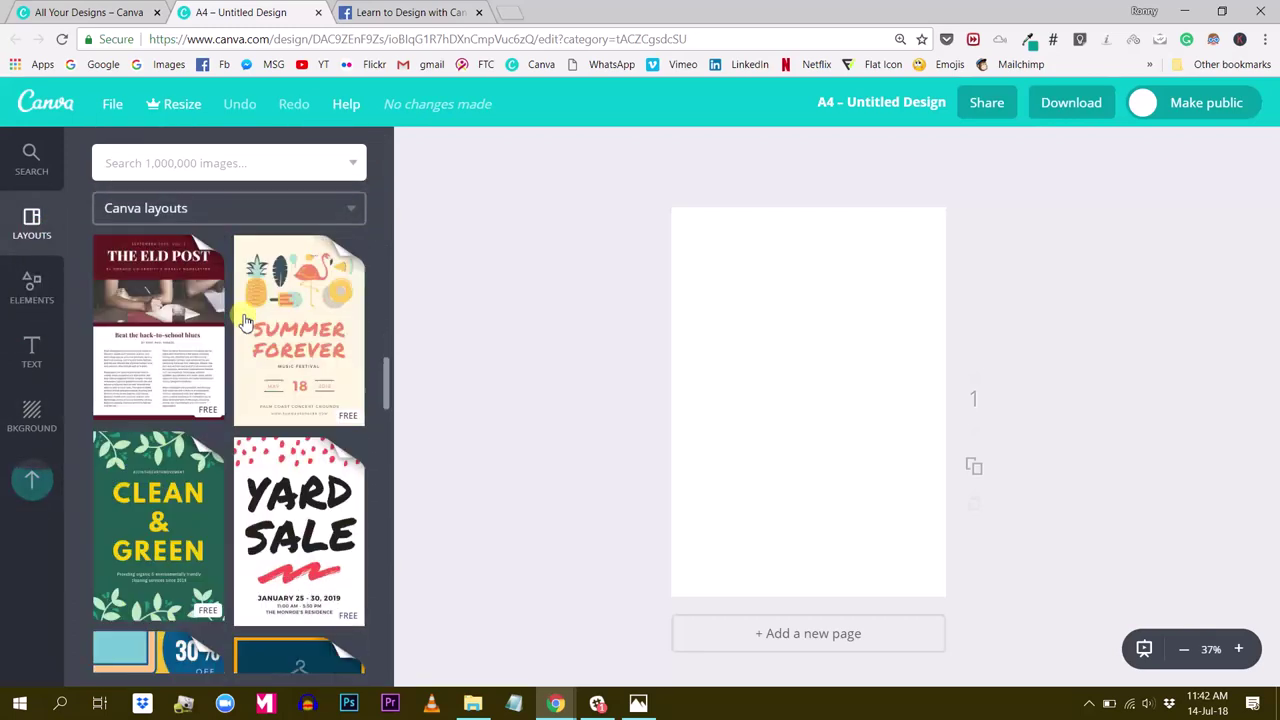
{"action": "scroll", "coordinate": [245, 320], "scroll_direction": "down", "scroll_amount": 4}
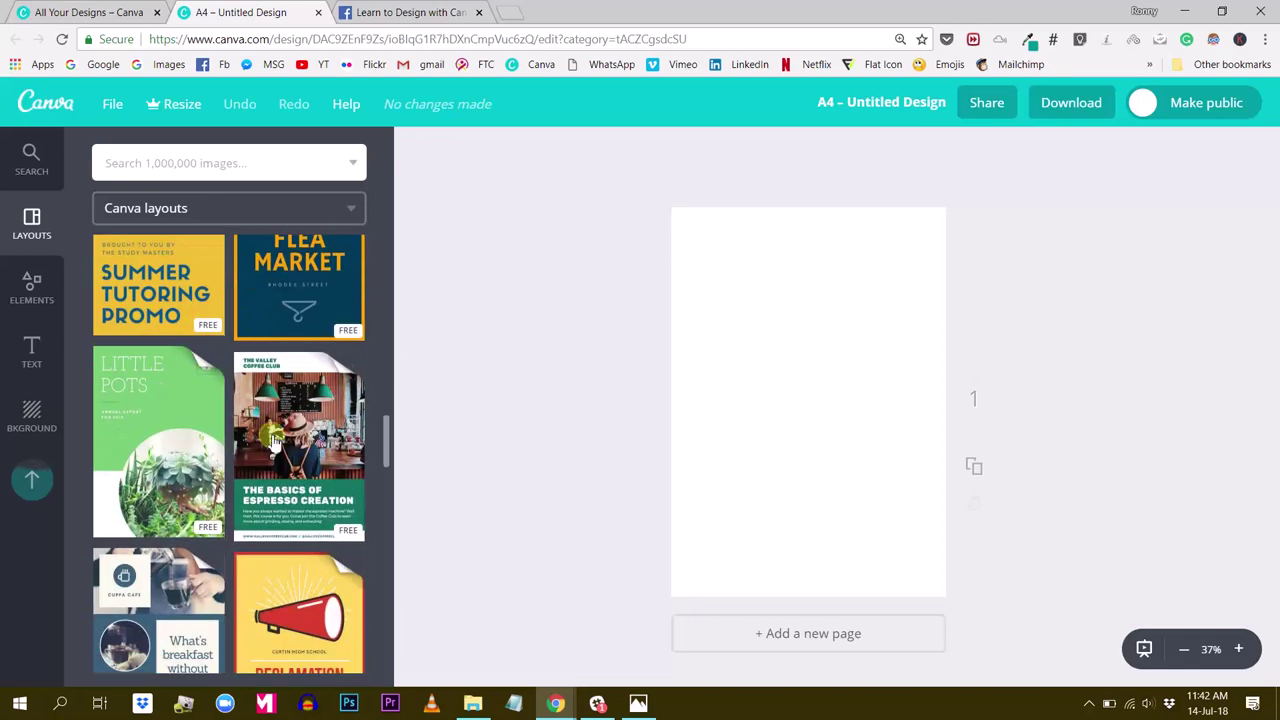
{"action": "scroll", "coordinate": [286, 395], "scroll_direction": "up", "scroll_amount": 8}
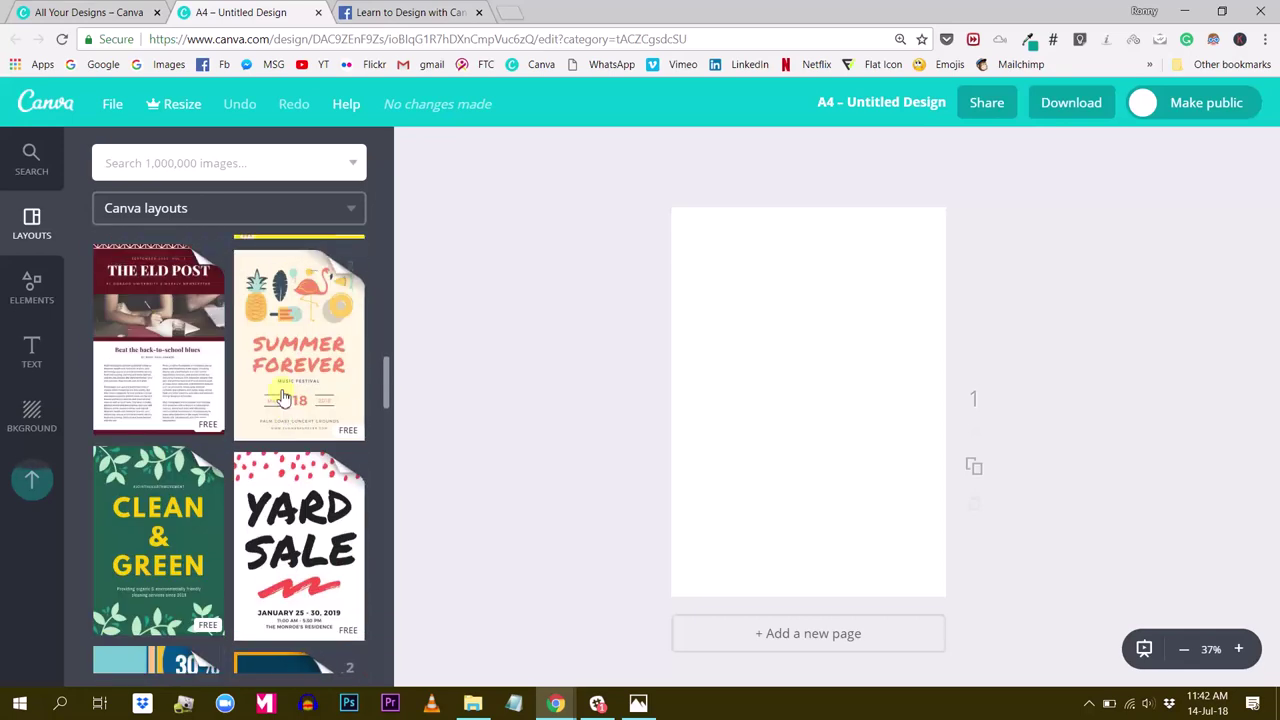
{"action": "scroll", "coordinate": [283, 398], "scroll_direction": "up", "scroll_amount": 6}
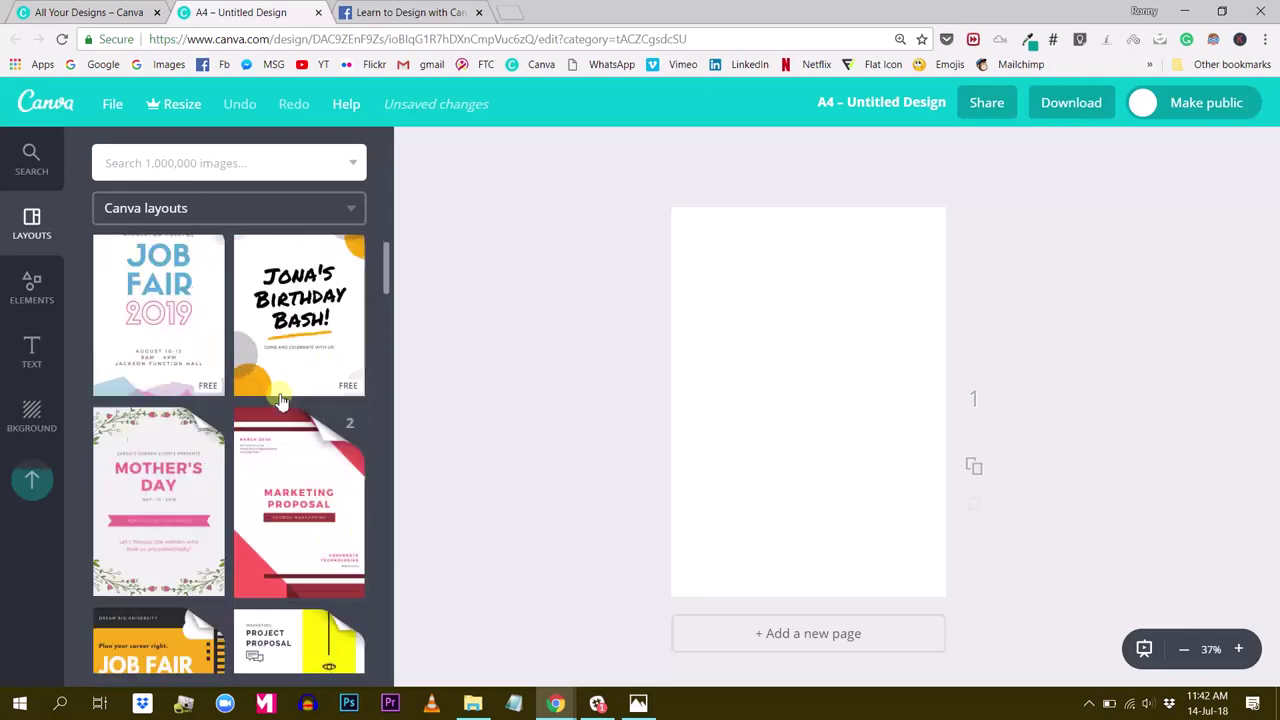
{"action": "scroll", "coordinate": [281, 400], "scroll_direction": "down", "scroll_amount": 8}
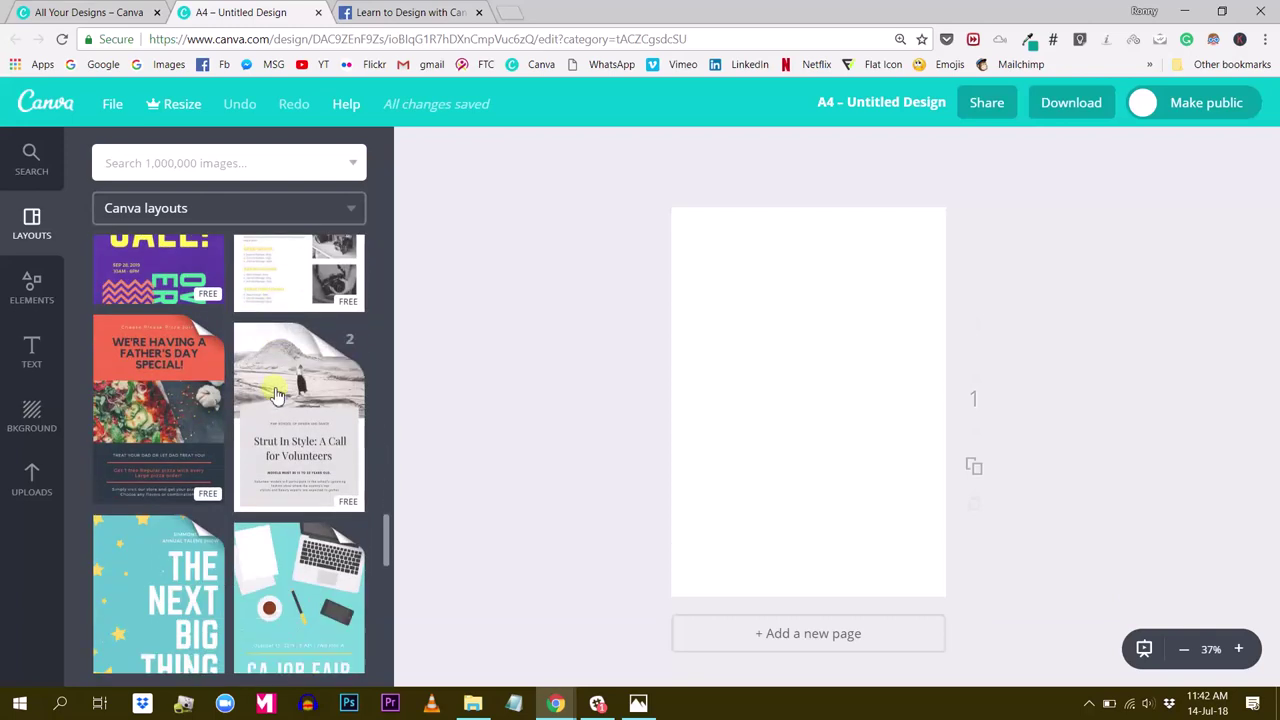
{"action": "scroll", "coordinate": [275, 396], "scroll_direction": "down", "scroll_amount": 3}
{"action": "scroll", "coordinate": [273, 397], "scroll_direction": "down", "scroll_amount": 4}
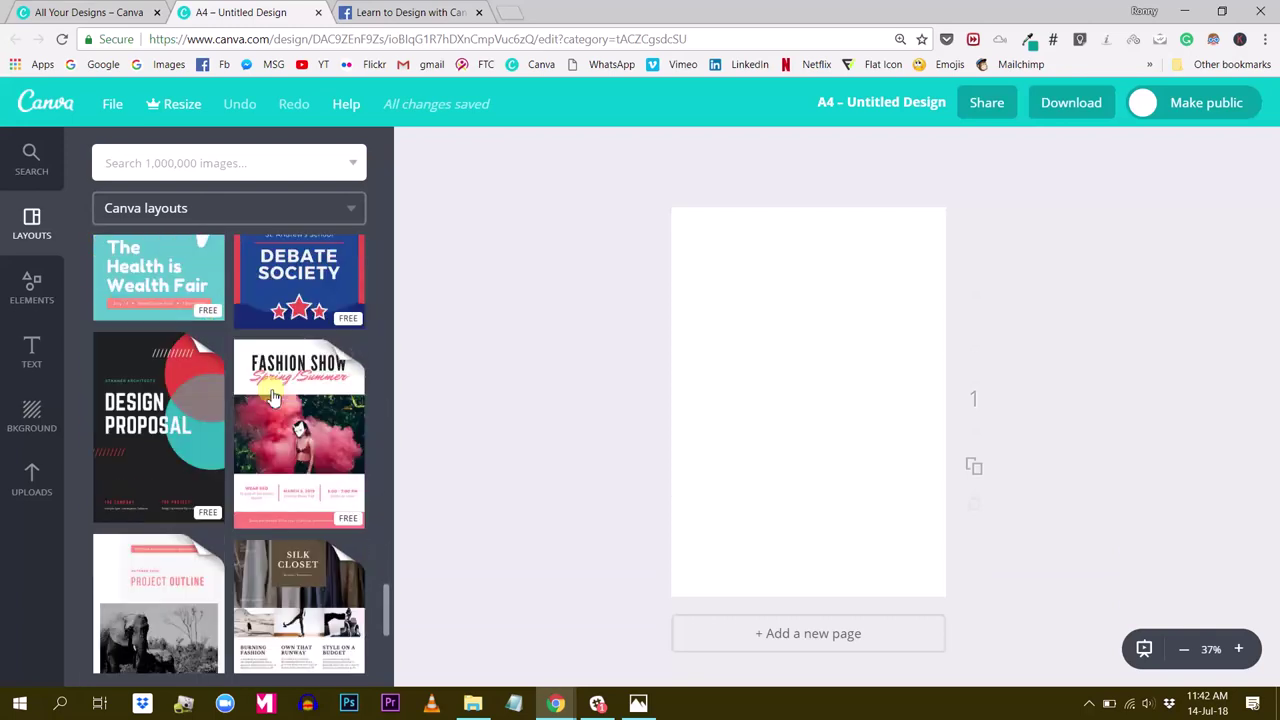
{"action": "scroll", "coordinate": [265, 400], "scroll_direction": "down", "scroll_amount": 2}
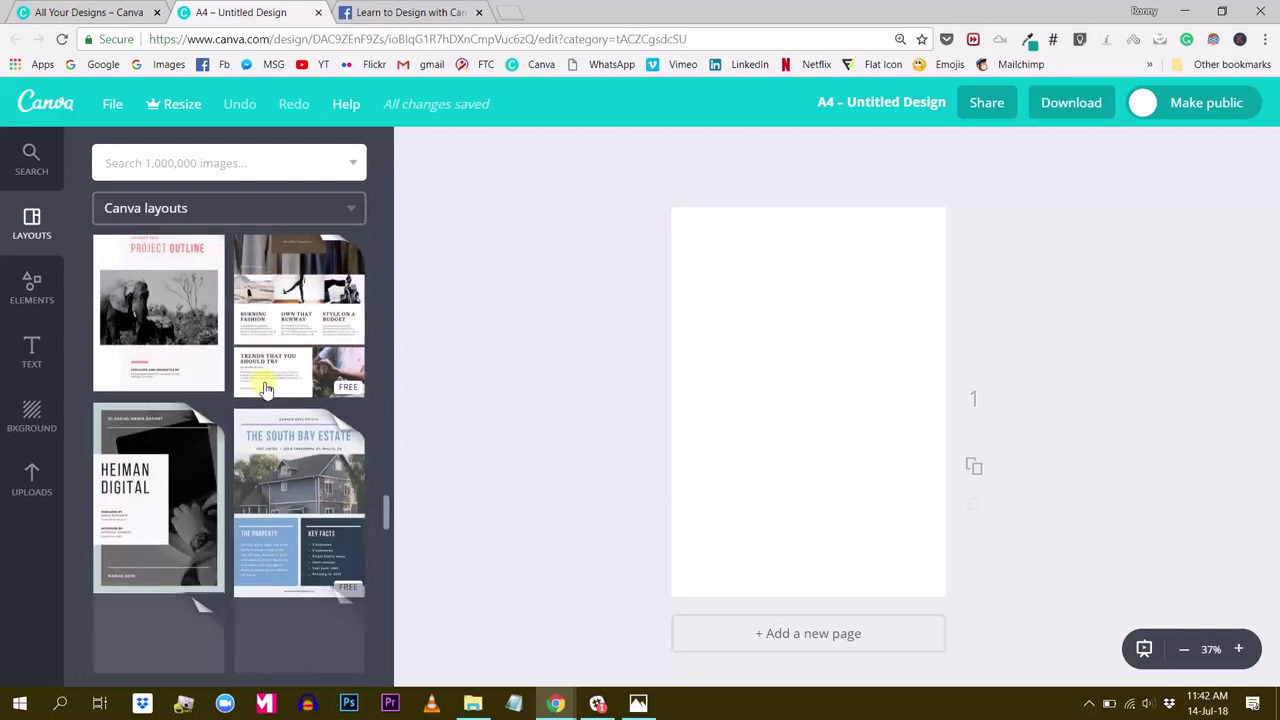
{"action": "scroll", "coordinate": [265, 390], "scroll_direction": "down", "scroll_amount": 6}
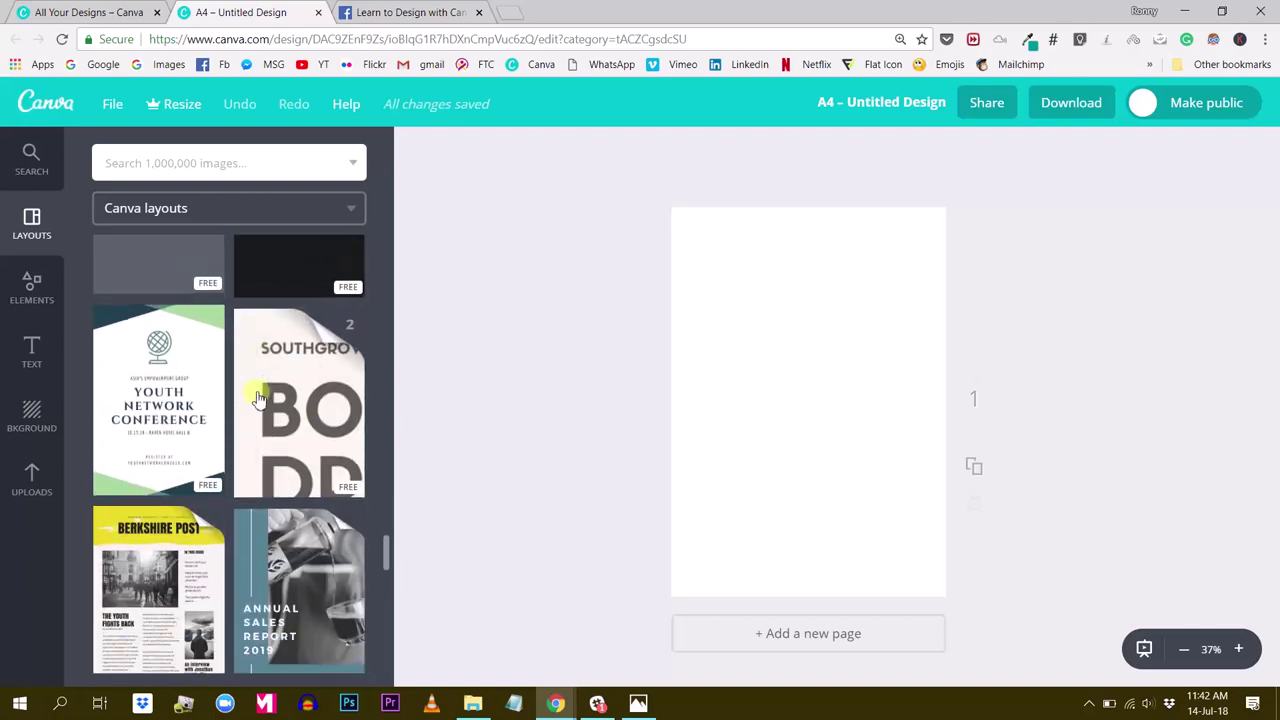
{"action": "scroll", "coordinate": [247, 400], "scroll_direction": "up", "scroll_amount": 8}
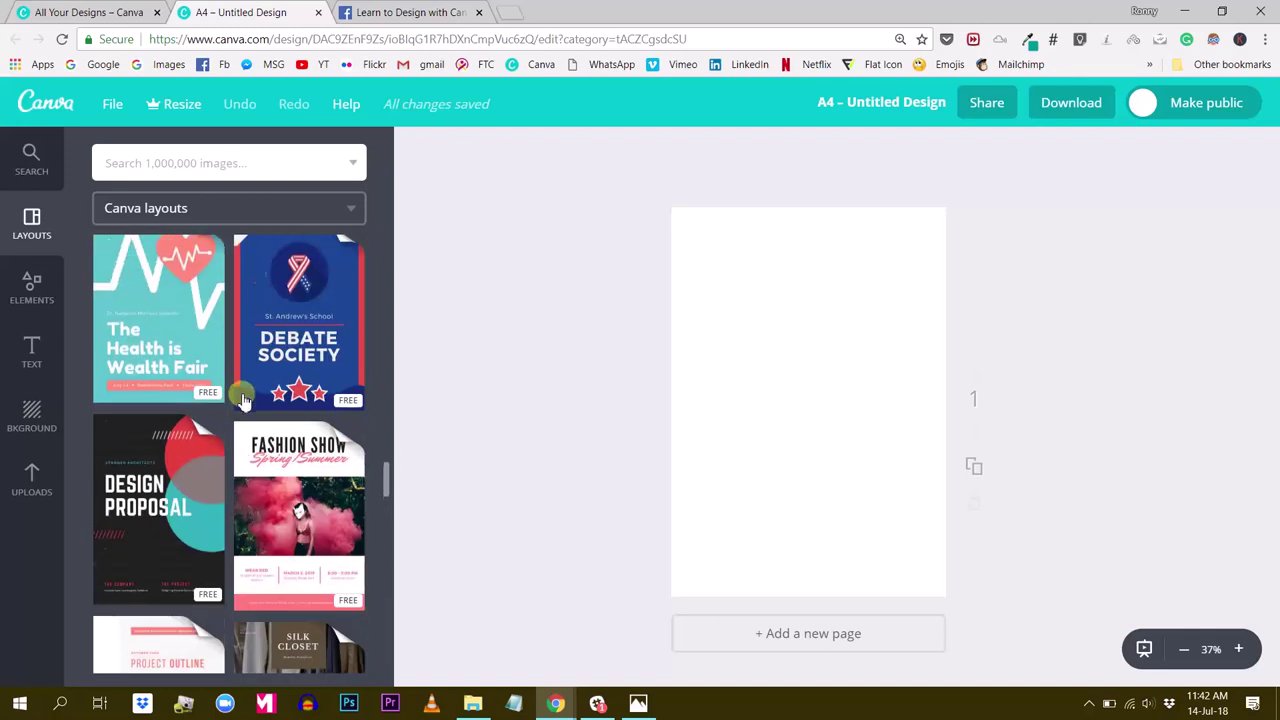
{"action": "scroll", "coordinate": [242, 400], "scroll_direction": "down", "scroll_amount": 6}
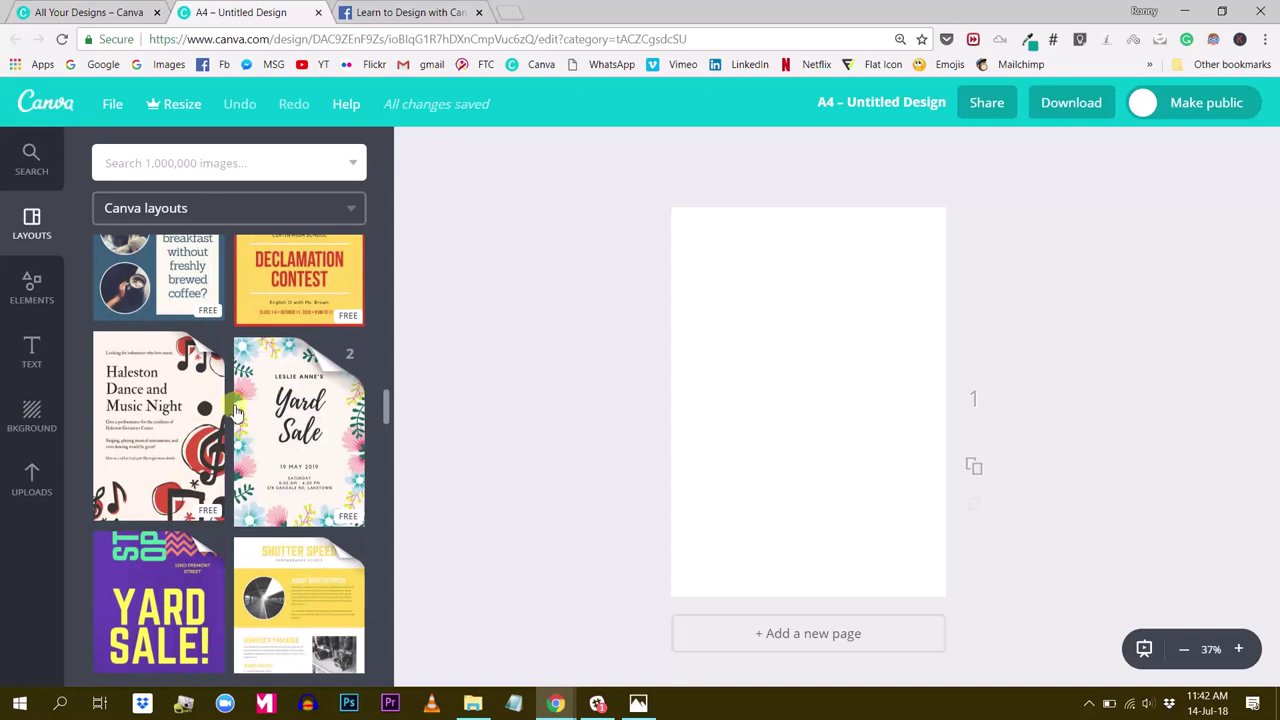
{"action": "scroll", "coordinate": [237, 410], "scroll_direction": "up", "scroll_amount": 4}
{"action": "scroll", "coordinate": [232, 400], "scroll_direction": "down", "scroll_amount": 2}
{"action": "scroll", "coordinate": [229, 397], "scroll_direction": "down", "scroll_amount": 1}
{"action": "scroll", "coordinate": [229, 395], "scroll_direction": "up", "scroll_amount": 4}
{"action": "scroll", "coordinate": [229, 405], "scroll_direction": "up", "scroll_amount": 10}
{"action": "scroll", "coordinate": [229, 405], "scroll_direction": "up", "scroll_amount": 3}
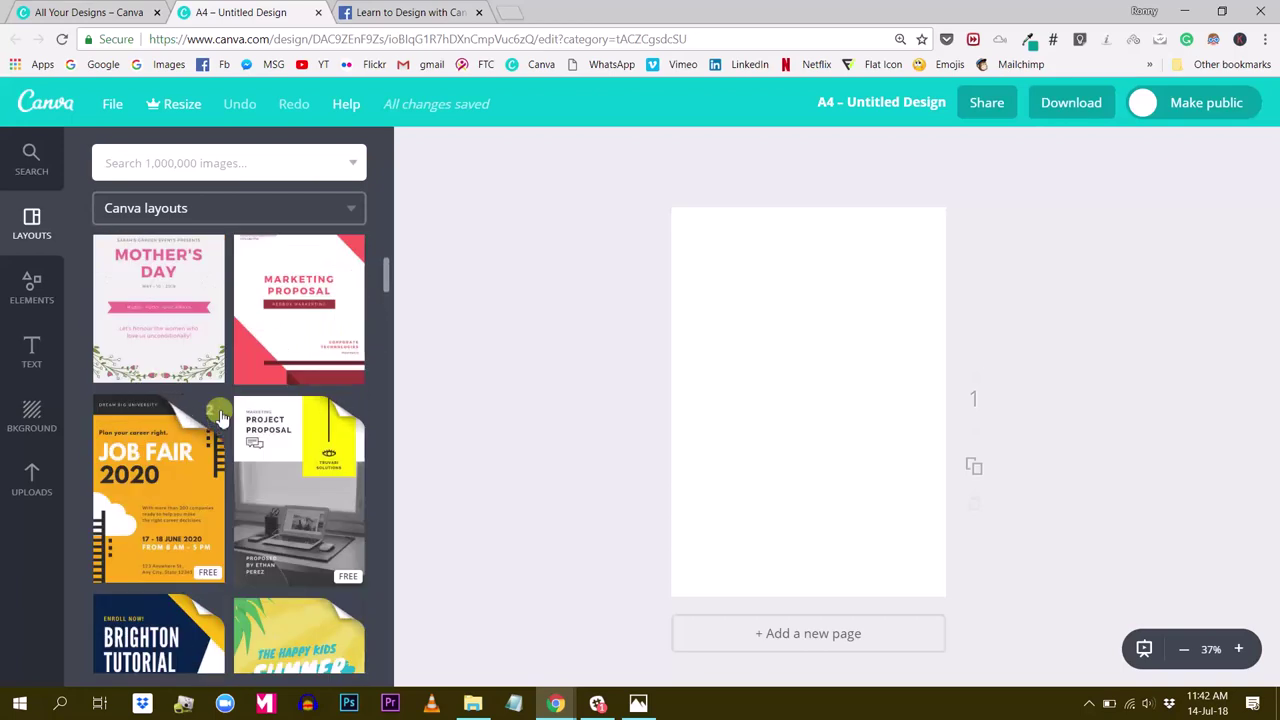
{"action": "scroll", "coordinate": [226, 410], "scroll_direction": "down", "scroll_amount": 4}
{"action": "scroll", "coordinate": [226, 412], "scroll_direction": "down", "scroll_amount": 8}
{"action": "scroll", "coordinate": [224, 411], "scroll_direction": "down", "scroll_amount": 8}
{"action": "scroll", "coordinate": [222, 405], "scroll_direction": "down", "scroll_amount": 5}
{"action": "scroll", "coordinate": [220, 400], "scroll_direction": "up", "scroll_amount": 2}
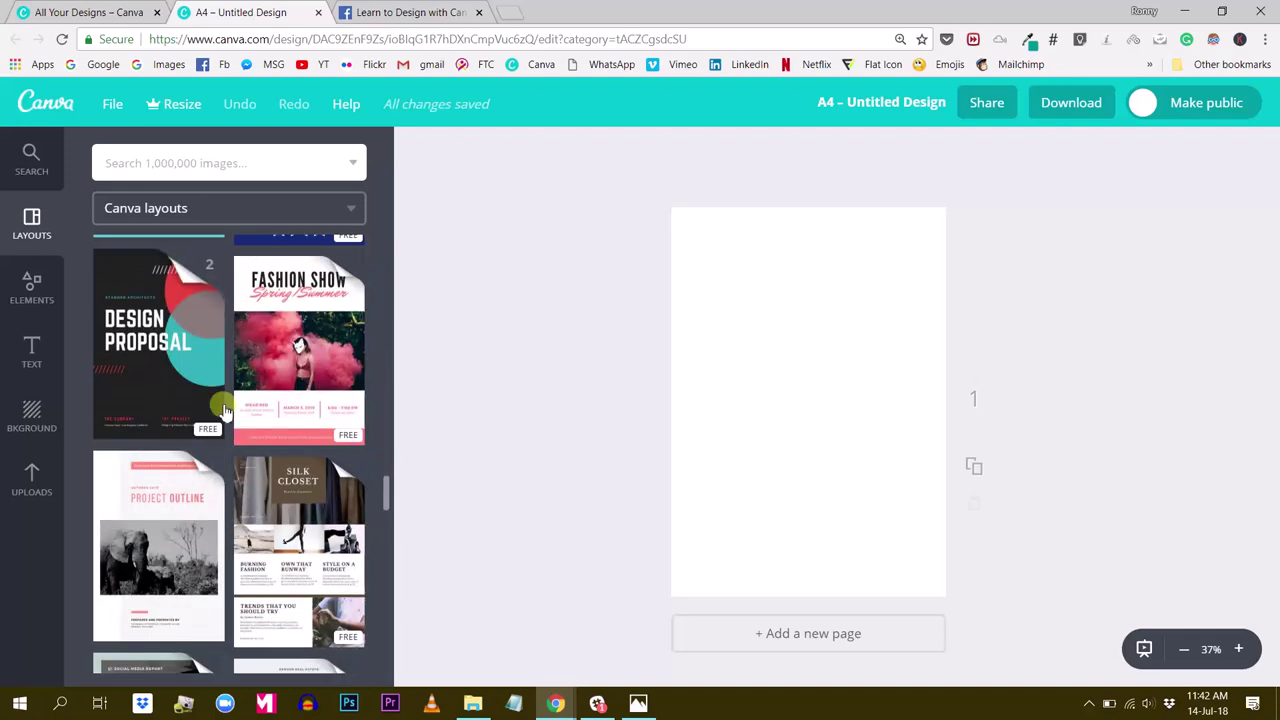
Expand the Coral & White Modern Fashion Show Flyer set to see its 2 layouts
{"action": "left_click", "coordinate": [330, 326]}
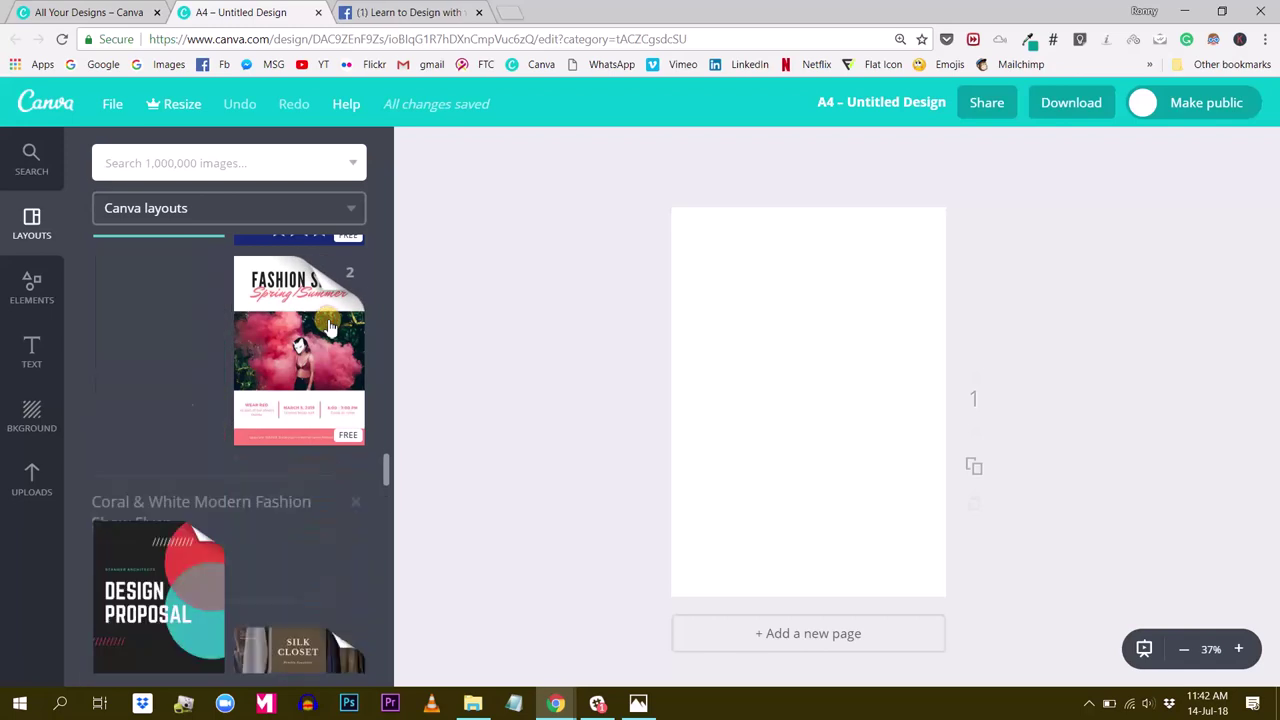
{"action": "scroll", "coordinate": [313, 340], "scroll_direction": "down", "scroll_amount": 2}
{"action": "scroll", "coordinate": [309, 340], "scroll_direction": "up", "scroll_amount": 4}
{"action": "scroll", "coordinate": [307, 345], "scroll_direction": "up", "scroll_amount": 1}
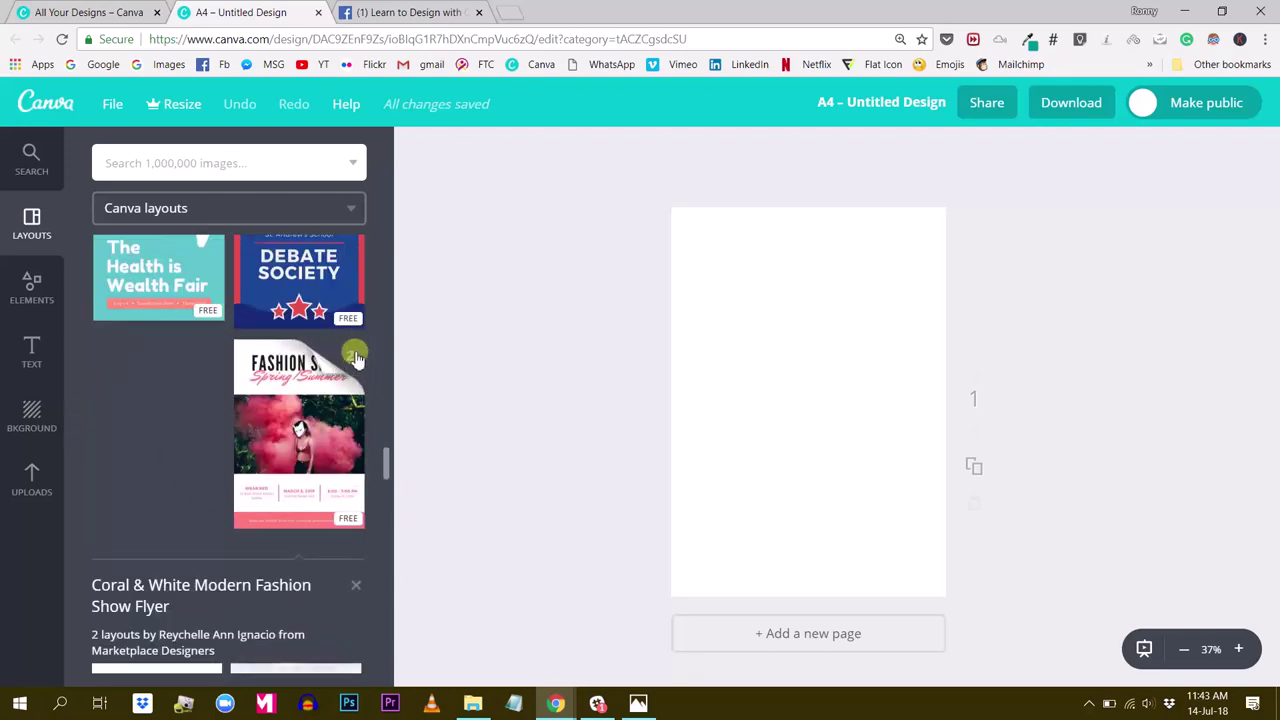
{"action": "scroll", "coordinate": [300, 390], "scroll_direction": "down", "scroll_amount": 3}
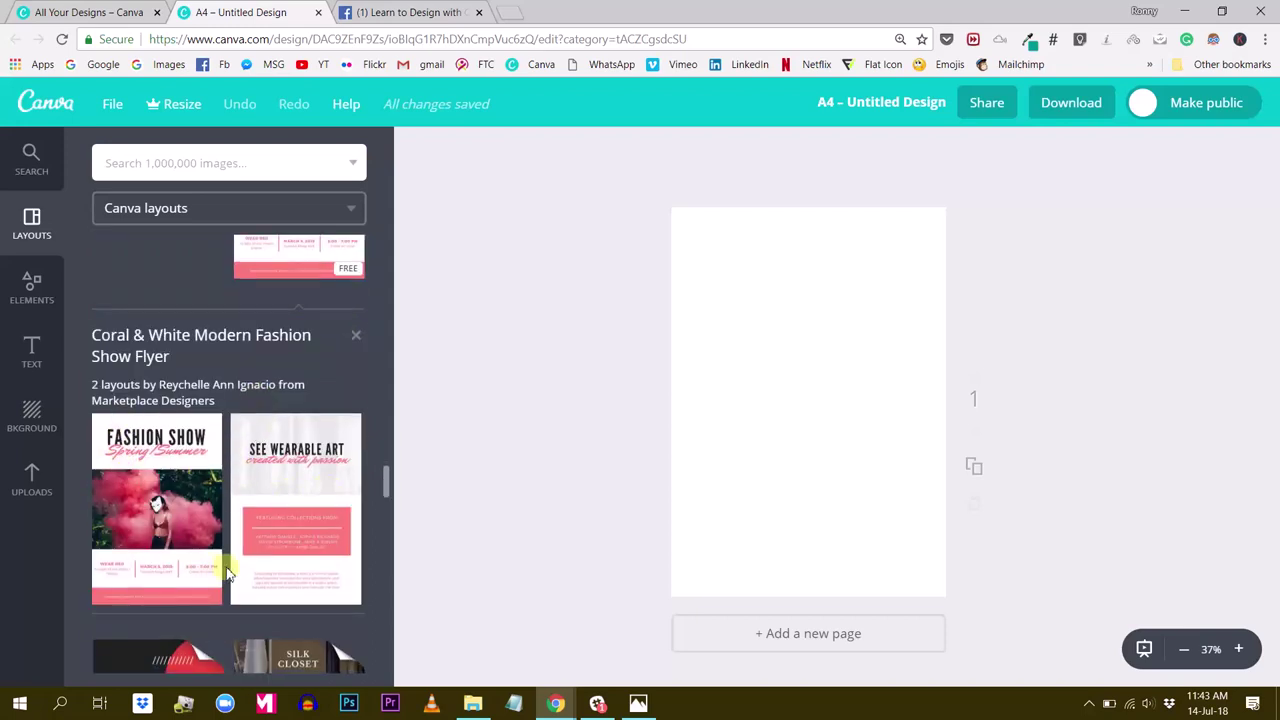
Apply the Fashion Show flyer layout and swap its pink smoke photo for the blue sneaker
{"action": "left_click", "coordinate": [226, 572]}
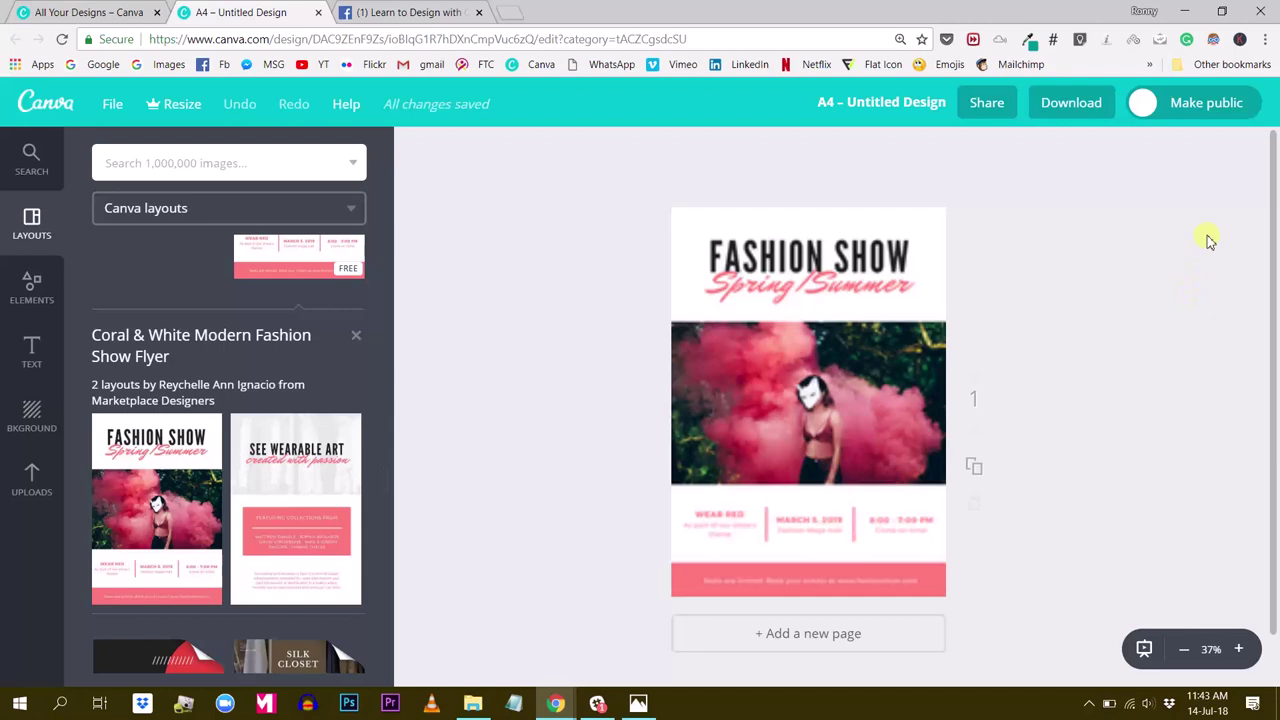
{"action": "scroll", "coordinate": [1014, 346], "scroll_direction": "down", "scroll_amount": 1}
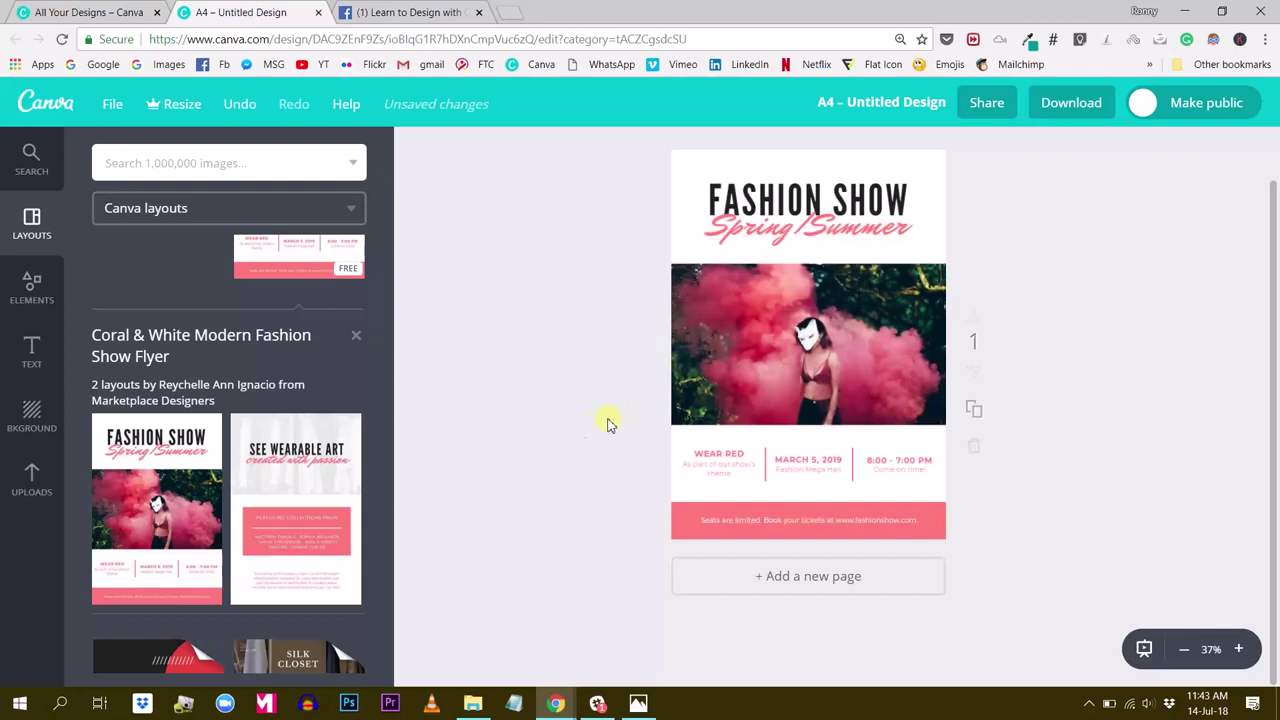
{"action": "left_click", "coordinate": [40, 478]}
{"action": "left_click", "coordinate": [757, 363]}
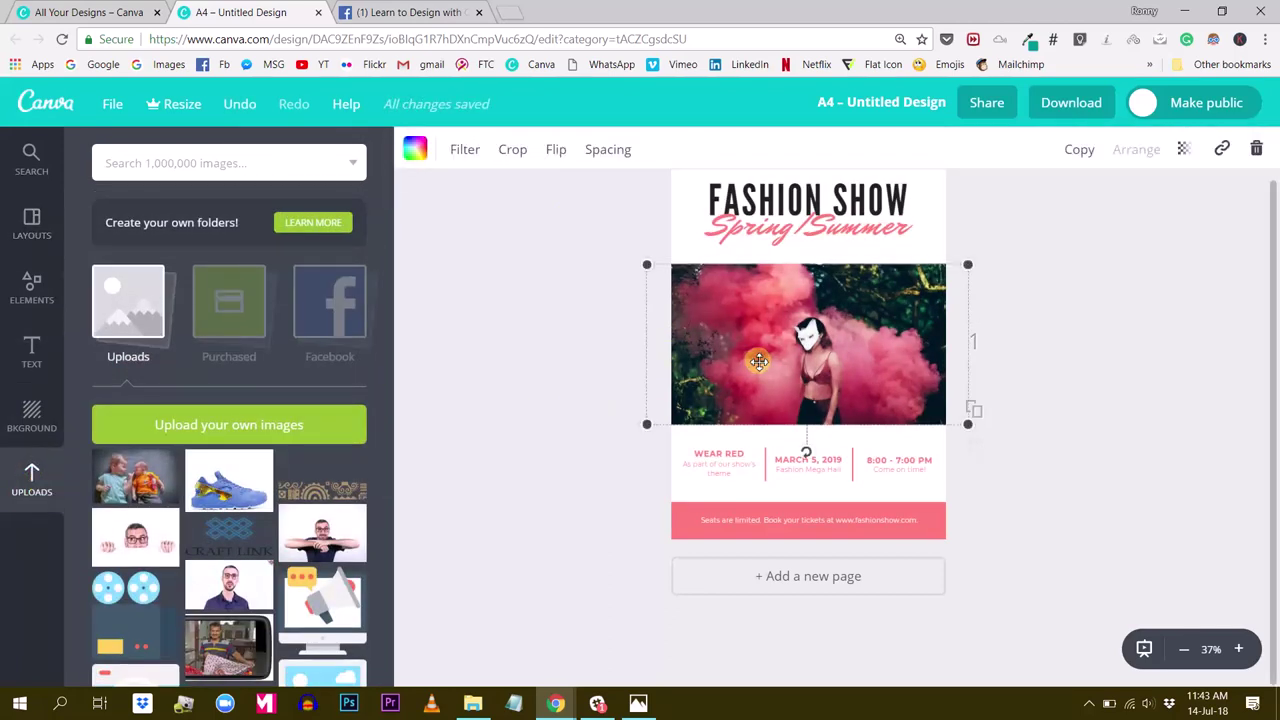
{"action": "left_click_drag", "start_coordinate": [228, 480], "coordinate": [842, 361]}
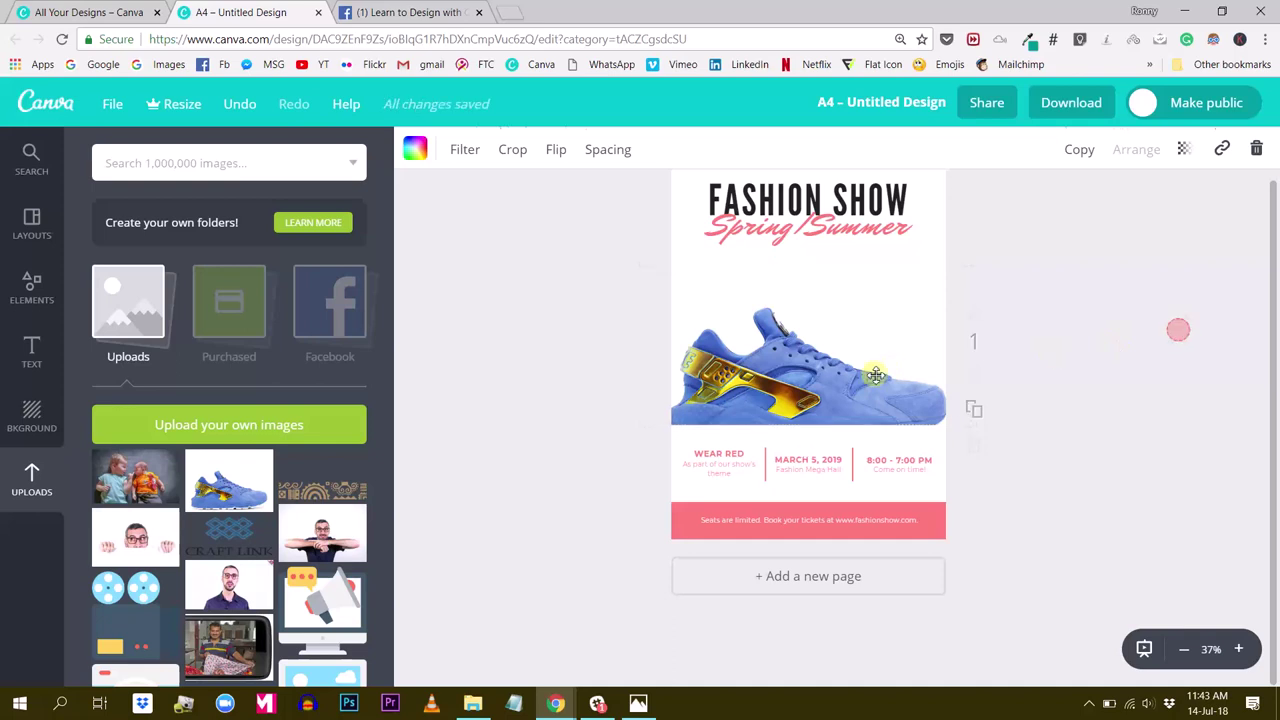
Crop the sneaker image around the shoe, shrink it slightly and centre it
{"action": "double_click", "coordinate": [820, 396]}
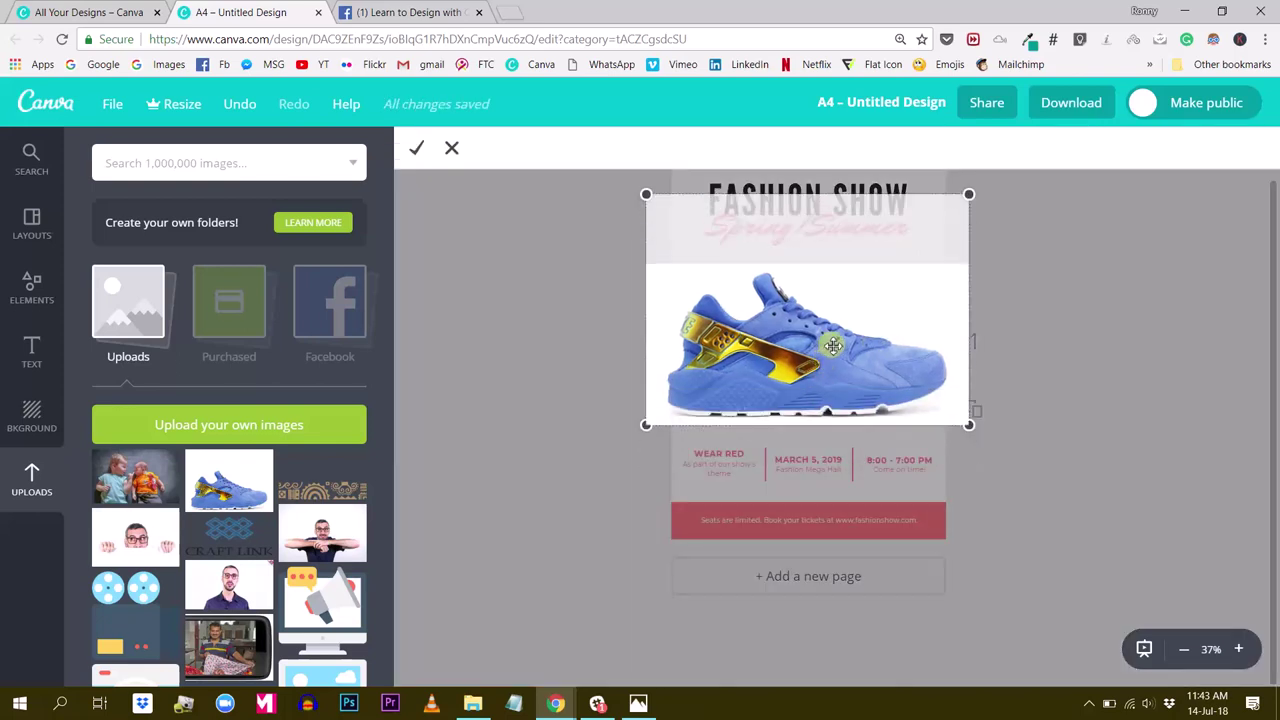
{"action": "left_click", "coordinate": [1098, 275]}
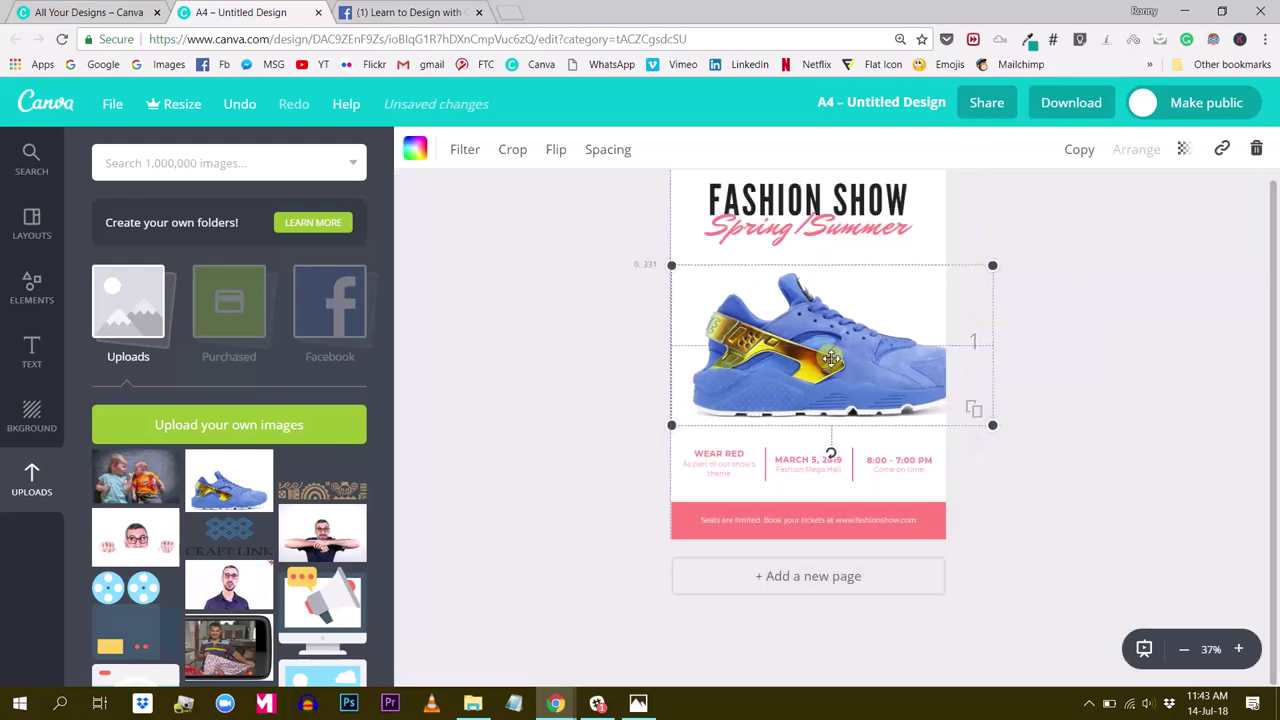
{"action": "mouse_move", "coordinate": [812, 358]}
{"action": "left_mouse_down"}
{"action": "mouse_move", "coordinate": [826, 360]}
{"action": "mouse_move", "coordinate": [790, 355]}
{"action": "left_mouse_up"}
{"action": "left_click_drag", "start_coordinate": [648, 265], "coordinate": [706, 290]}
{"action": "left_click_drag", "start_coordinate": [810, 352], "coordinate": [793, 352]}
{"action": "left_click", "coordinate": [1072, 300]}
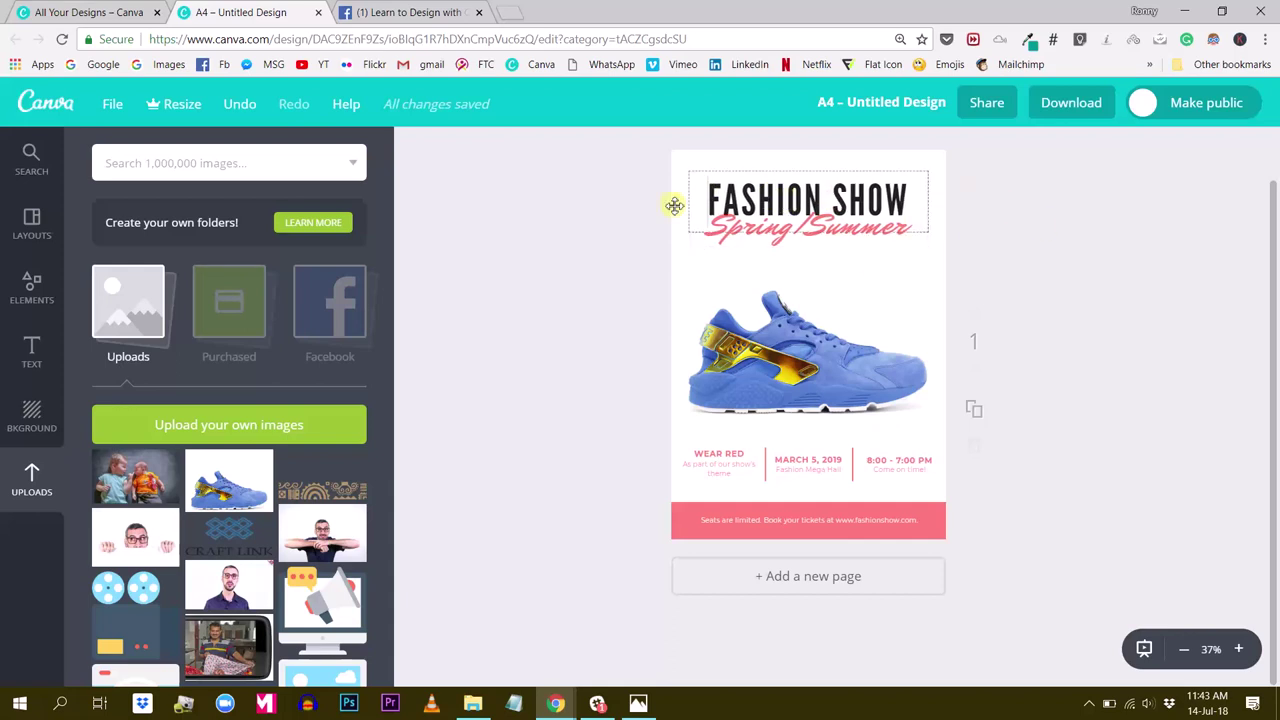
Replace the FASHION SHOW title text with SNEAKER
{"action": "left_click", "coordinate": [714, 203]}
{"action": "left_click_drag", "start_coordinate": [708, 200], "coordinate": [903, 203]}
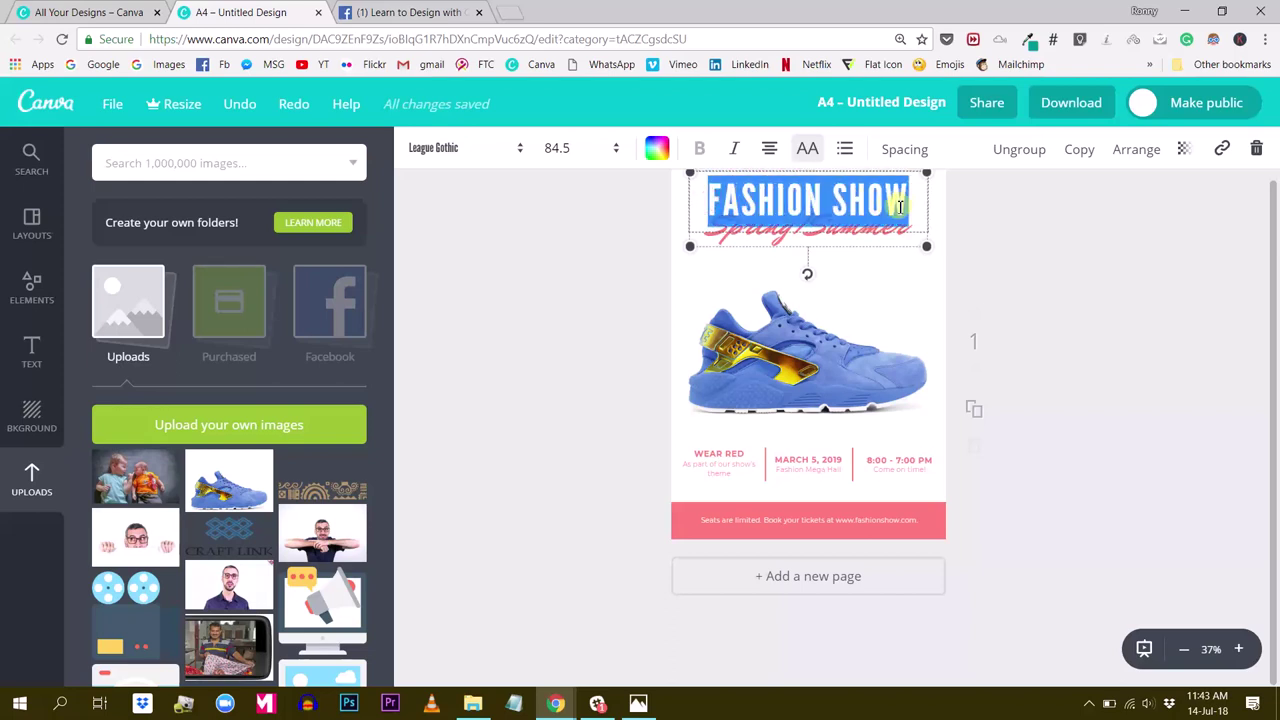
{"action": "type", "text": "SNEAKER"}
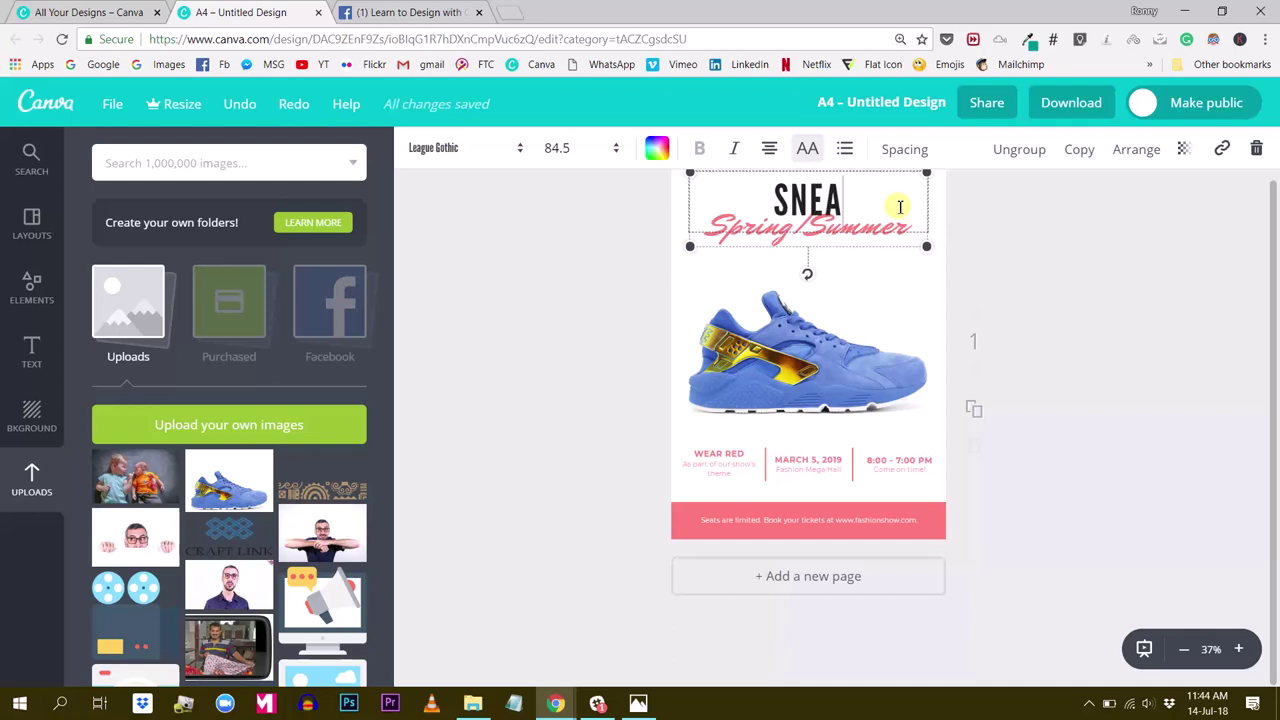
{"action": "left_click", "coordinate": [1126, 271]}
Replace Spring/Summer with Auction, made uppercase in the Aileron Thin font
{"action": "left_click", "coordinate": [781, 228]}
{"action": "left_click_drag", "start_coordinate": [790, 228], "coordinate": [708, 230]}
{"action": "left_click_drag", "start_coordinate": [818, 230], "coordinate": [917, 243]}
{"action": "type", "text": "Auct"}
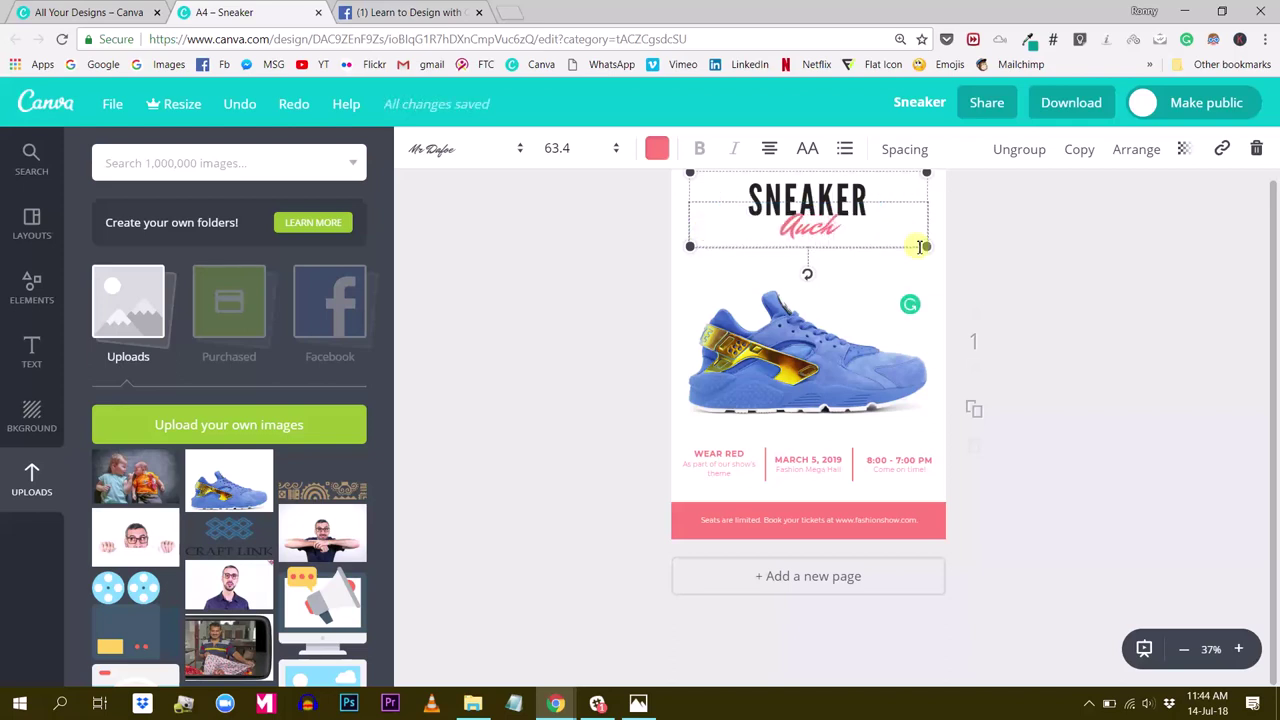
{"action": "type", "text": "tion"}
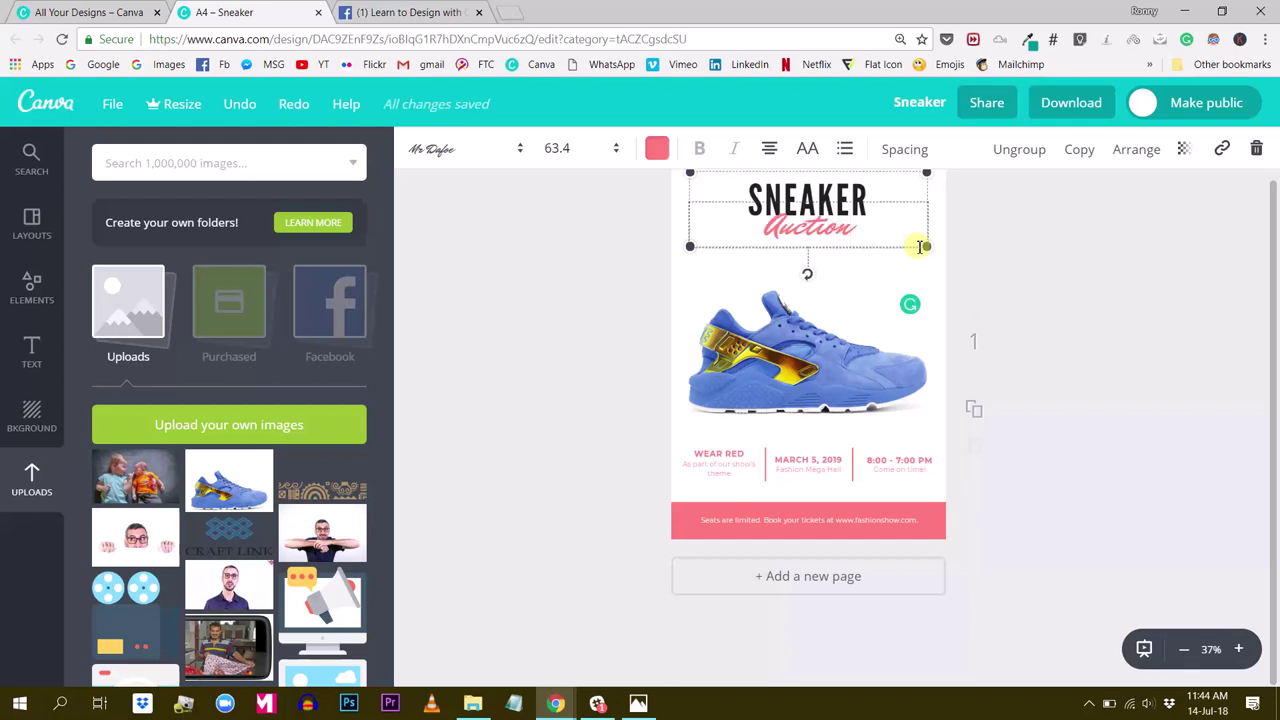
{"action": "double_click", "coordinate": [826, 226]}
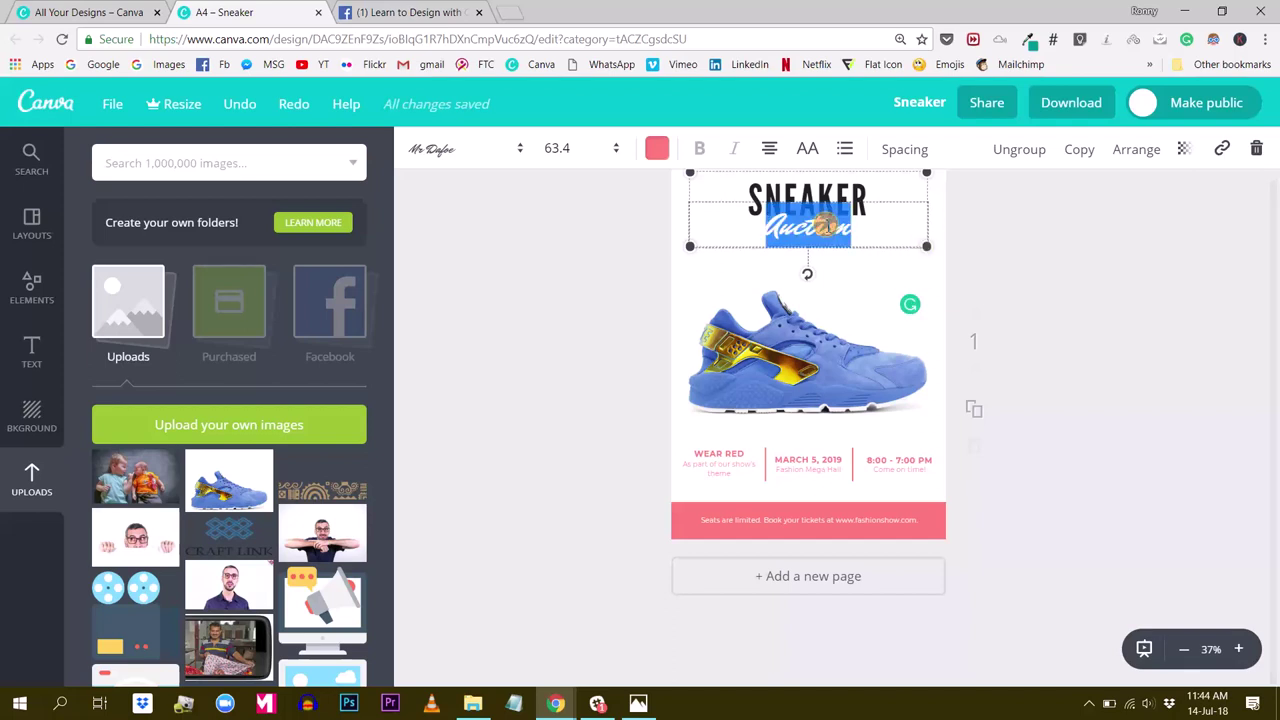
{"action": "left_click", "coordinate": [807, 150]}
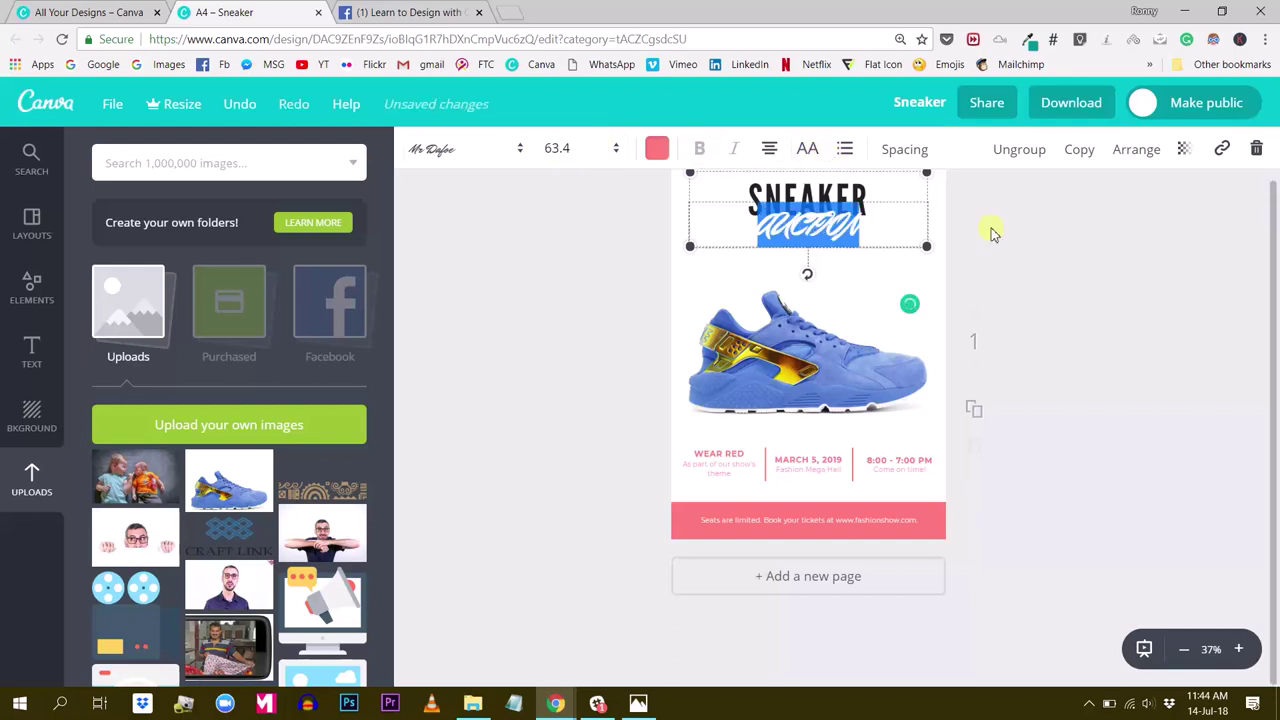
{"action": "left_click", "coordinate": [441, 156]}
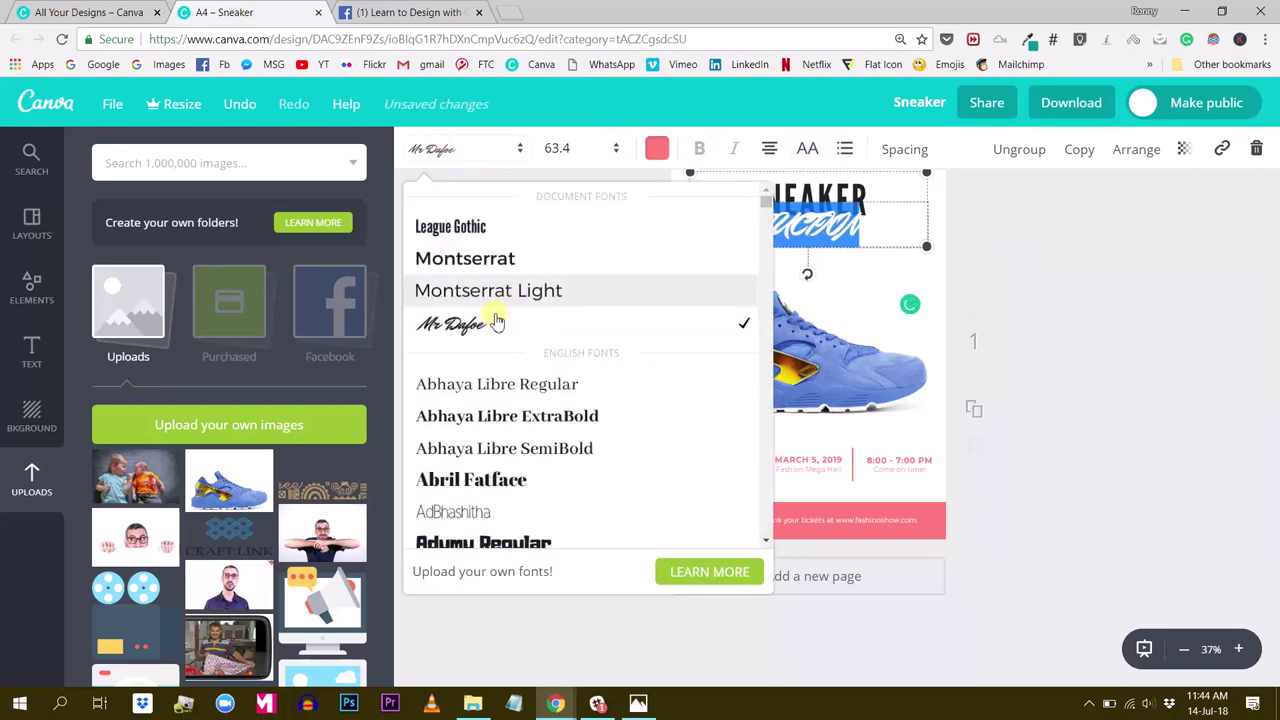
{"action": "scroll", "coordinate": [485, 380], "scroll_direction": "down", "scroll_amount": 1}
{"action": "scroll", "coordinate": [480, 408], "scroll_direction": "down", "scroll_amount": 1}
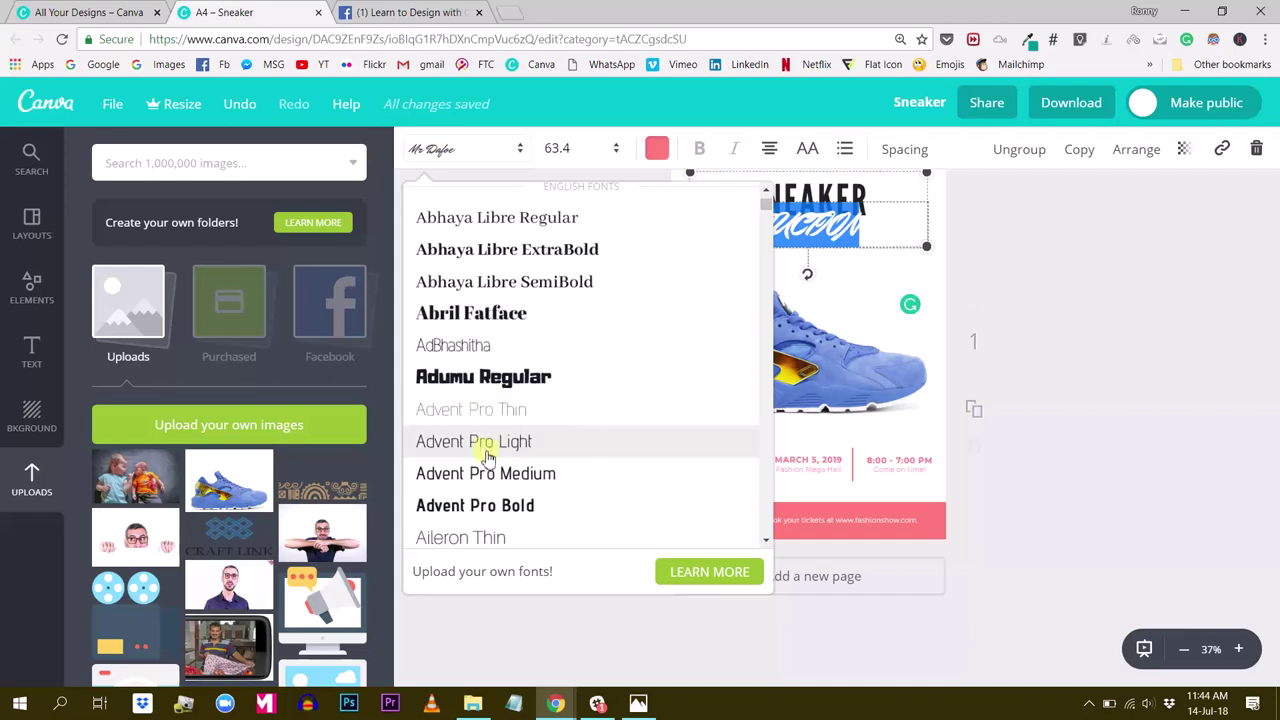
{"action": "left_click", "coordinate": [480, 537]}
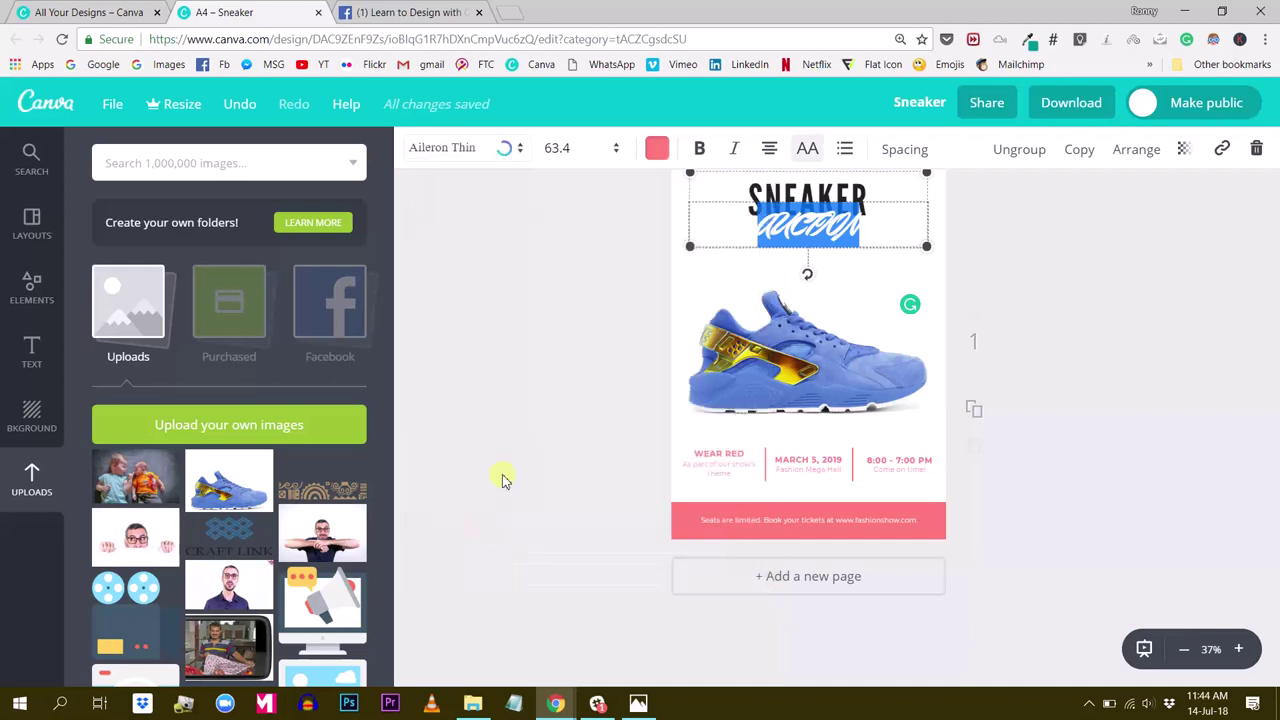
{"action": "left_click", "coordinate": [1120, 297]}
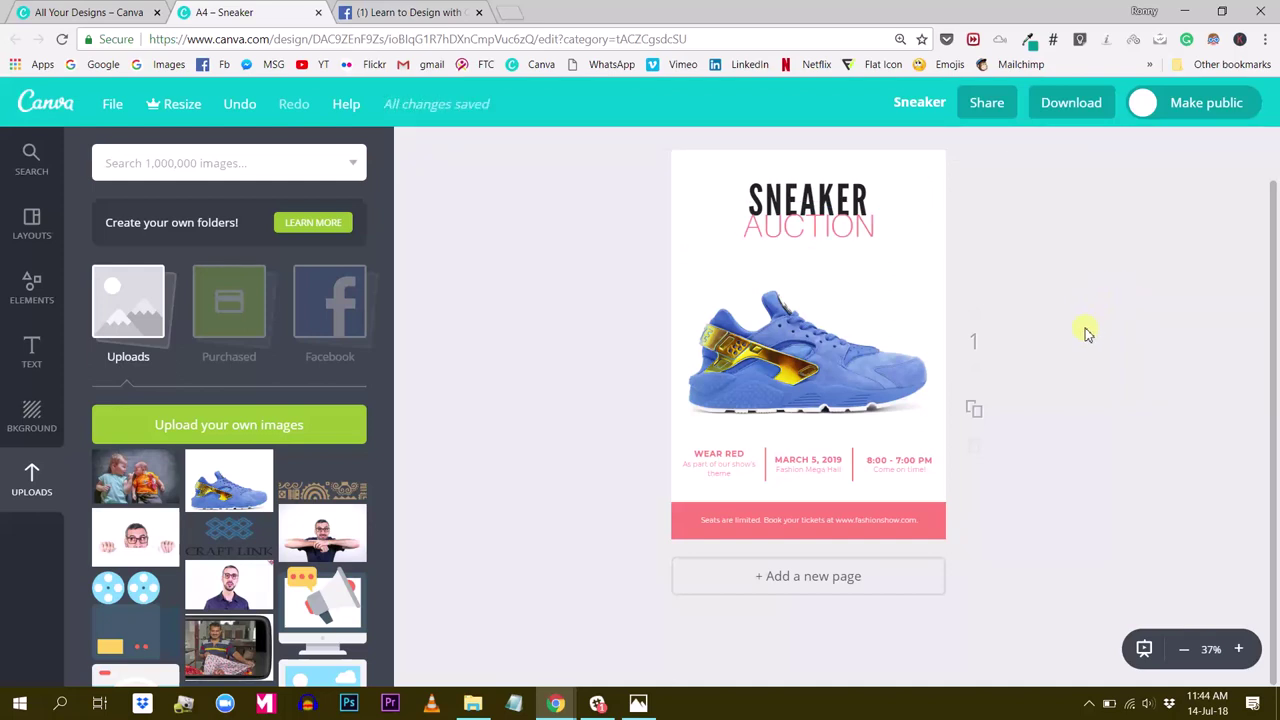
Change the event time from 8:00 - 7:00 PM to 7:00 - 9:00 PM
{"action": "left_click", "coordinate": [722, 458]}
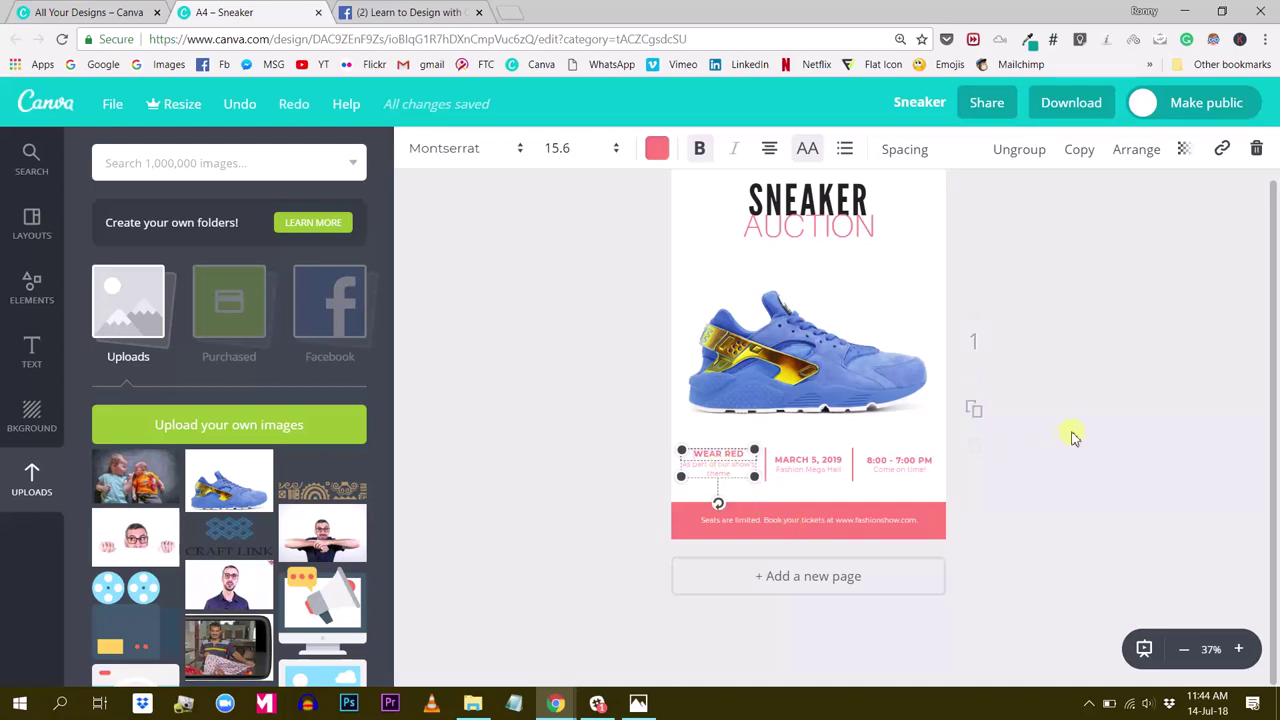
{"action": "left_click", "coordinate": [1117, 438]}
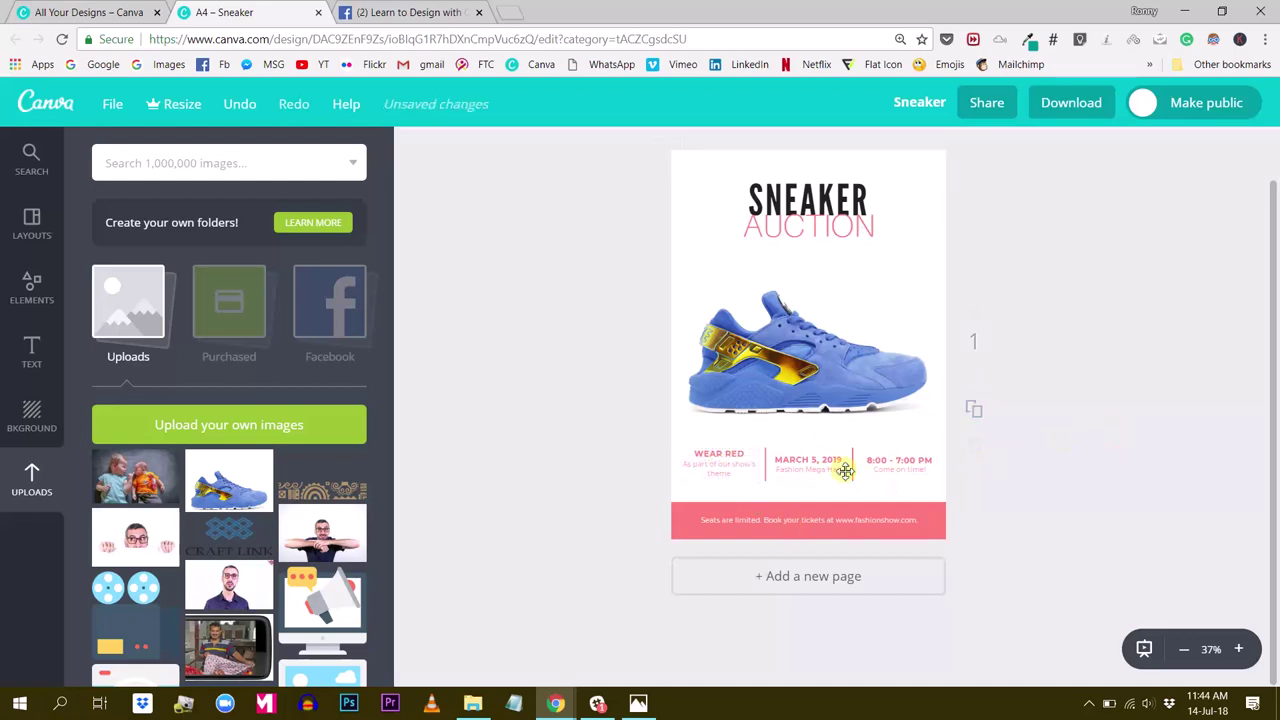
{"action": "left_click", "coordinate": [822, 460]}
{"action": "left_click", "coordinate": [1145, 386]}
{"action": "left_click", "coordinate": [899, 458]}
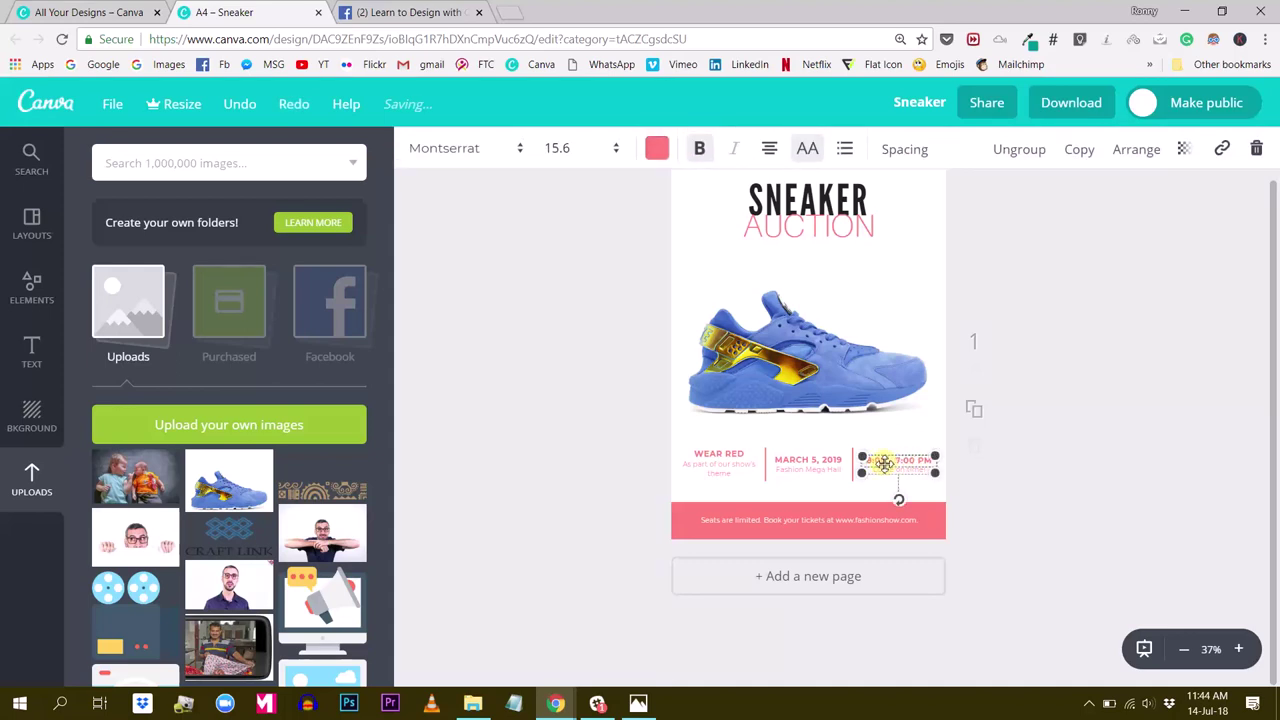
{"action": "left_click", "coordinate": [885, 461]}
{"action": "left_click_drag", "start_coordinate": [886, 460], "coordinate": [868, 459]}
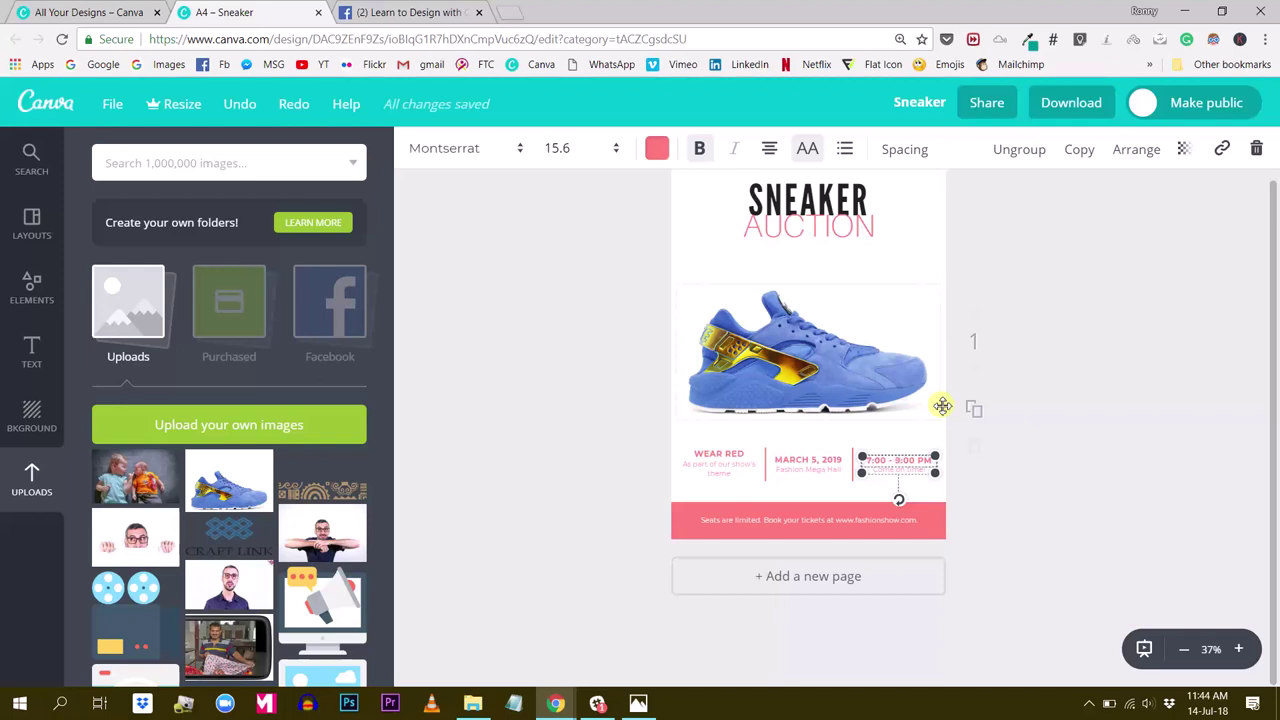
{"action": "left_click", "coordinate": [1112, 400]}
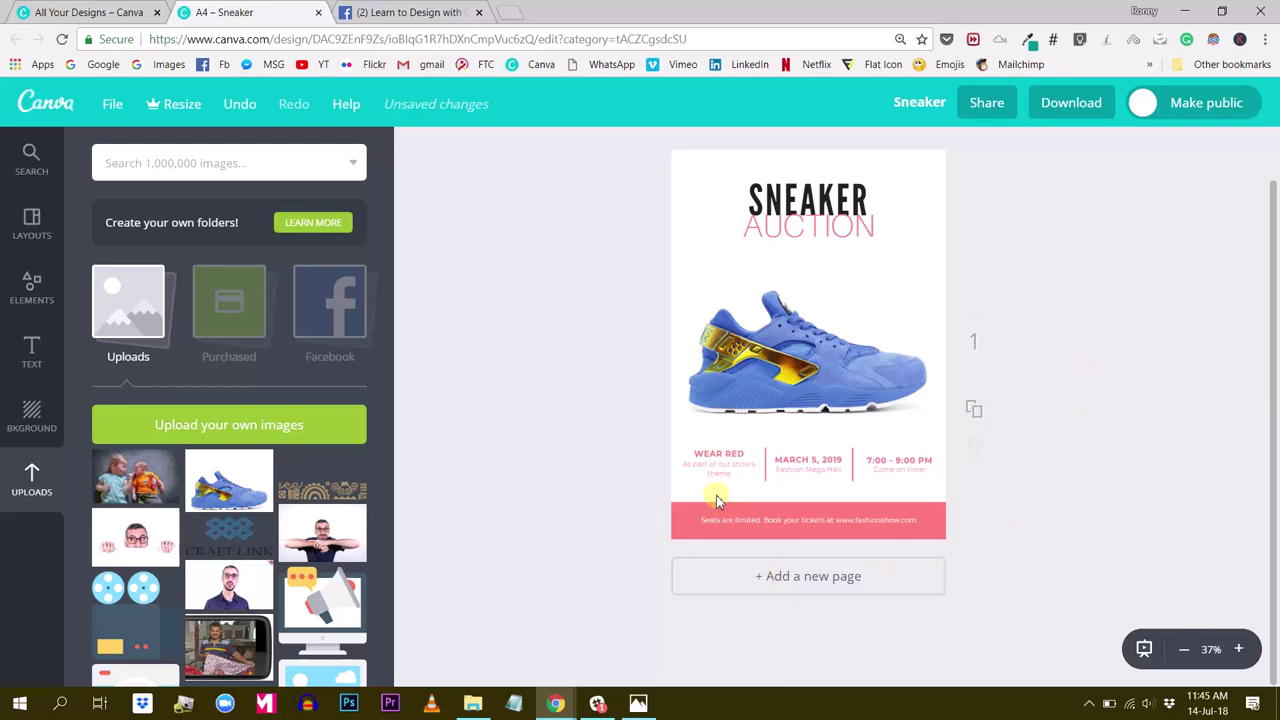
Edit the date text from MARCH 5, 2019 to AUGUST 5, 2018
{"action": "left_click", "coordinate": [803, 464]}
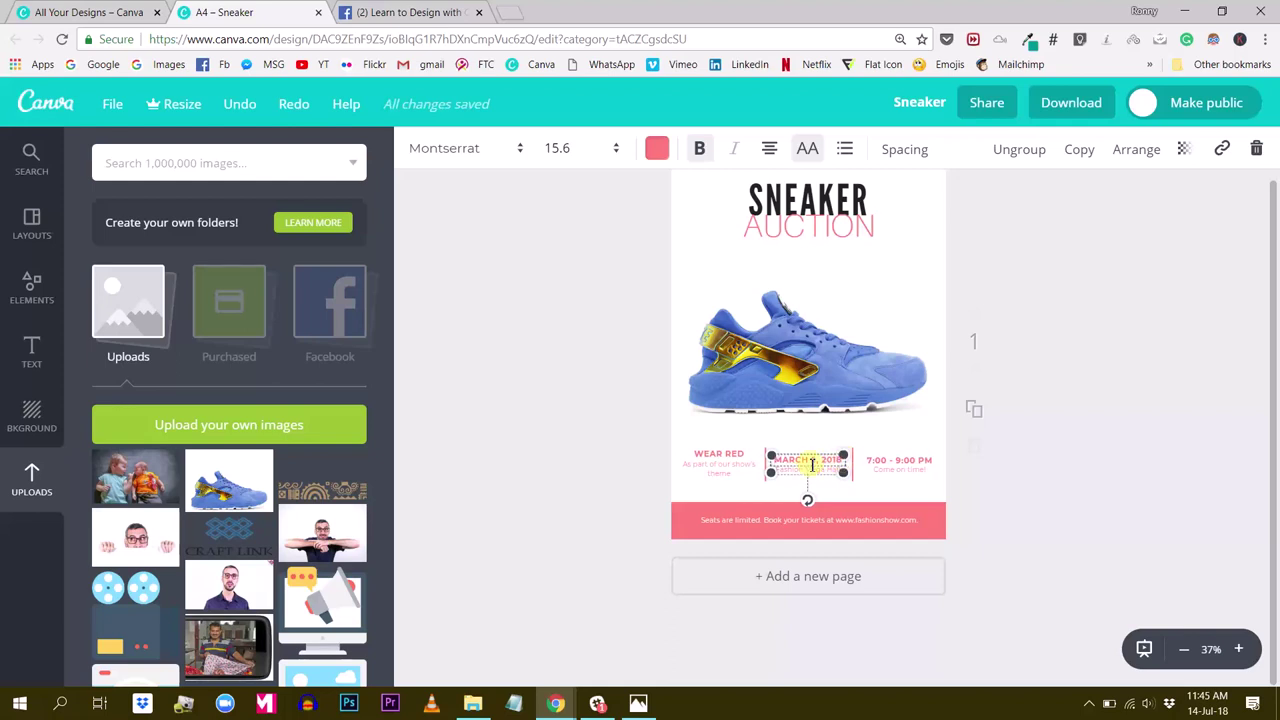
{"action": "double_click", "coordinate": [789, 458]}
{"action": "key", "text": "BackSpace"}
{"action": "left_click", "coordinate": [1147, 407]}
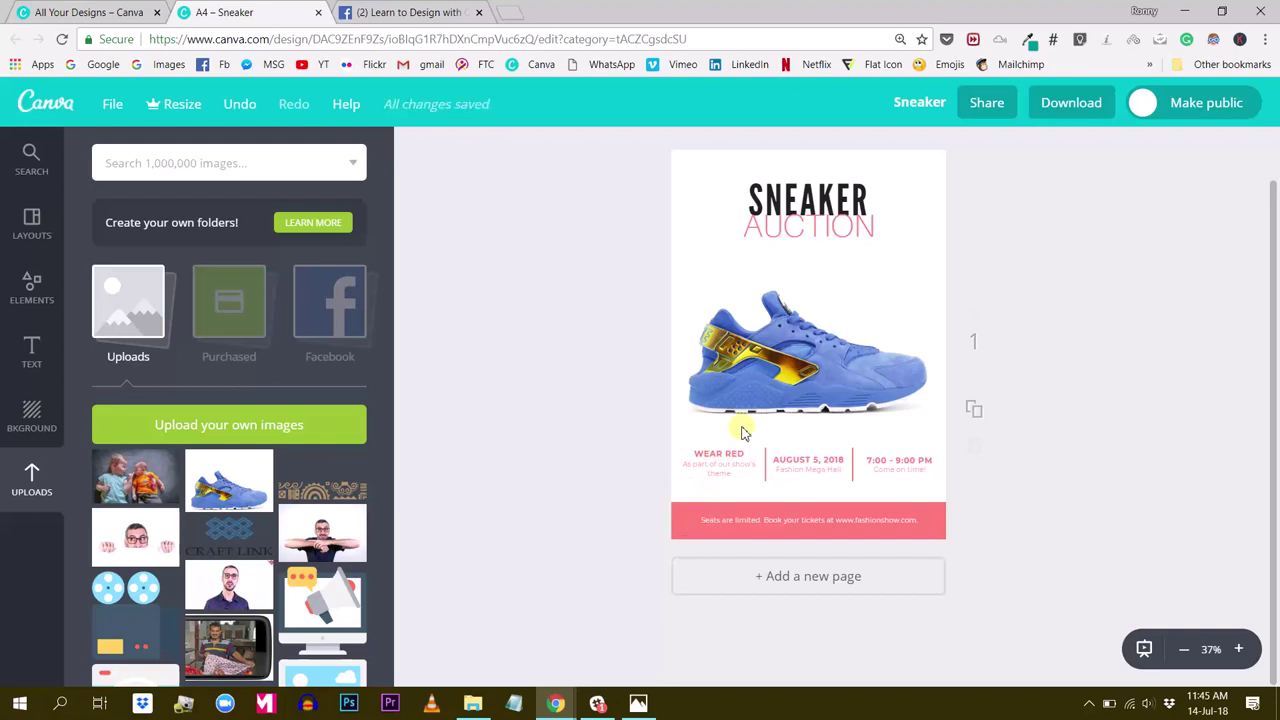
Select the sneaker image and event-detail columns together and nudge them up closer to the title
{"action": "left_click_drag", "start_coordinate": [531, 266], "coordinate": [551, 320]}
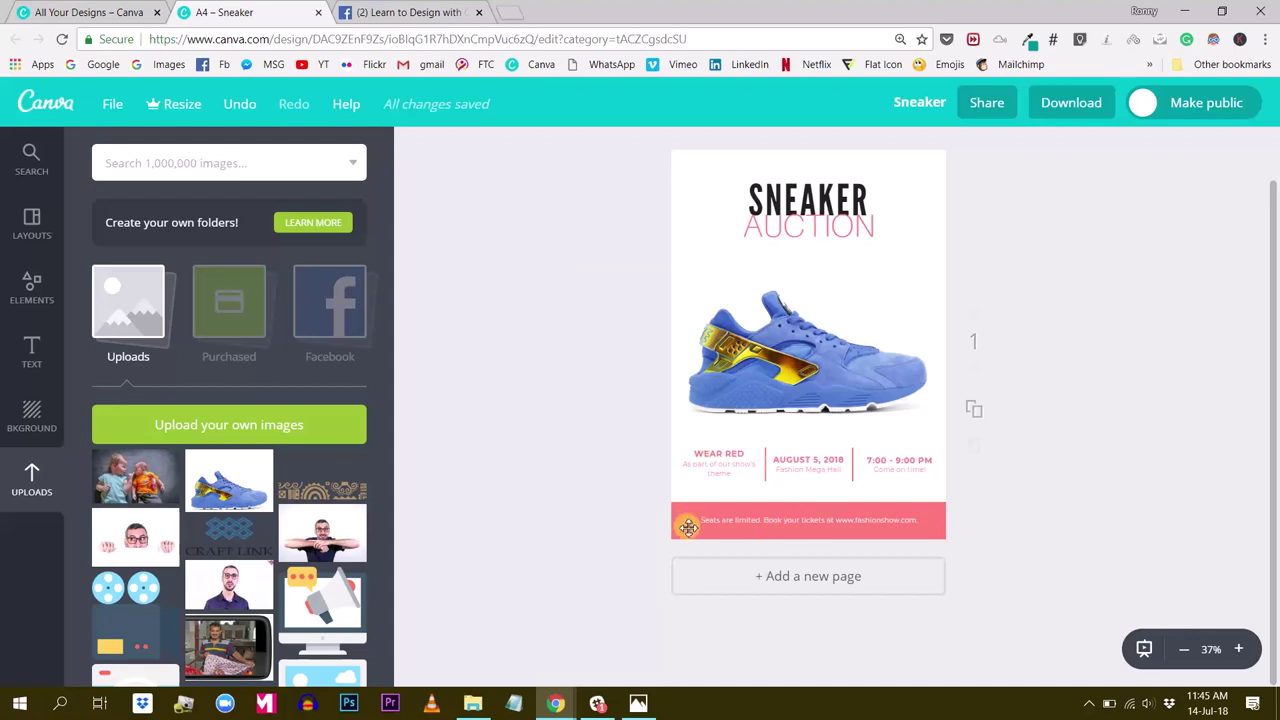
{"action": "left_click_drag", "start_coordinate": [614, 348], "coordinate": [936, 488]}
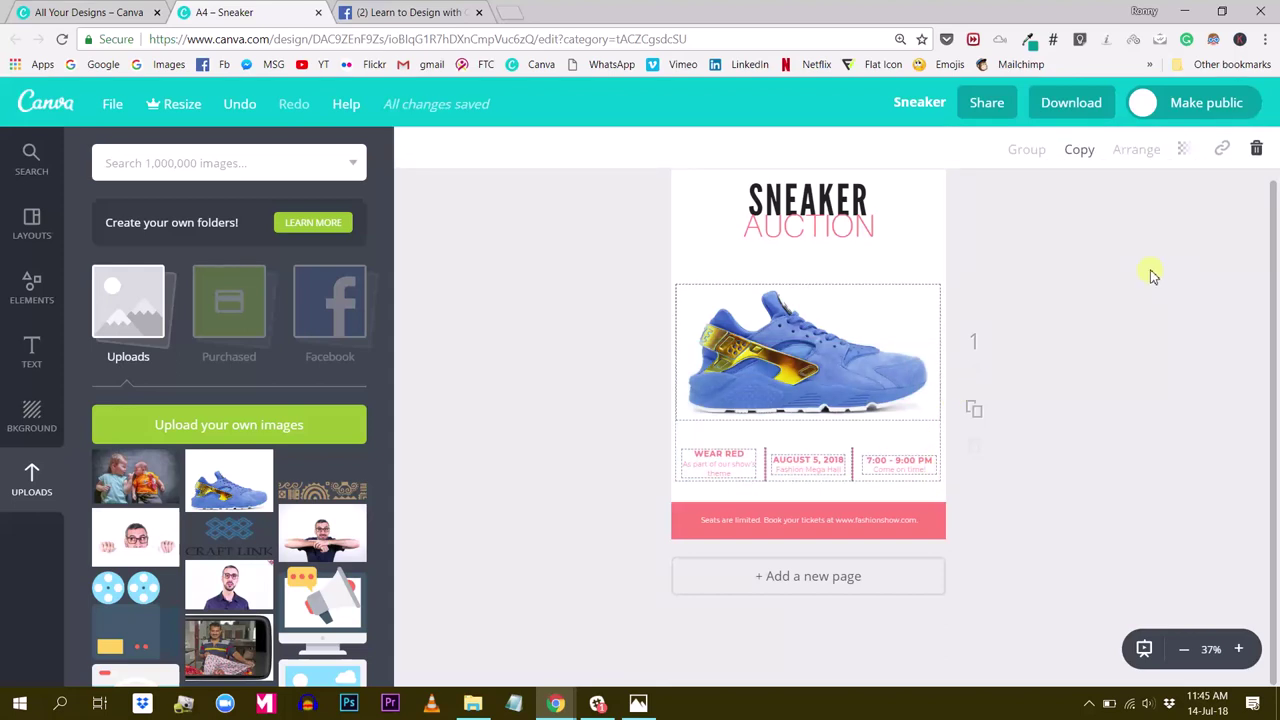
{"action": "key", "text": "shift+Up"}
{"action": "key", "text": "shift+Up"}
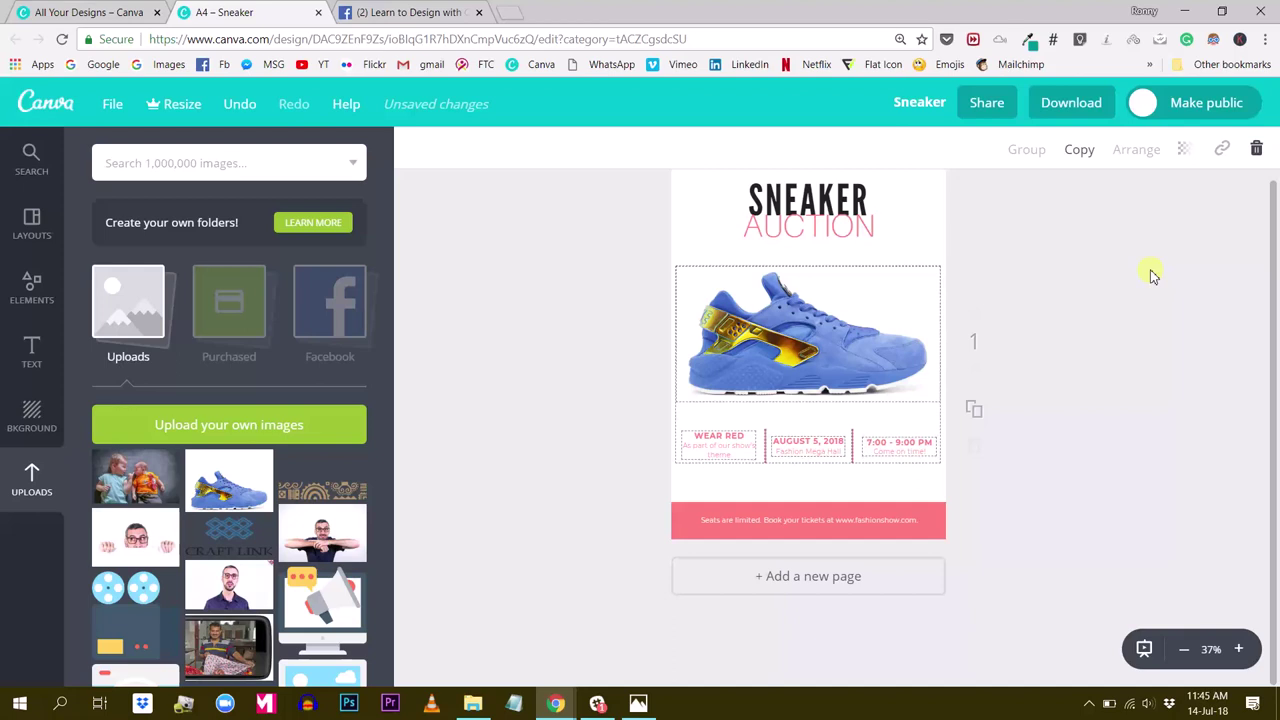
{"action": "key", "text": "shift+Down"}
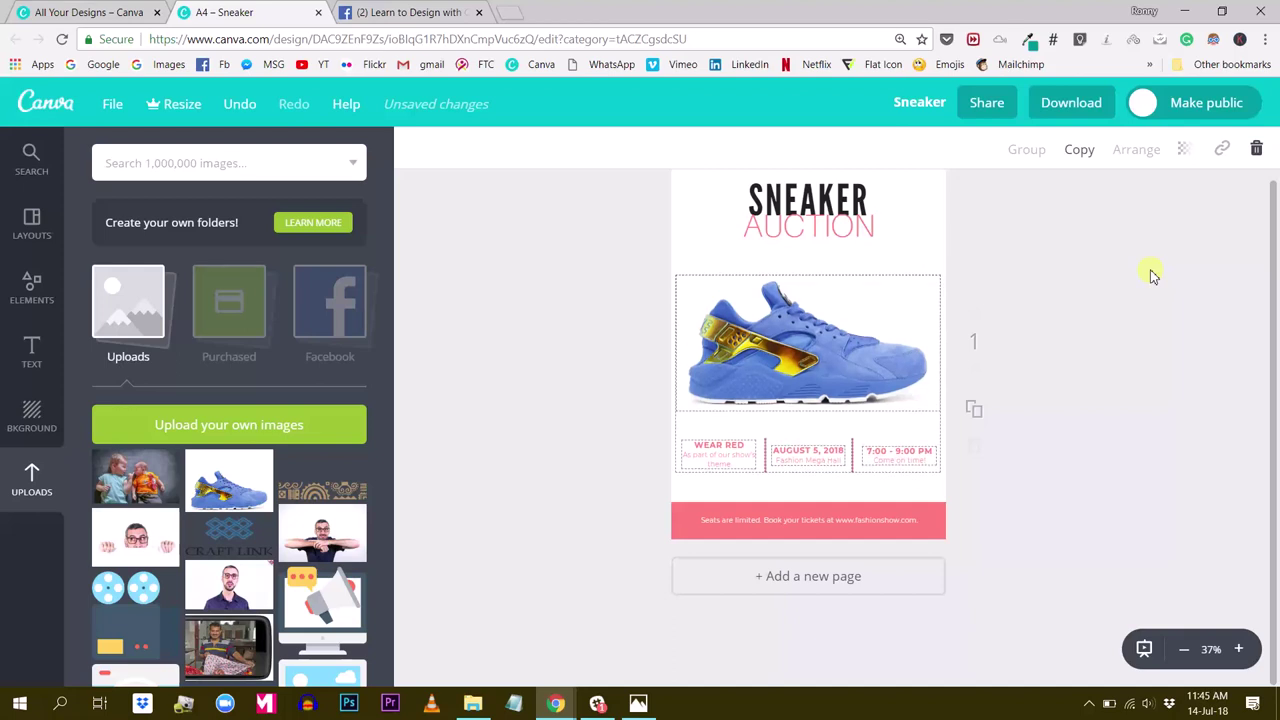
{"action": "key", "text": "shift+Up"}
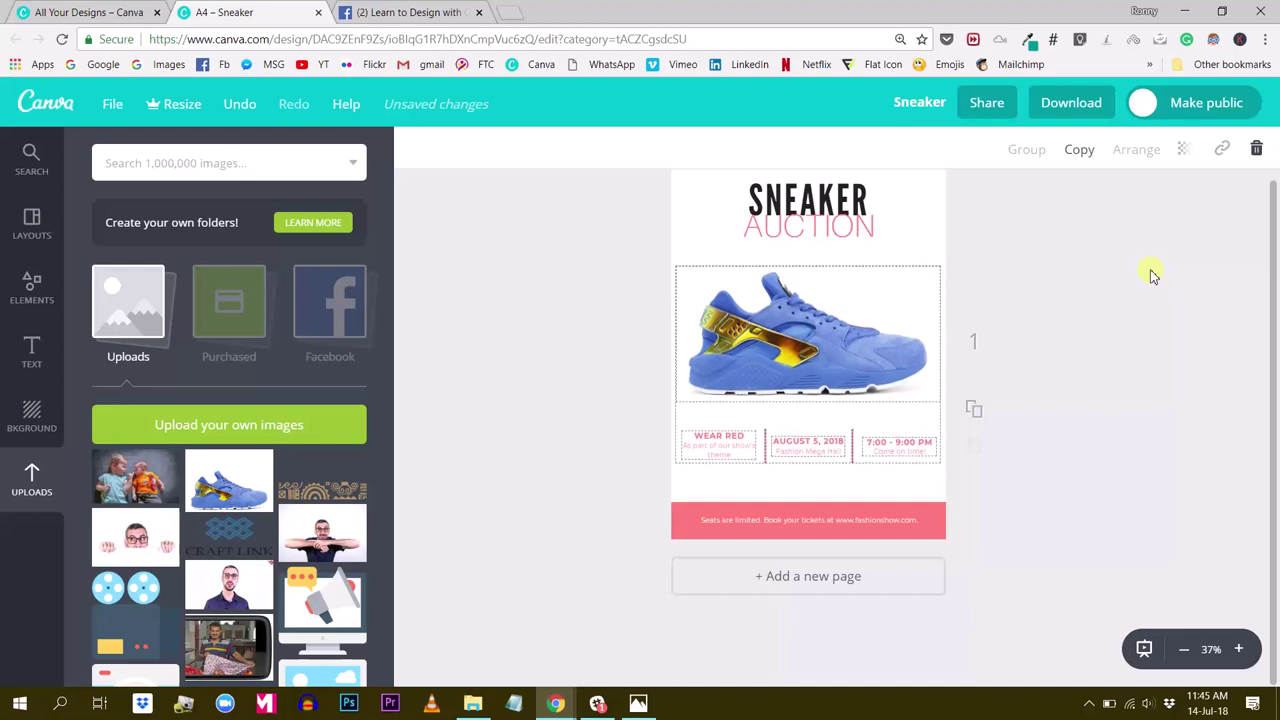
{"action": "key", "text": "Down"}
{"action": "key", "text": "Down"}
{"action": "key", "text": "Down"}
{"action": "key", "text": "Down"}
{"action": "key", "text": "Down"}
{"action": "key", "text": "Down"}
{"action": "key", "text": "Down"}
{"action": "key", "text": "Down"}
{"action": "key", "text": "Down"}
{"action": "key", "text": "Down"}
{"action": "key", "text": "Down"}
{"action": "key", "text": "Down"}
{"action": "key", "text": "Up"}
{"action": "key", "text": "Up"}
{"action": "key", "text": "Up"}
{"action": "key", "text": "Up"}
{"action": "key", "text": "Down"}
{"action": "key", "text": "Down"}
{"action": "key", "text": "Down"}
{"action": "key", "text": "Down"}
{"action": "key", "text": "Down"}
{"action": "key", "text": "Down"}
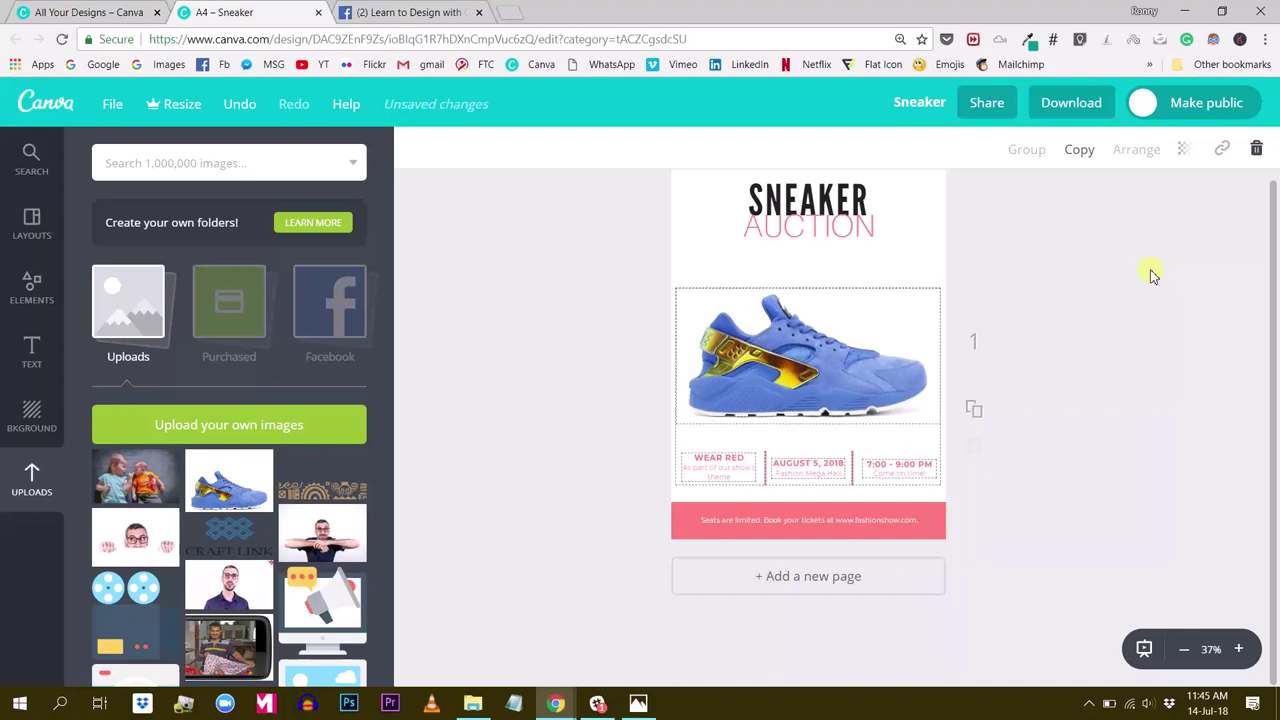
{"action": "key", "text": "Up"}
{"action": "key", "text": "Up"}
{"action": "key", "text": "Up"}
{"action": "key", "text": "Up"}
{"action": "key", "text": "Up"}
{"action": "key", "text": "Up"}
{"action": "key", "text": "Up"}
{"action": "key", "text": "Up"}
{"action": "key", "text": "Up"}
{"action": "key", "text": "Up"}
{"action": "key", "text": "Up"}
{"action": "key", "text": "Up"}
{"action": "key", "text": "Up"}
{"action": "key", "text": "Up"}
{"action": "key", "text": "Up"}
{"action": "key", "text": "Up"}
{"action": "key", "text": "Up"}
{"action": "key", "text": "Up"}
{"action": "key", "text": "Up"}
{"action": "key", "text": "Up"}
{"action": "key", "text": "Down"}
{"action": "key", "text": "Down"}
{"action": "key", "text": "Down"}
{"action": "key", "text": "Down"}
{"action": "key", "text": "Down"}
{"action": "key", "text": "Down"}
{"action": "key", "text": "Down"}
{"action": "key", "text": "Down"}
{"action": "key", "text": "Down"}
{"action": "key", "text": "Up"}
{"action": "key", "text": "Up"}
{"action": "key", "text": "Up"}
{"action": "key", "text": "Up"}
{"action": "key", "text": "Up"}
{"action": "key", "text": "Up"}
{"action": "key", "text": "Up"}
{"action": "key", "text": "Up"}
{"action": "key", "text": "Up"}
{"action": "key", "text": "Up"}
{"action": "key", "text": "Down"}
{"action": "key", "text": "Down"}
{"action": "key", "text": "Down"}
{"action": "key", "text": "Down"}
{"action": "key", "text": "Down"}
{"action": "key", "text": "Down"}
{"action": "key", "text": "Down"}
{"action": "key", "text": "Down"}
{"action": "key", "text": "Down"}
{"action": "key", "text": "Down"}
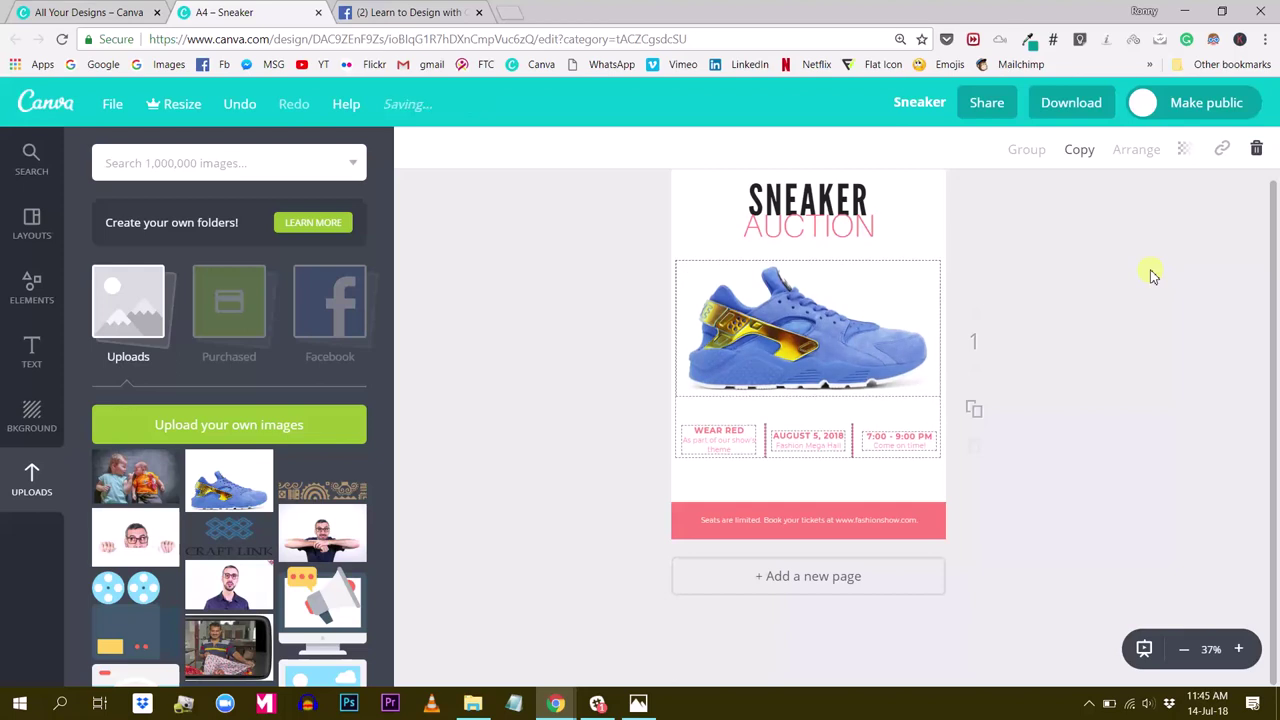
{"action": "scroll", "coordinate": [1150, 270], "scroll_direction": "up", "scroll_amount": 1}
{"action": "left_click", "coordinate": [1140, 366]}
Stretch the pink bottom banner upward and delete its ticket-booking text line
{"action": "scroll", "coordinate": [795, 540], "scroll_direction": "down", "scroll_amount": 1}
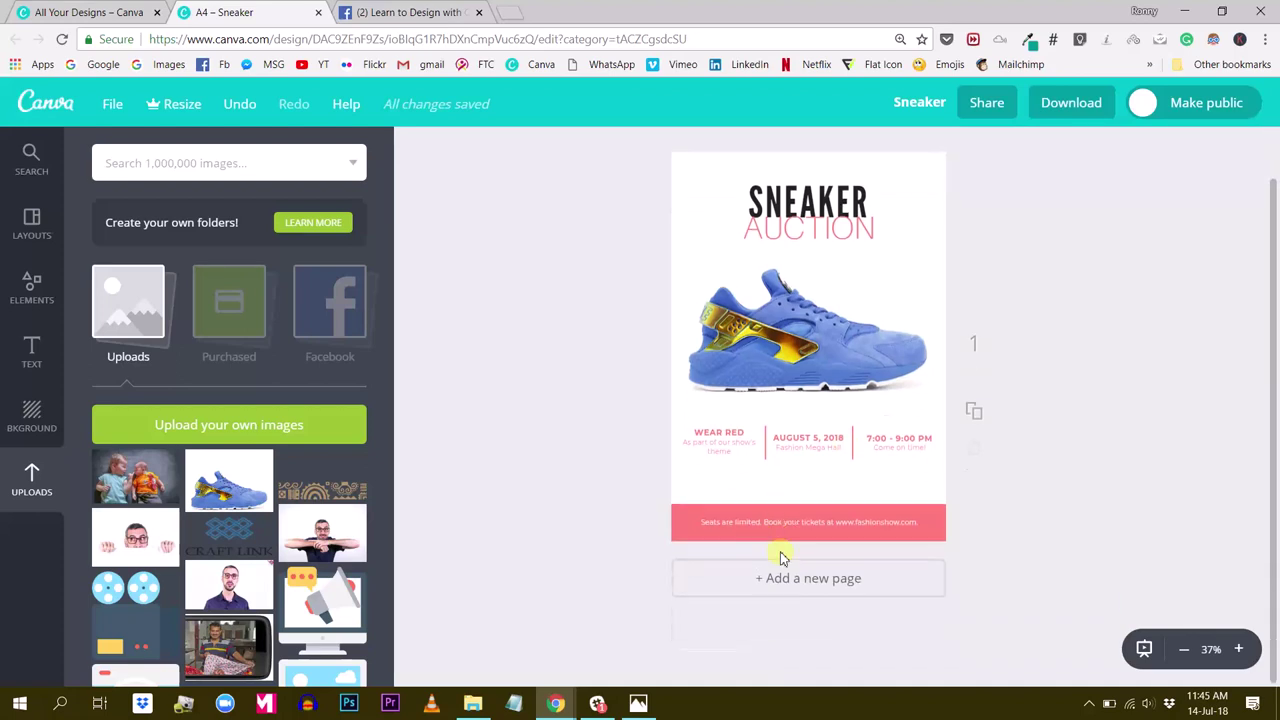
{"action": "left_click", "coordinate": [691, 514]}
{"action": "mouse_move", "coordinate": [808, 503]}
{"action": "left_mouse_down"}
{"action": "mouse_move", "coordinate": [808, 468]}
{"action": "mouse_move", "coordinate": [809, 479]}
{"action": "left_mouse_up"}
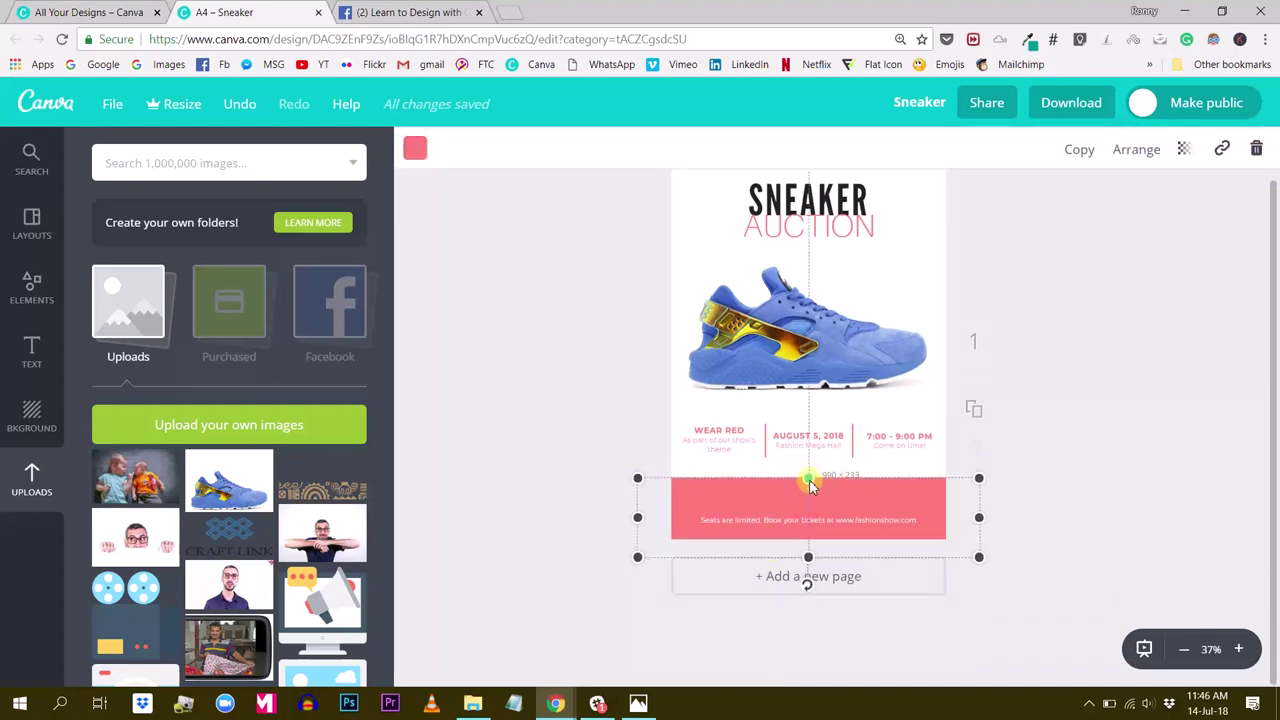
{"action": "left_click", "coordinate": [808, 517]}
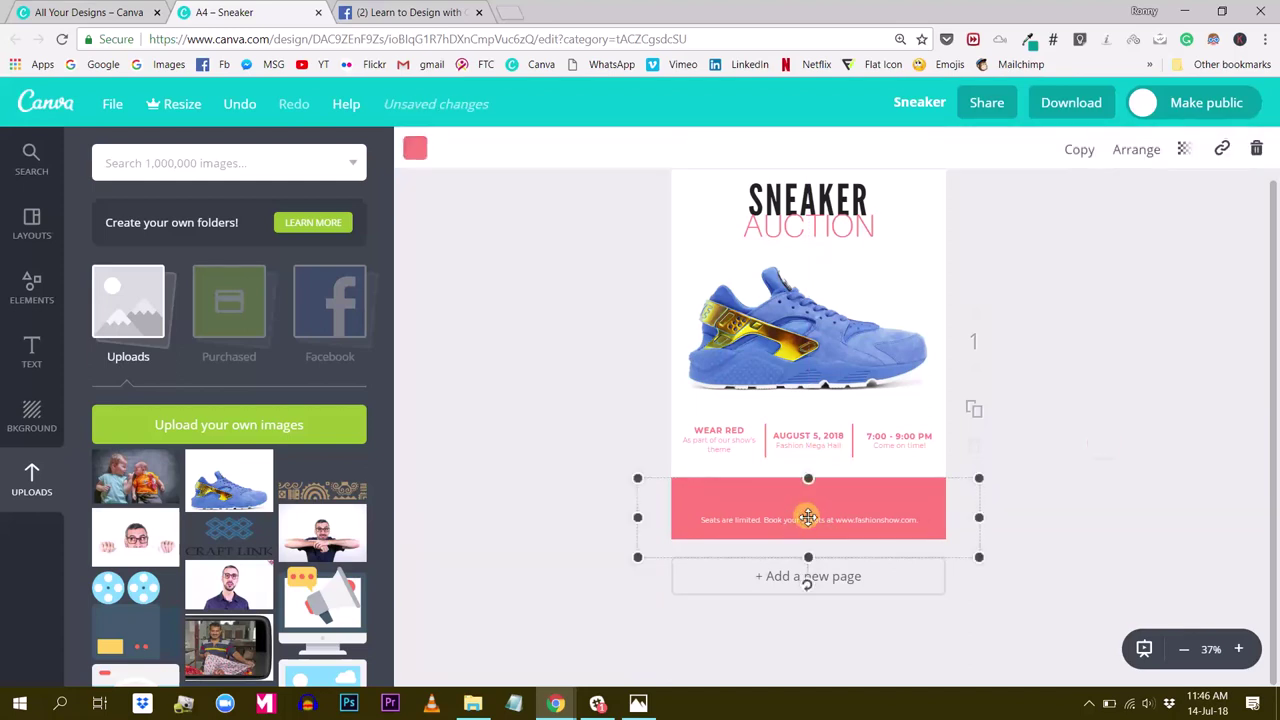
{"action": "left_click", "coordinate": [808, 518]}
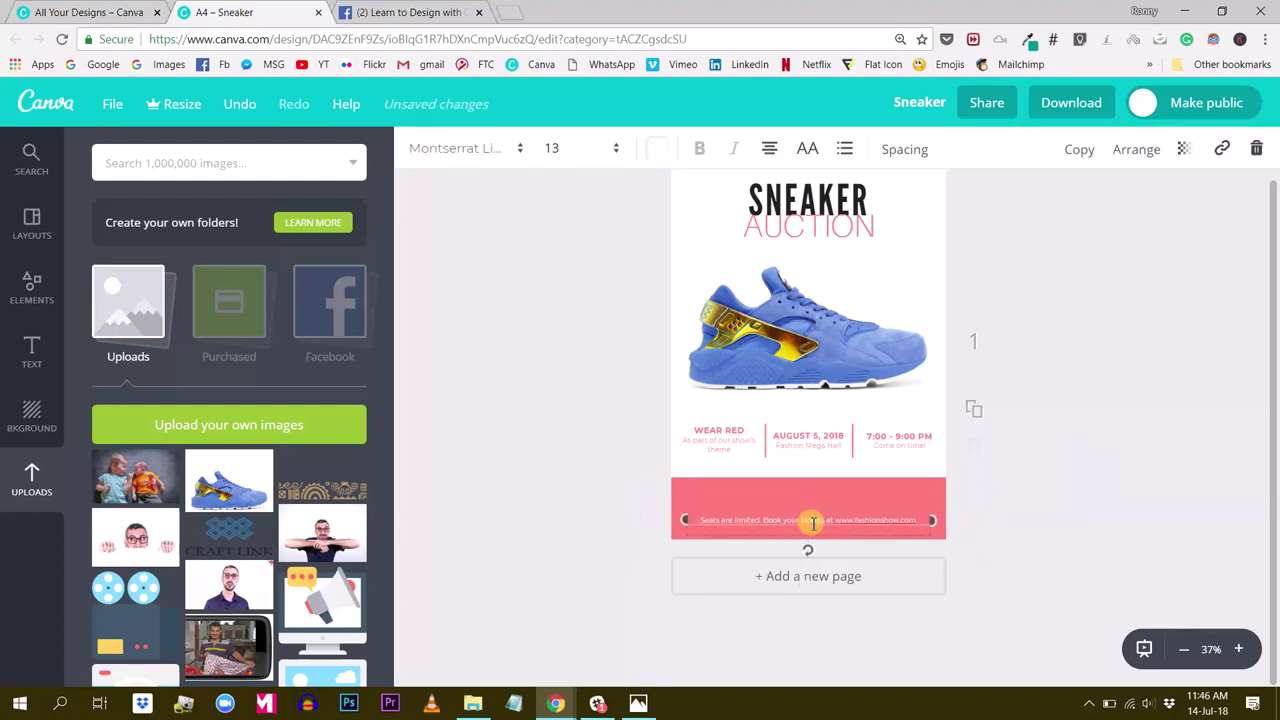
{"action": "left_click", "coordinate": [1258, 149]}
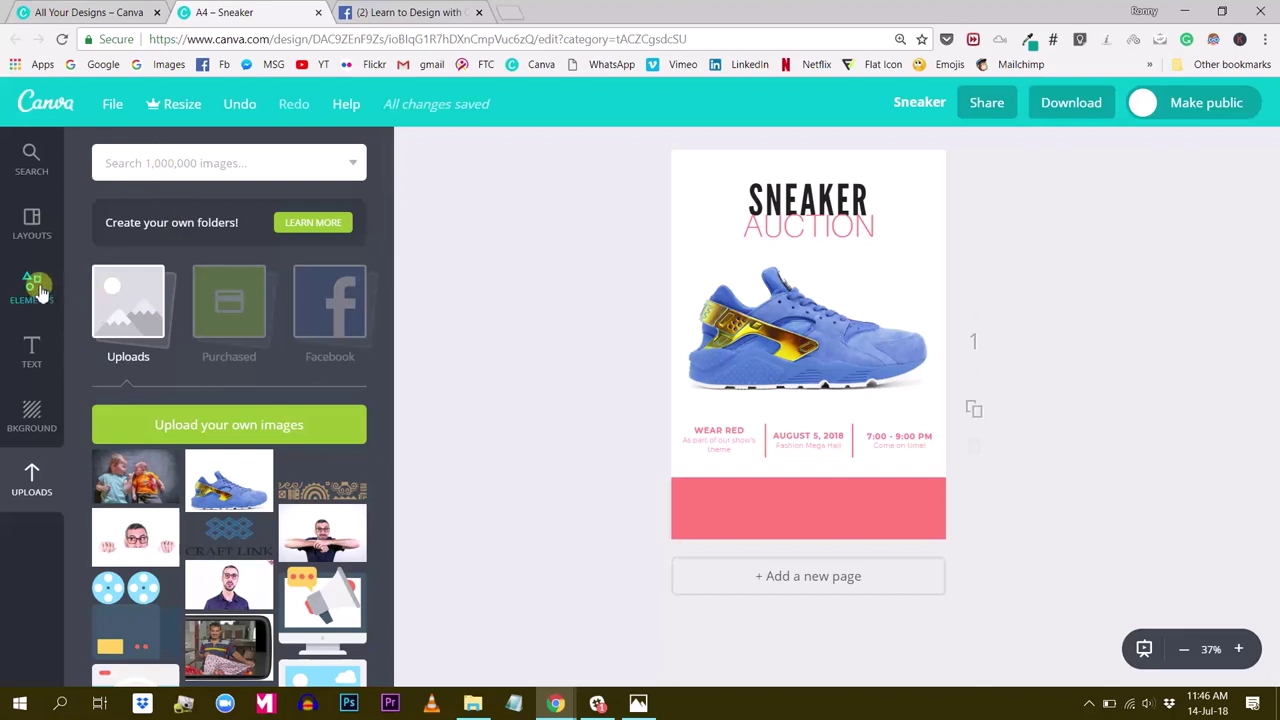
Add a square shape from the Elements Shapes library to the flyer
{"action": "left_click", "coordinate": [866, 516]}
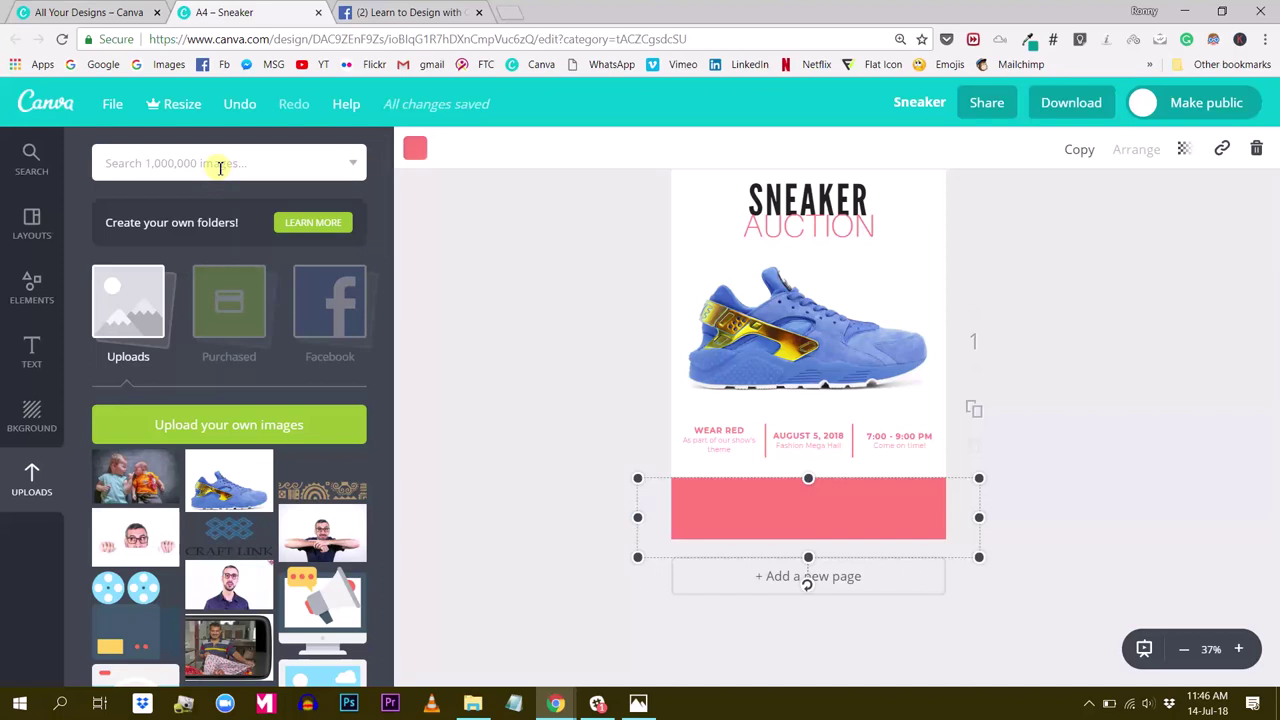
{"action": "left_click", "coordinate": [32, 287]}
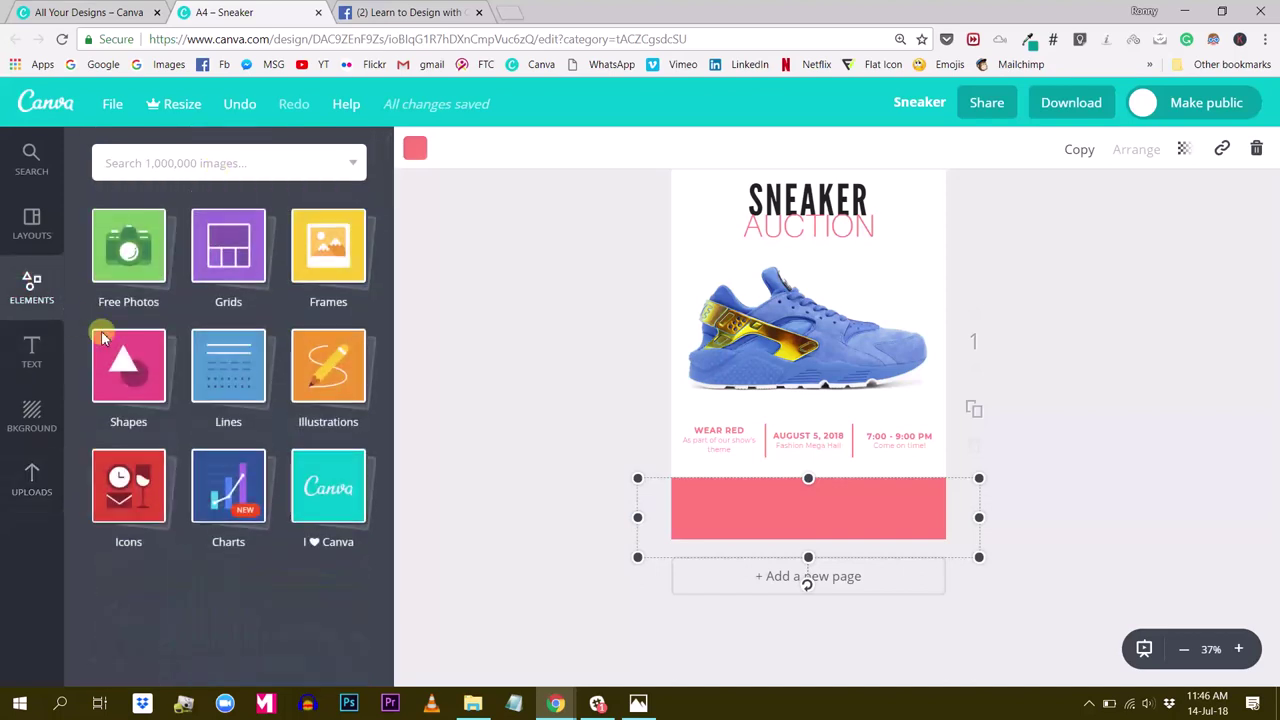
{"action": "left_click", "coordinate": [119, 357]}
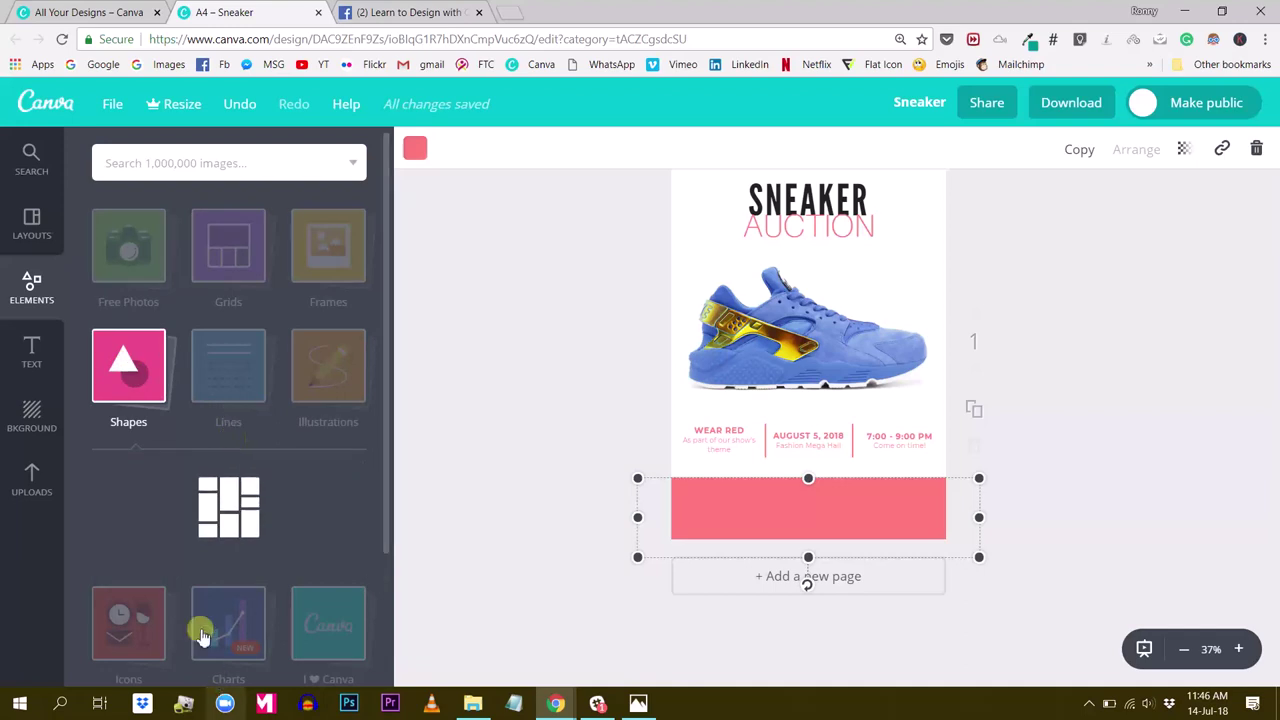
{"action": "scroll", "coordinate": [174, 508], "scroll_direction": "down", "scroll_amount": 1}
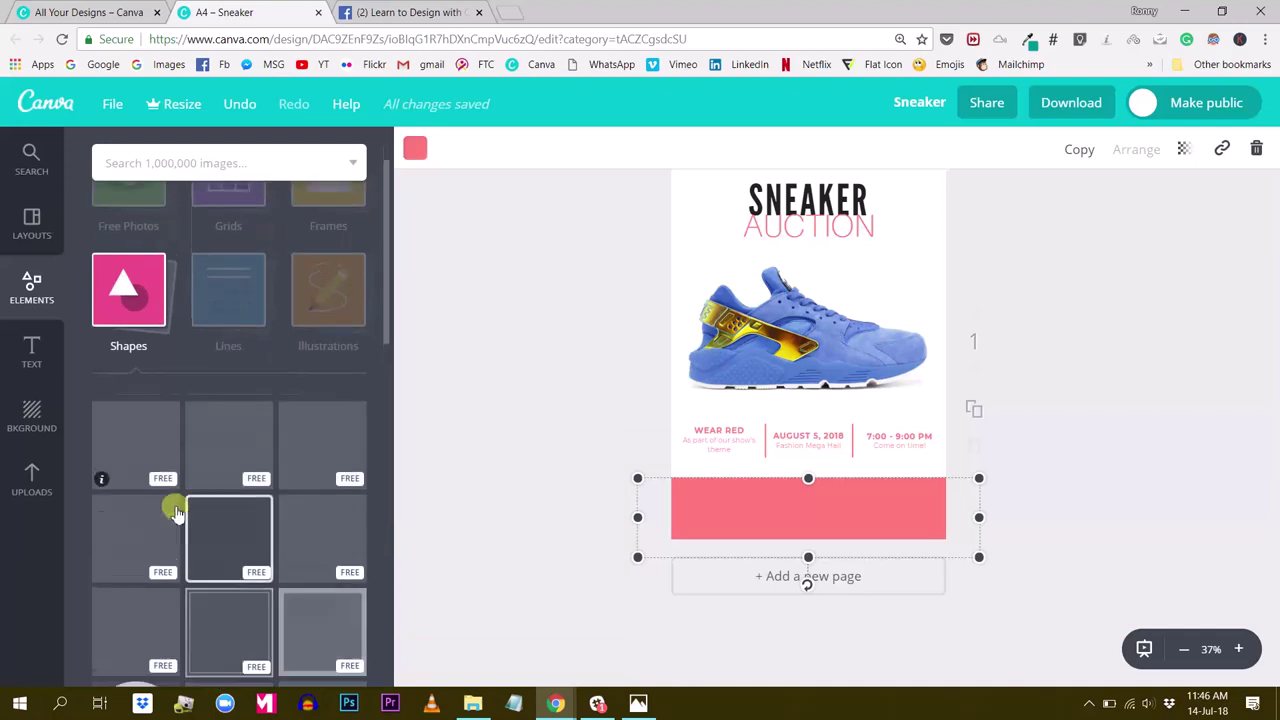
{"action": "scroll", "coordinate": [180, 490], "scroll_direction": "down", "scroll_amount": 2}
{"action": "scroll", "coordinate": [187, 497], "scroll_direction": "up", "scroll_amount": 2}
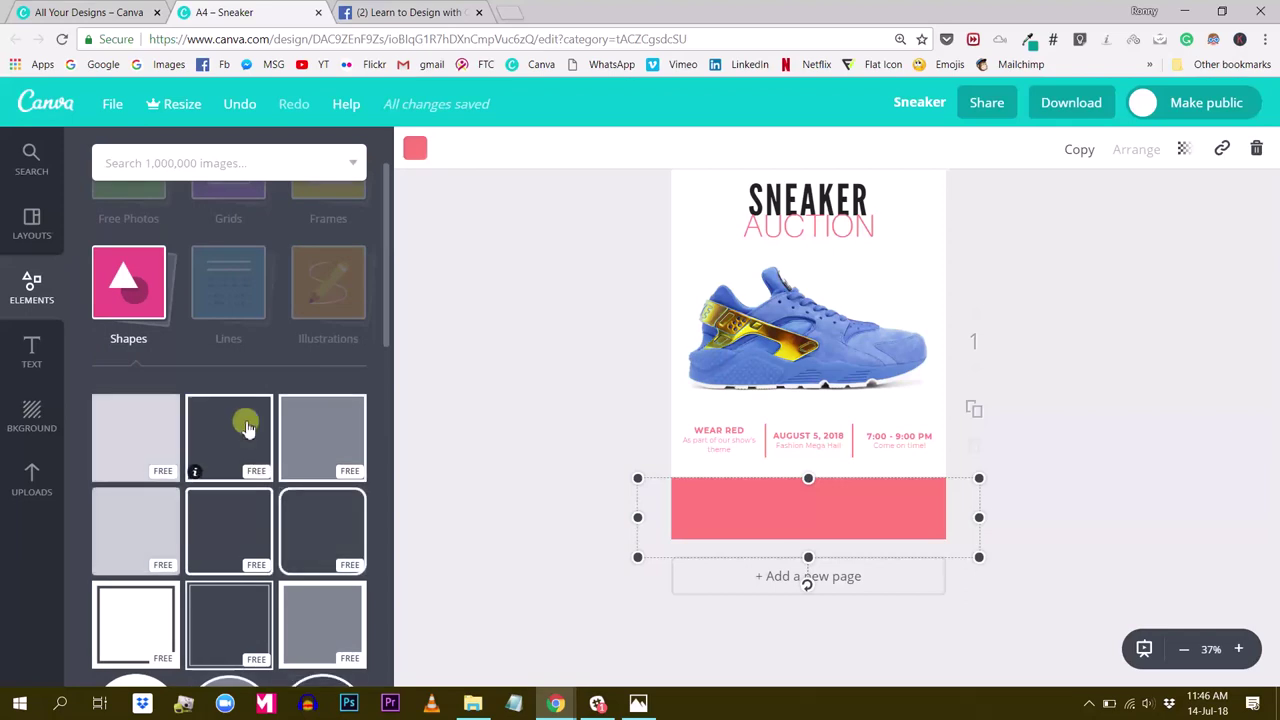
{"action": "left_click", "coordinate": [155, 425]}
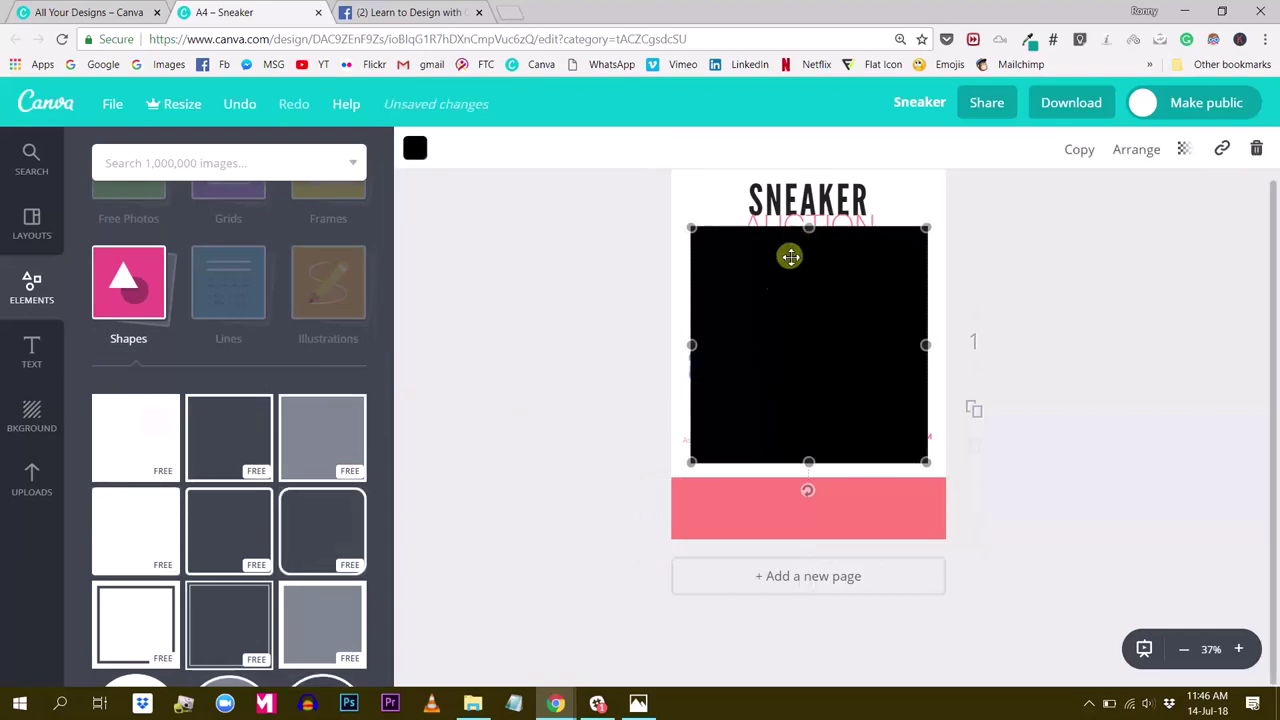
Resize the square into a narrow black bar at the pink banner's left edge
{"action": "left_click_drag", "start_coordinate": [807, 224], "coordinate": [744, 502]}
{"action": "left_click_drag", "start_coordinate": [906, 507], "coordinate": [697, 517]}
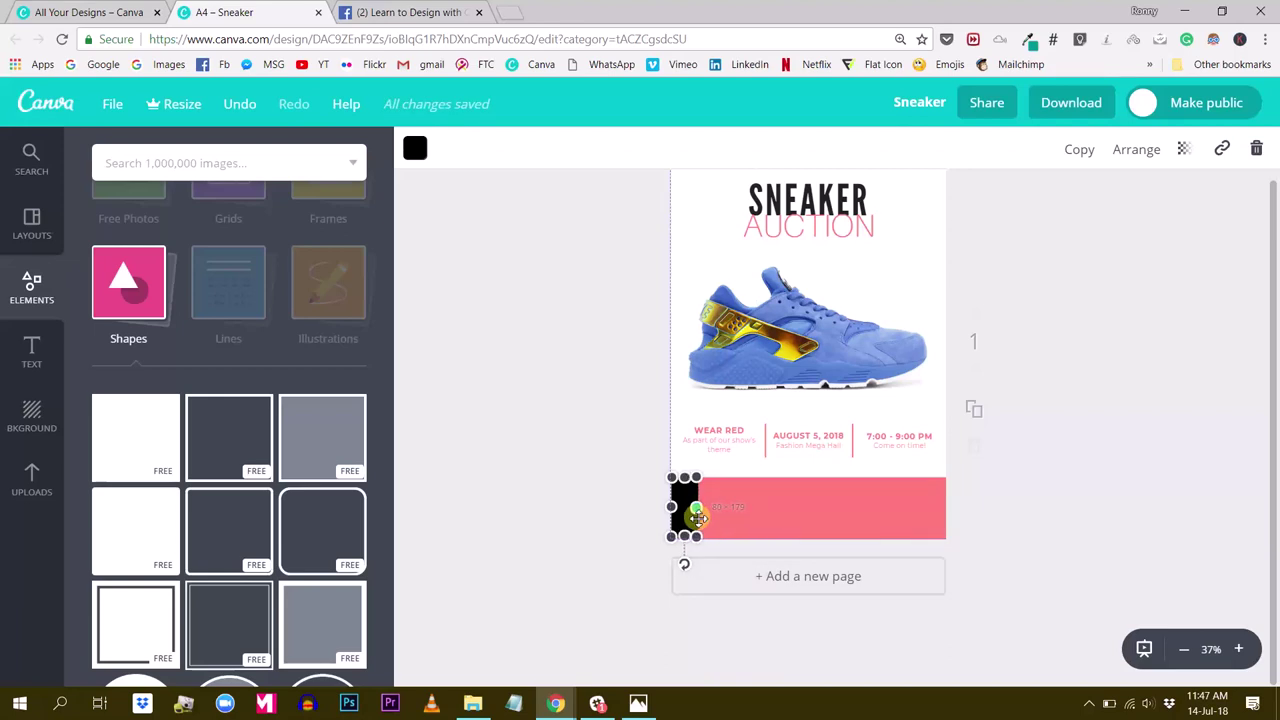
{"action": "mouse_move", "coordinate": [707, 517]}
{"action": "left_mouse_down"}
{"action": "mouse_move", "coordinate": [811, 510]}
{"action": "mouse_move", "coordinate": [697, 511]}
{"action": "left_mouse_up"}
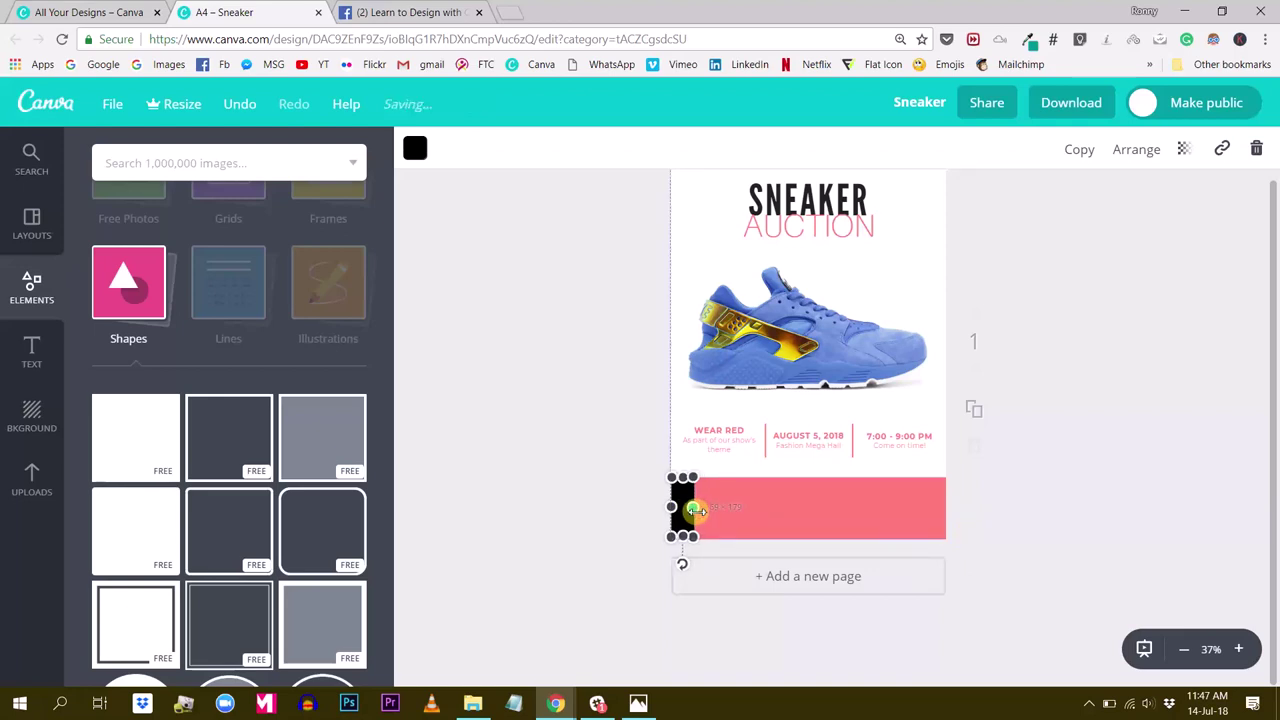
{"action": "left_click_drag", "start_coordinate": [697, 511], "coordinate": [697, 511]}
{"action": "left_click", "coordinate": [1134, 503]}
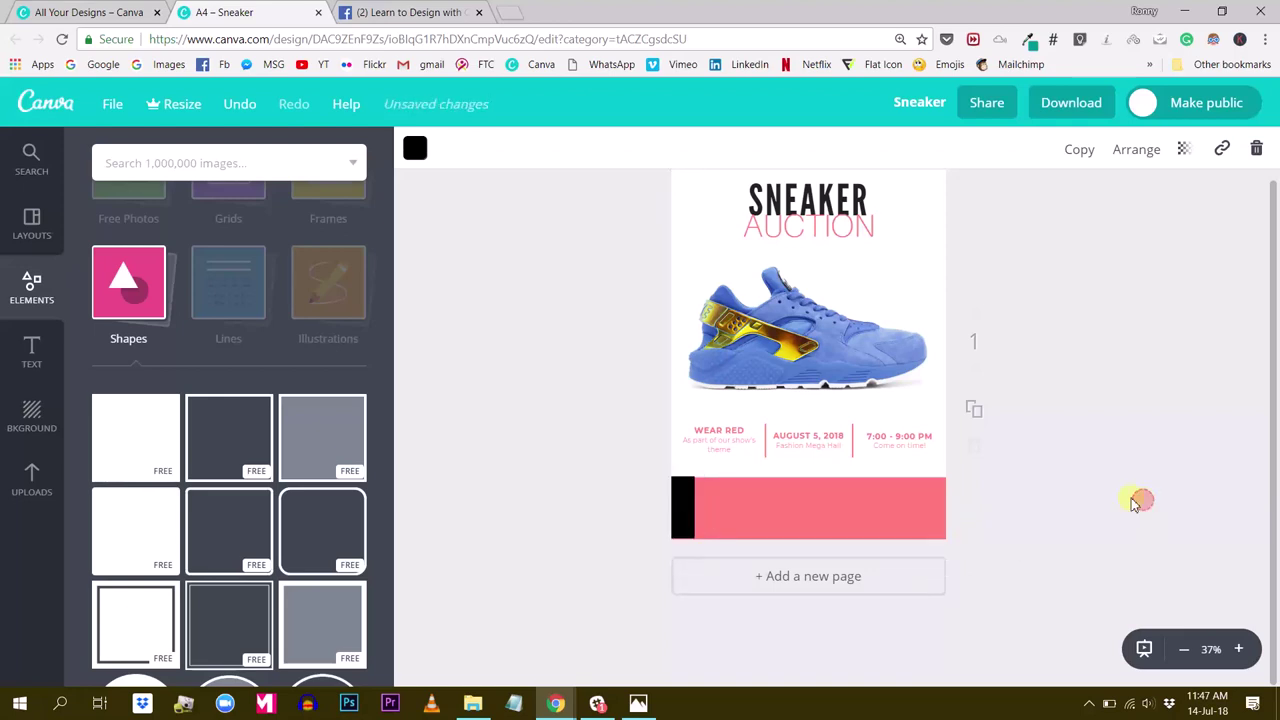
Zoom in on the banner and stretch the black bar's top up toward the banner's top
{"action": "left_click", "coordinate": [685, 515]}
{"action": "left_click", "coordinate": [1238, 649]}
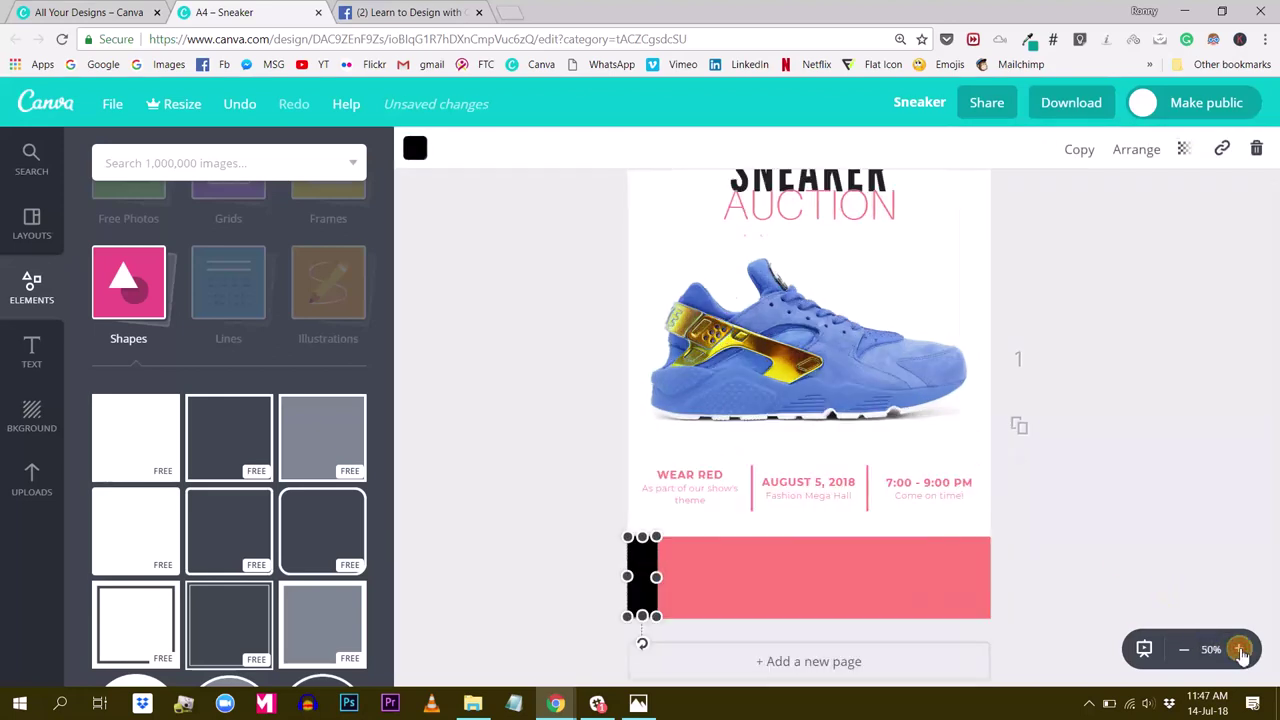
{"action": "left_click", "coordinate": [1238, 649]}
{"action": "scroll", "coordinate": [1086, 503], "scroll_direction": "down", "scroll_amount": 3}
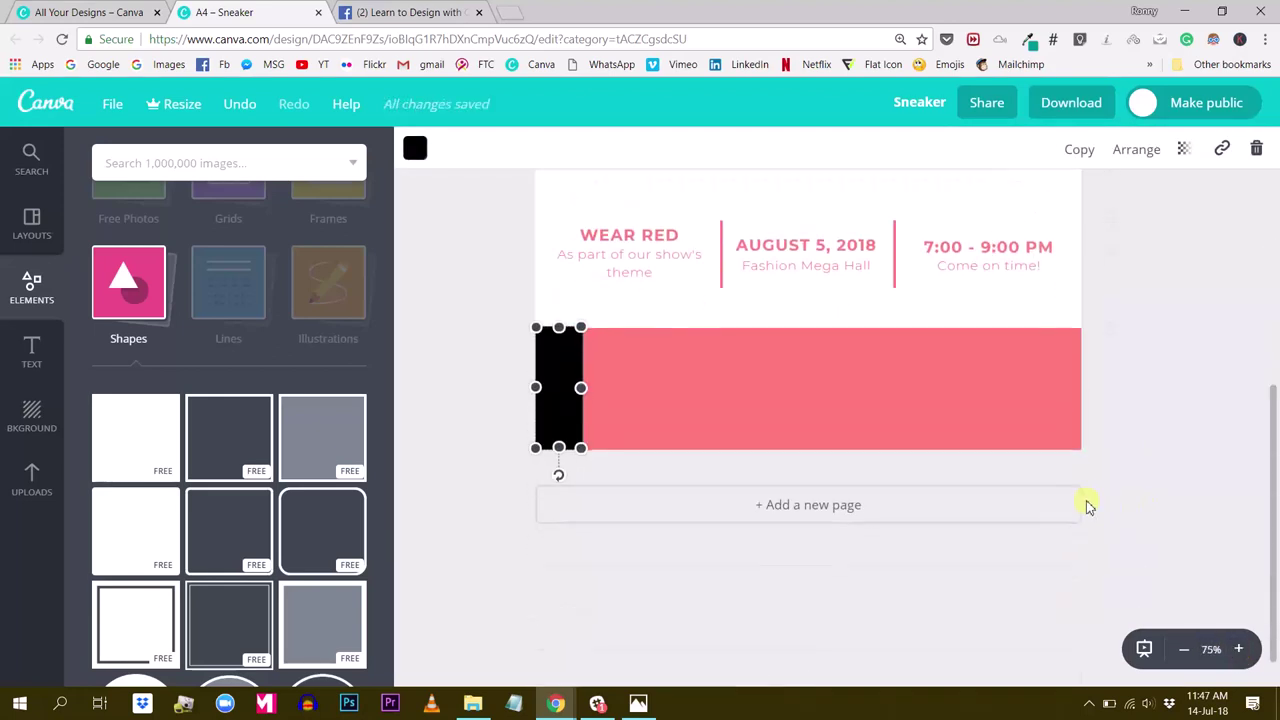
{"action": "left_click", "coordinate": [450, 377]}
{"action": "left_click", "coordinate": [560, 349]}
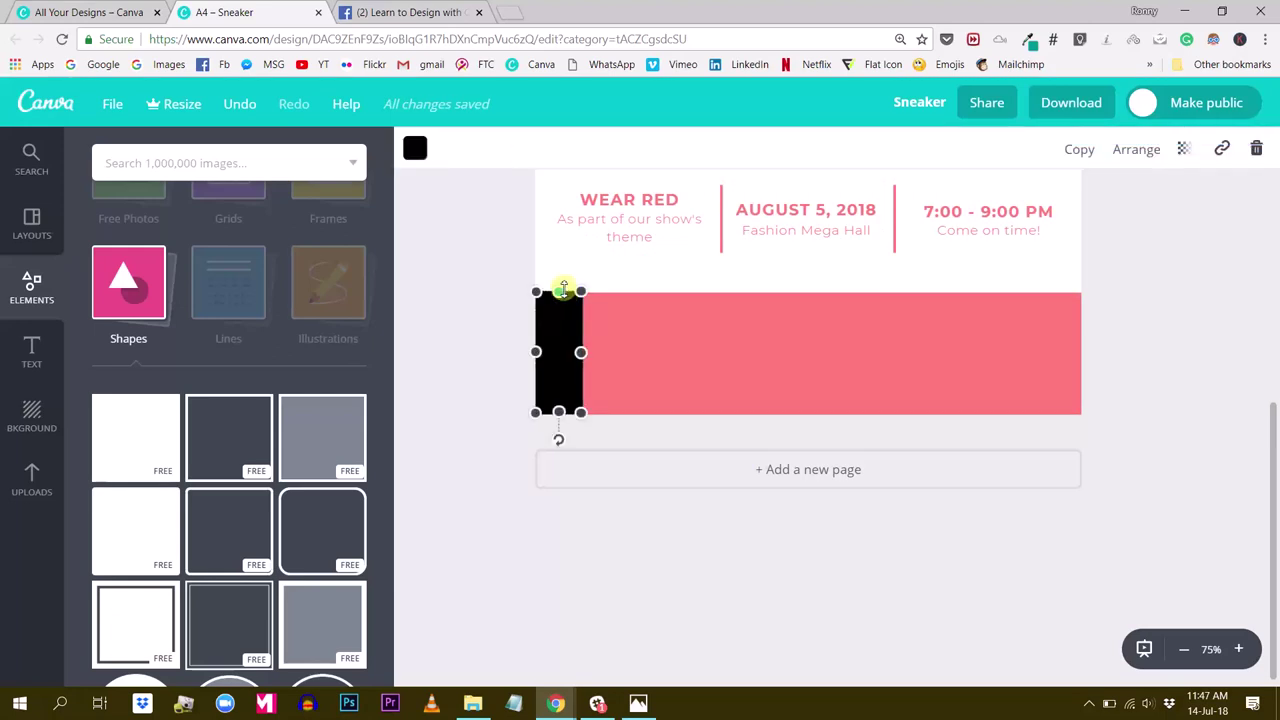
{"action": "left_click_drag", "start_coordinate": [562, 294], "coordinate": [559, 291]}
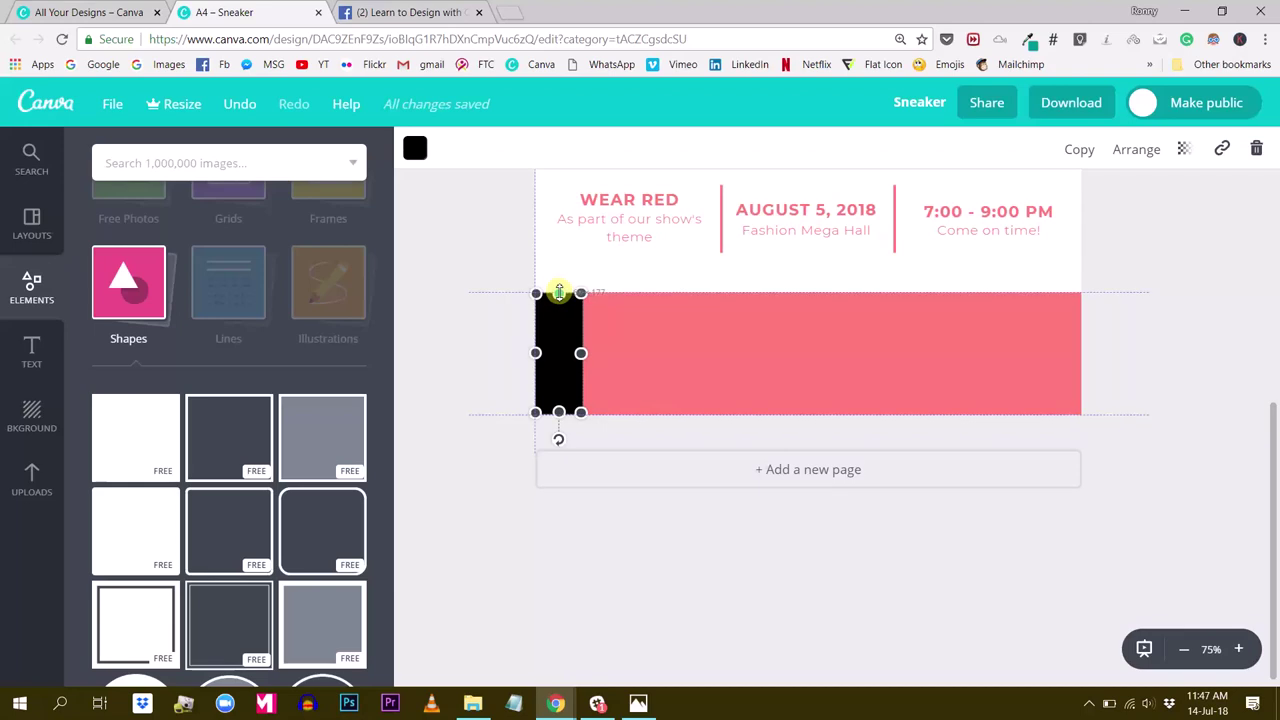
{"action": "left_click_drag", "start_coordinate": [559, 294], "coordinate": [559, 293]}
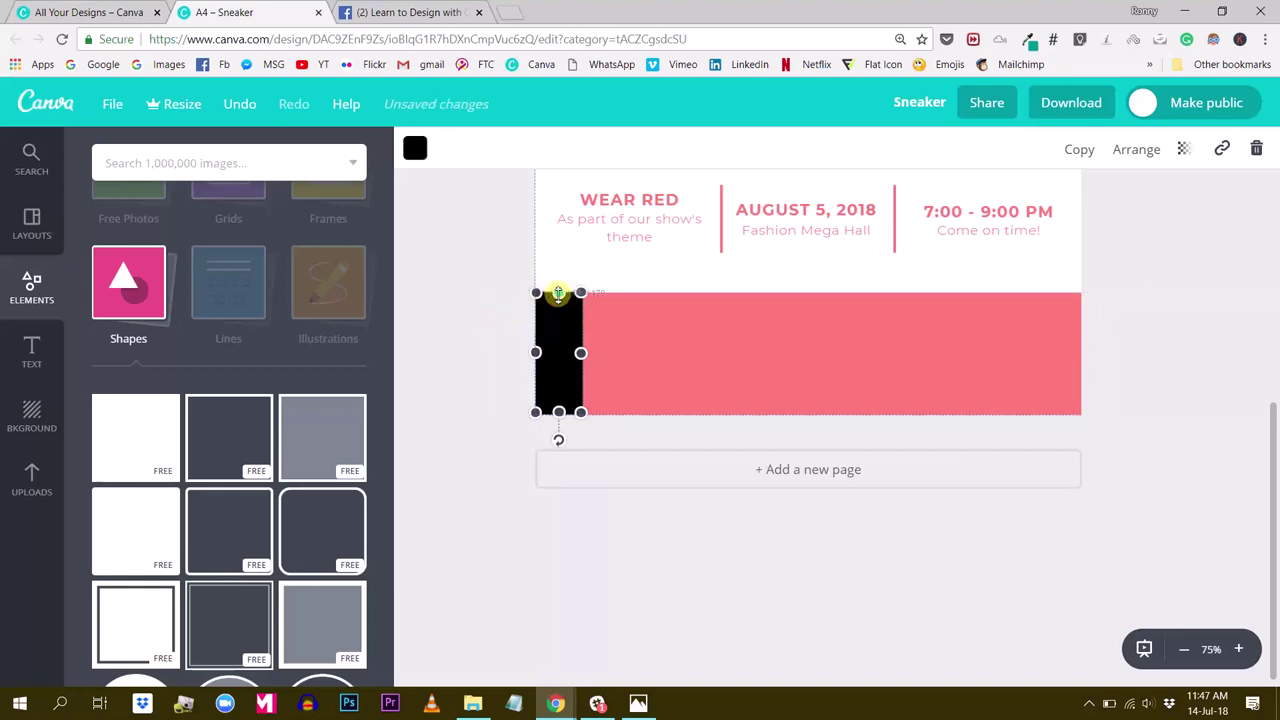
{"action": "left_click", "coordinate": [490, 318]}
Zoom in closer and fine-tune the bar so it sits flush with the banner's edges
{"action": "left_click", "coordinate": [562, 304]}
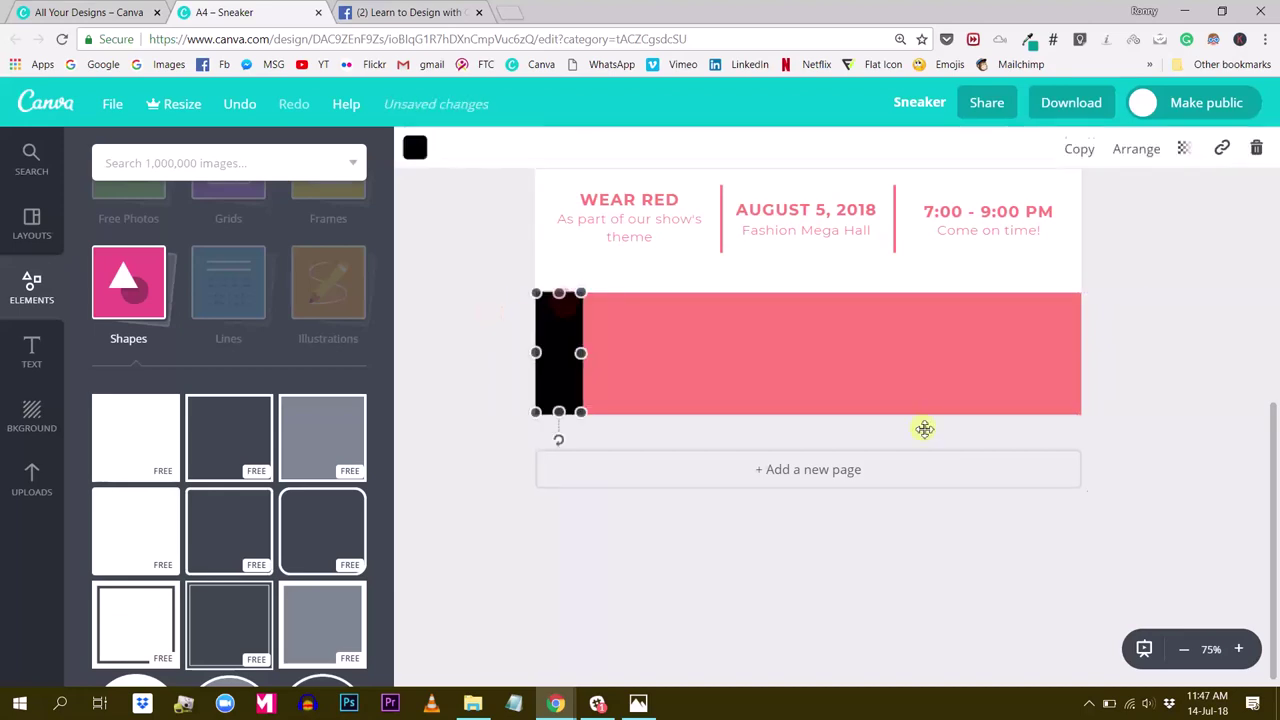
{"action": "left_click", "coordinate": [1238, 648]}
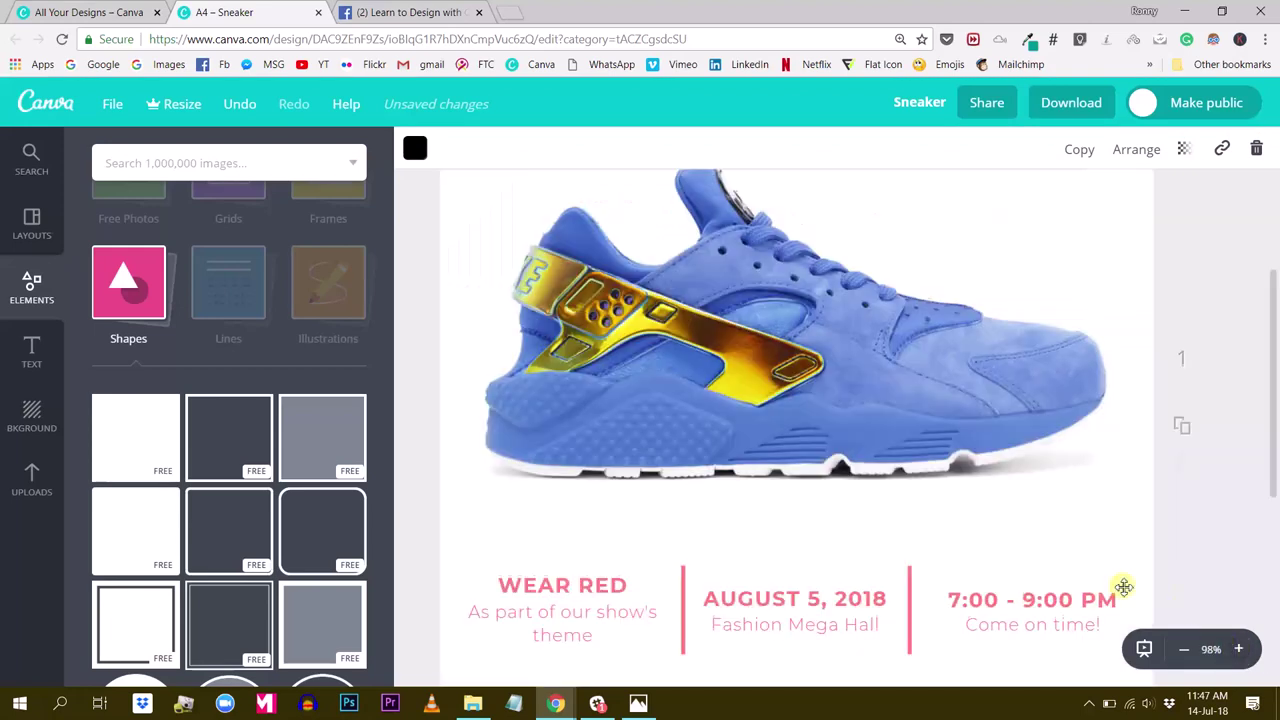
{"action": "scroll", "coordinate": [960, 560], "scroll_direction": "down", "scroll_amount": 5}
{"action": "left_click", "coordinate": [426, 316]}
{"action": "left_click", "coordinate": [489, 297]}
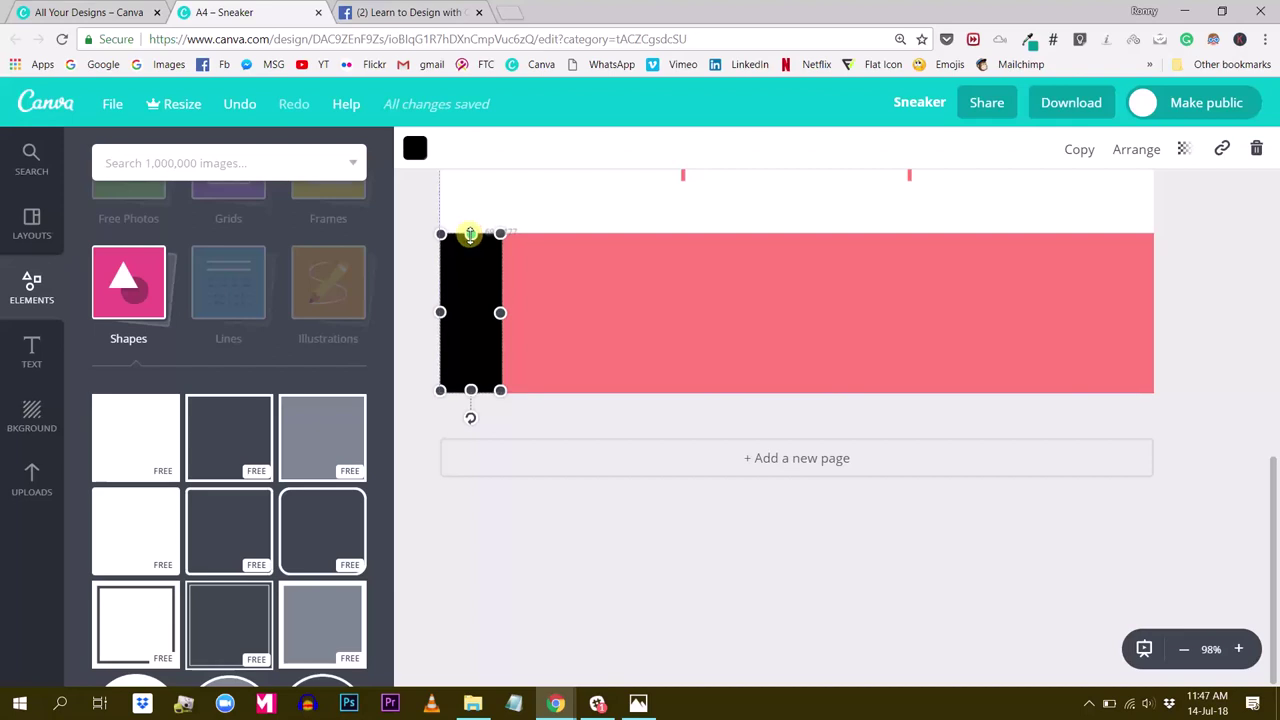
{"action": "left_click_drag", "start_coordinate": [470, 234], "coordinate": [470, 234]}
{"action": "left_click", "coordinate": [1234, 316]}
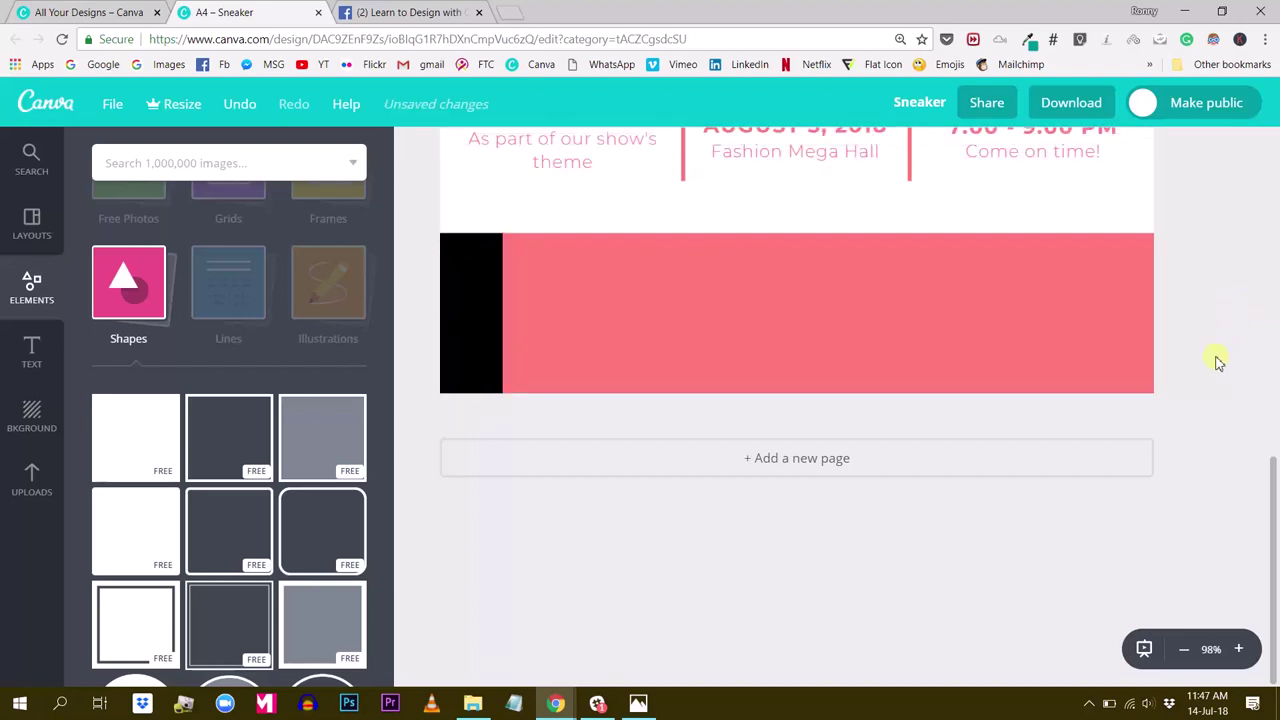
Recolour the left bar light grey and set its transparency to about 49
{"action": "left_click", "coordinate": [476, 346]}
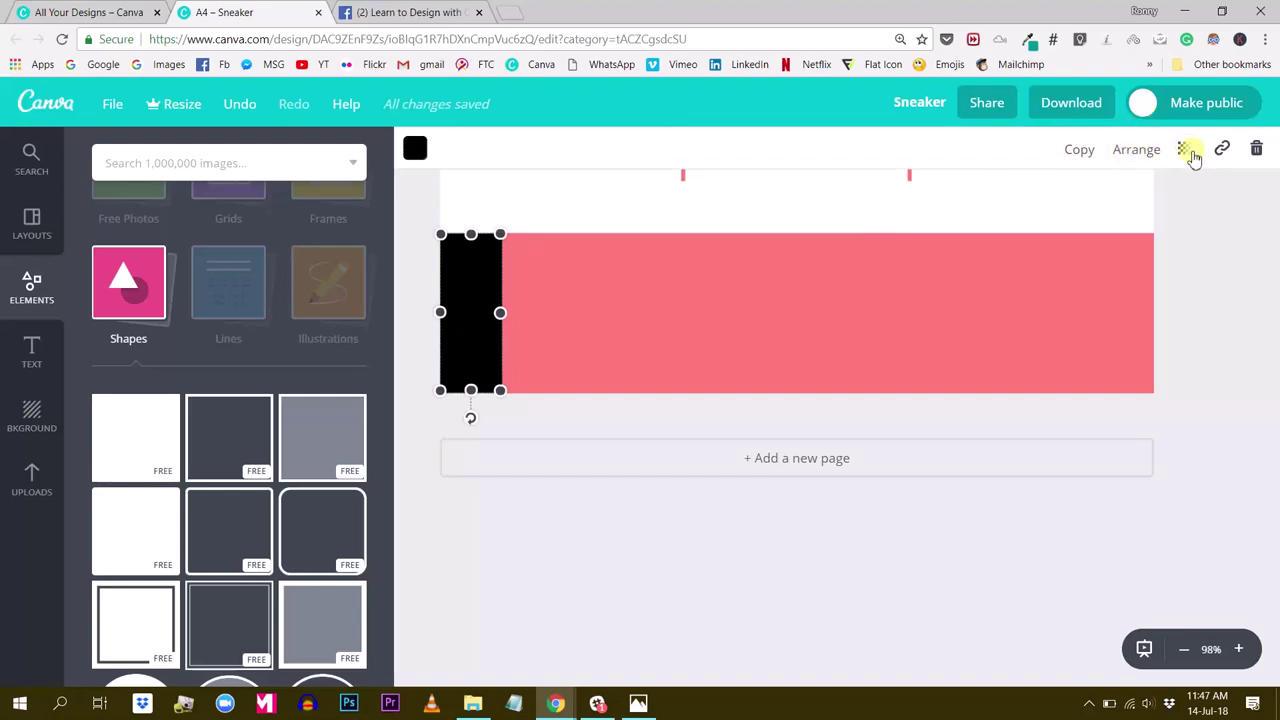
{"action": "left_click", "coordinate": [415, 149]}
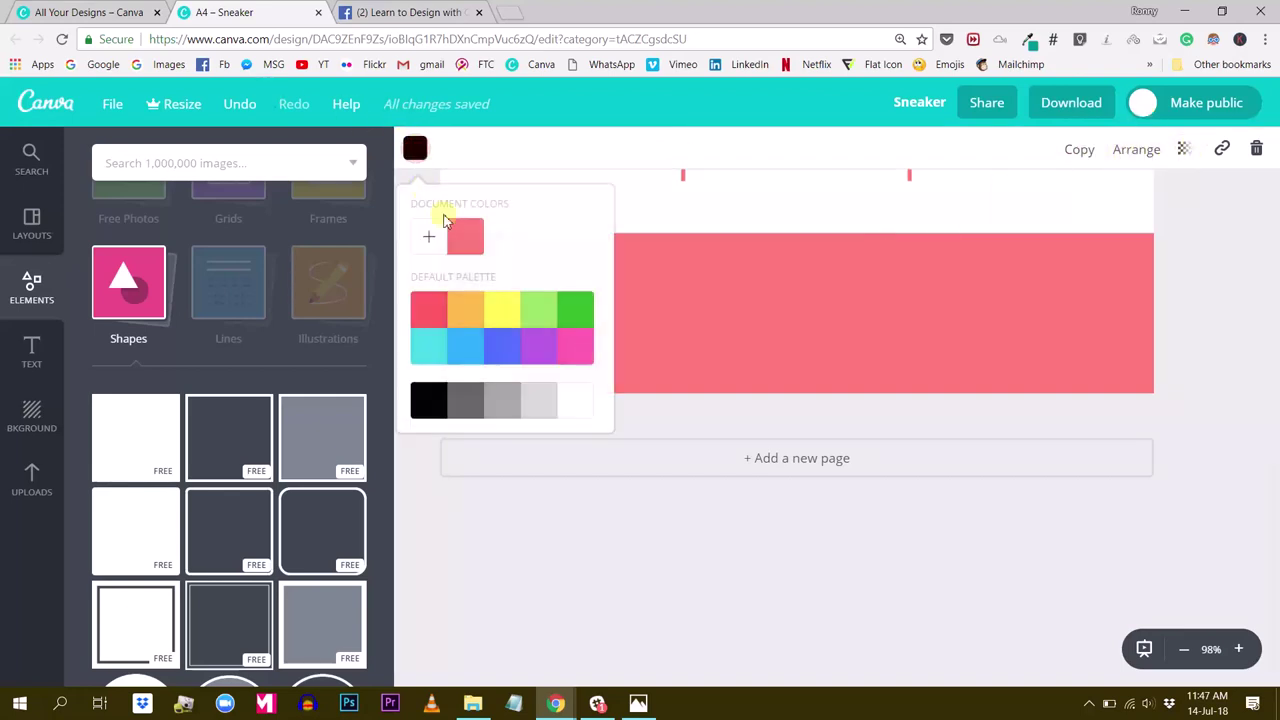
{"action": "left_click", "coordinate": [543, 408]}
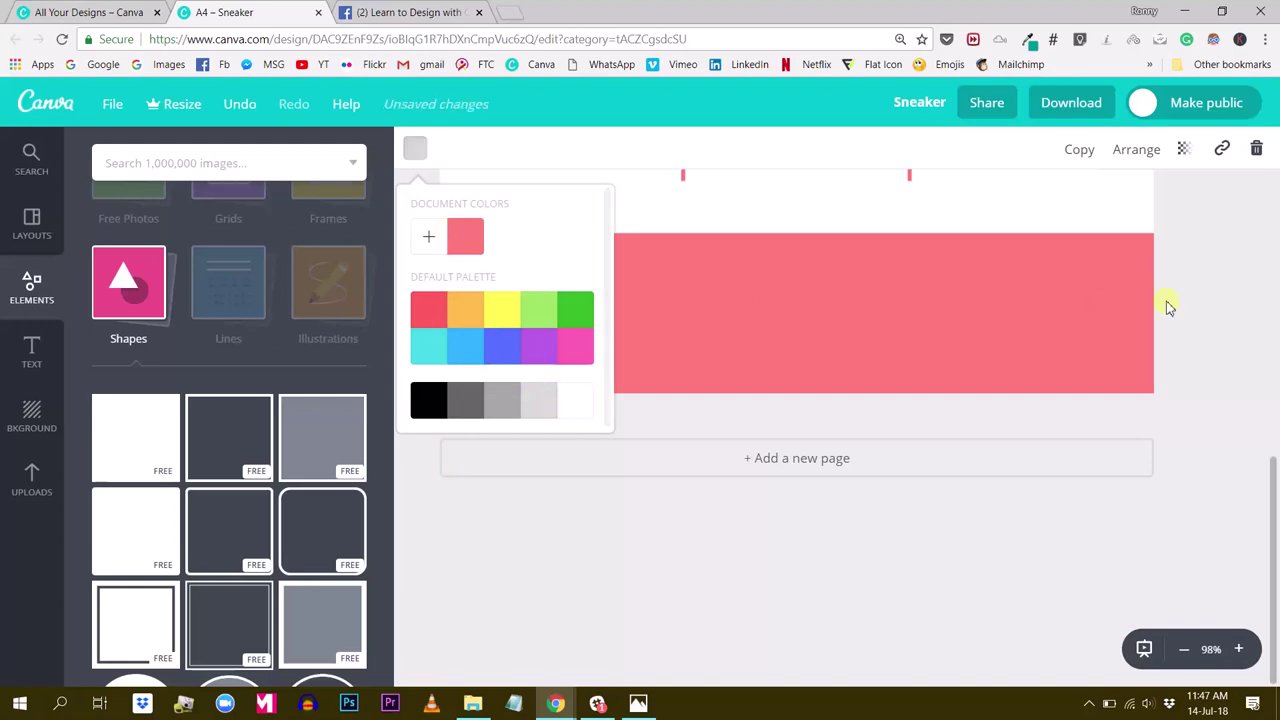
{"action": "left_click", "coordinate": [1184, 150]}
{"action": "left_click_drag", "start_coordinate": [1155, 205], "coordinate": [1089, 208]}
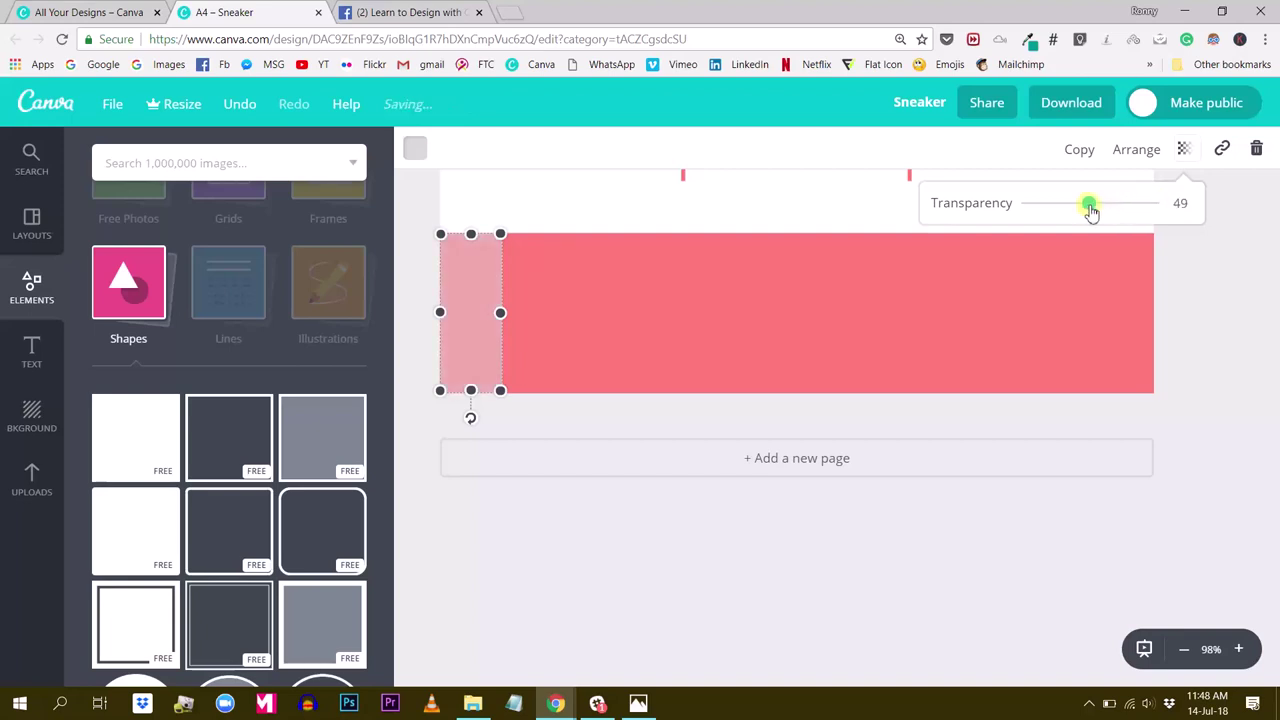
{"action": "left_click", "coordinate": [1211, 343]}
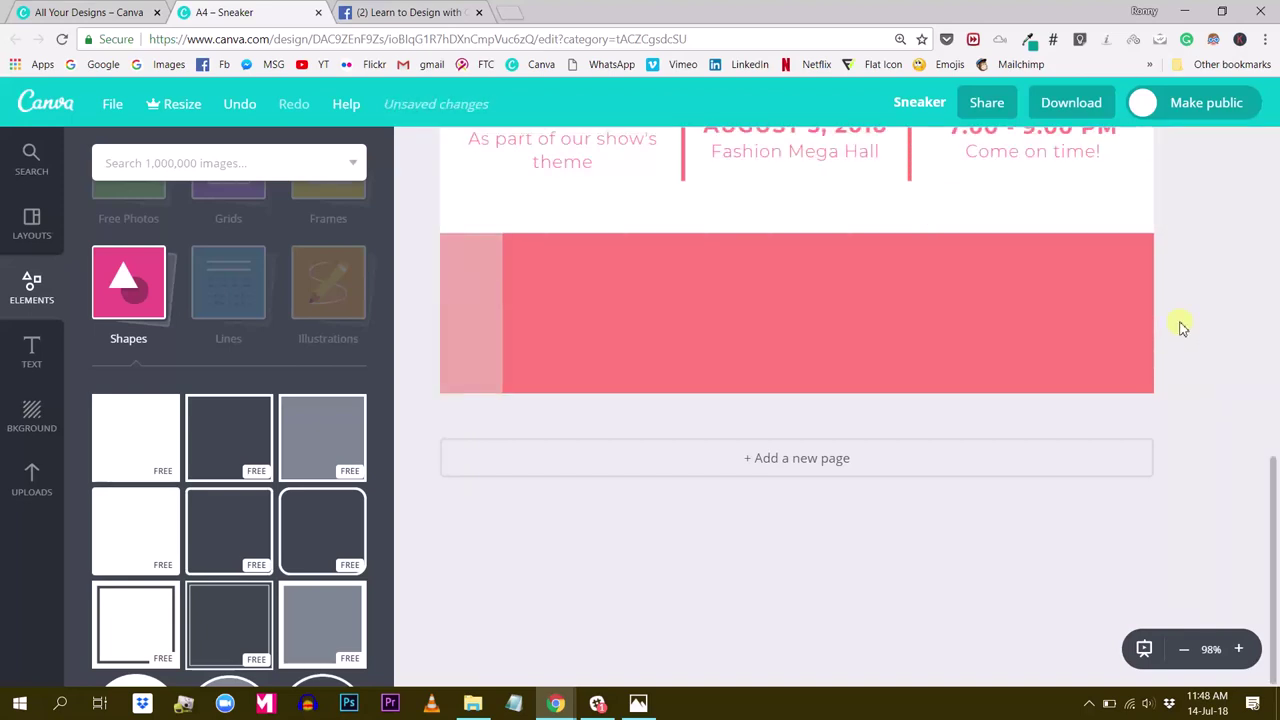
{"action": "left_click", "coordinate": [486, 309]}
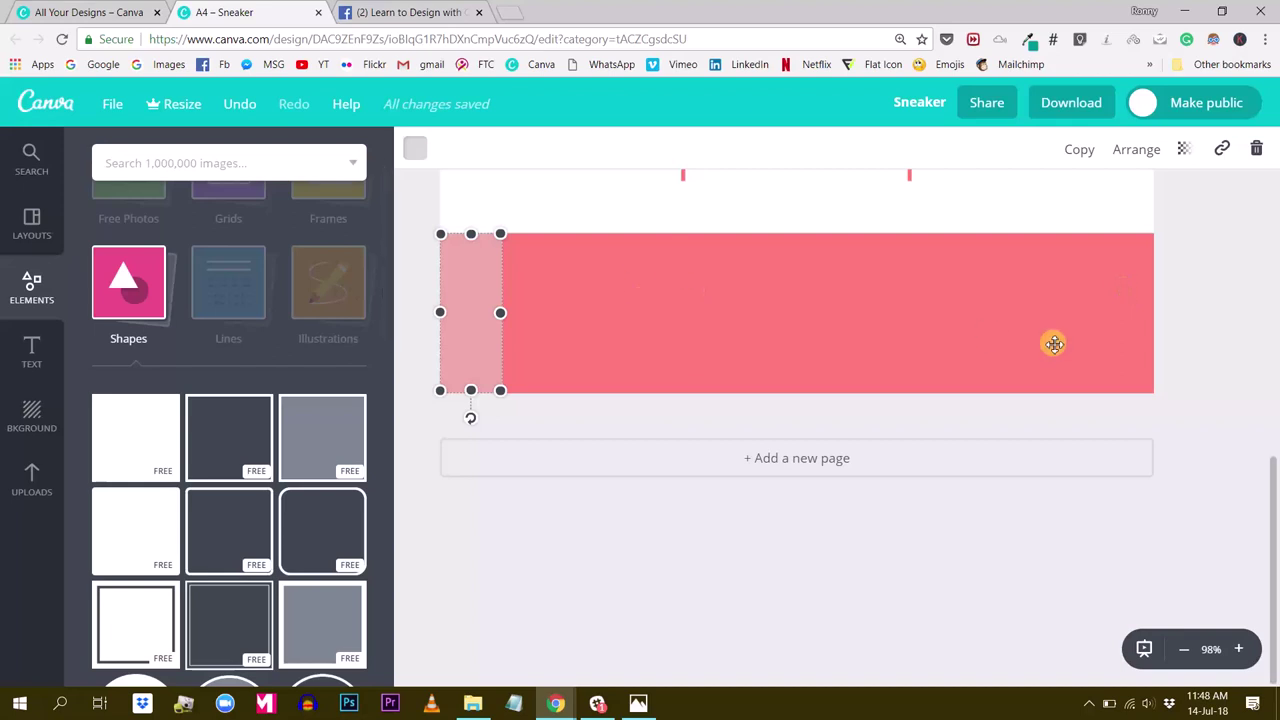
{"action": "left_click", "coordinate": [1223, 320]}
{"action": "left_click", "coordinate": [469, 306]}
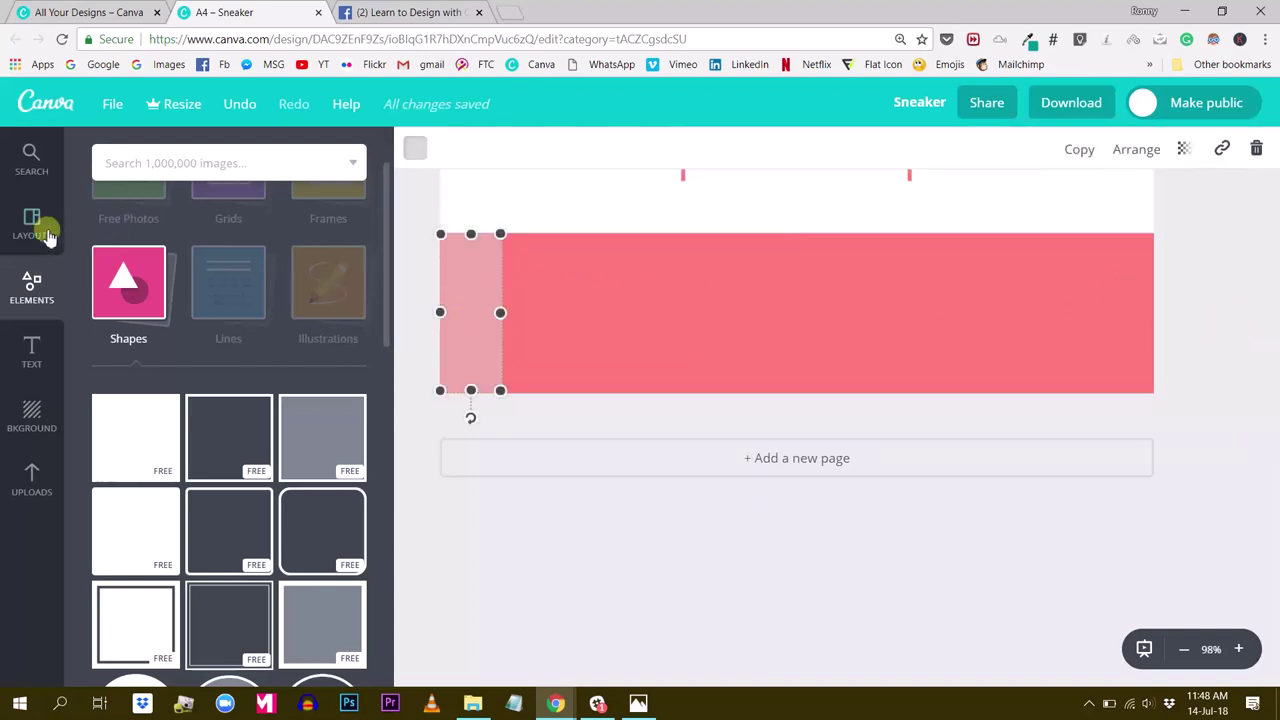
Add a heading over the shoe containing the flyer's phone number and select all its text
{"action": "left_click", "coordinate": [30, 350]}
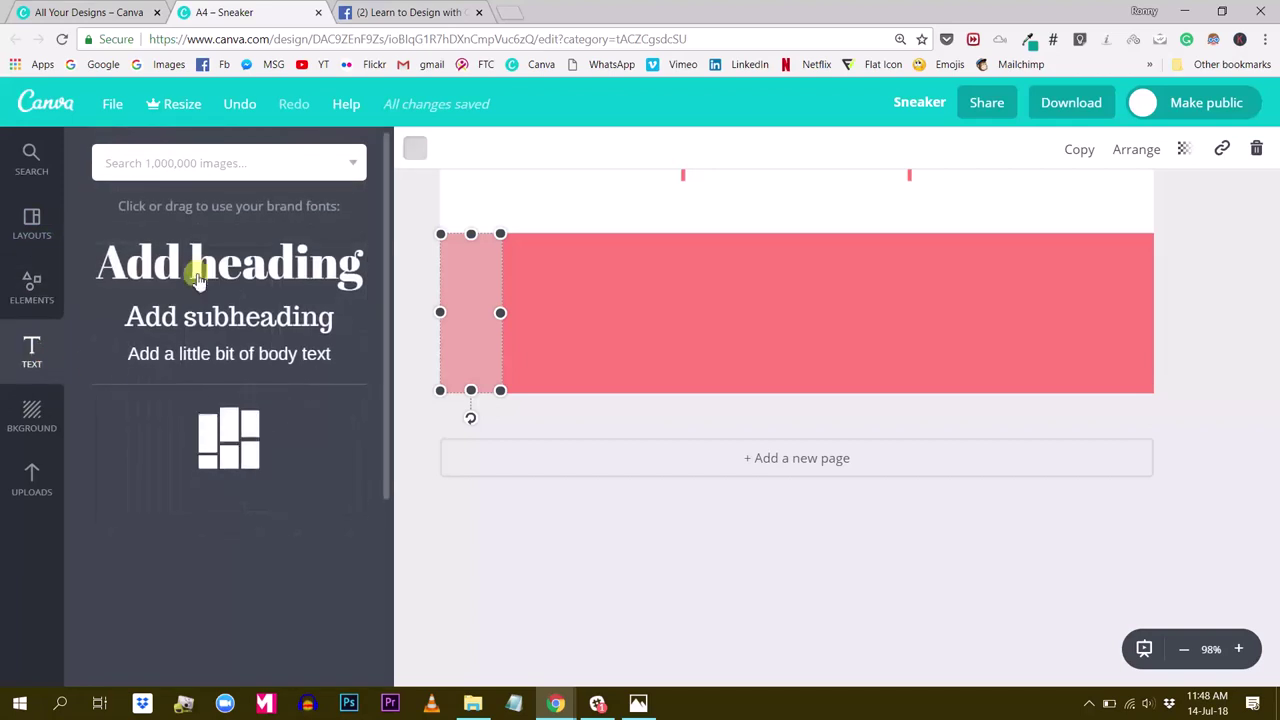
{"action": "left_click", "coordinate": [194, 263]}
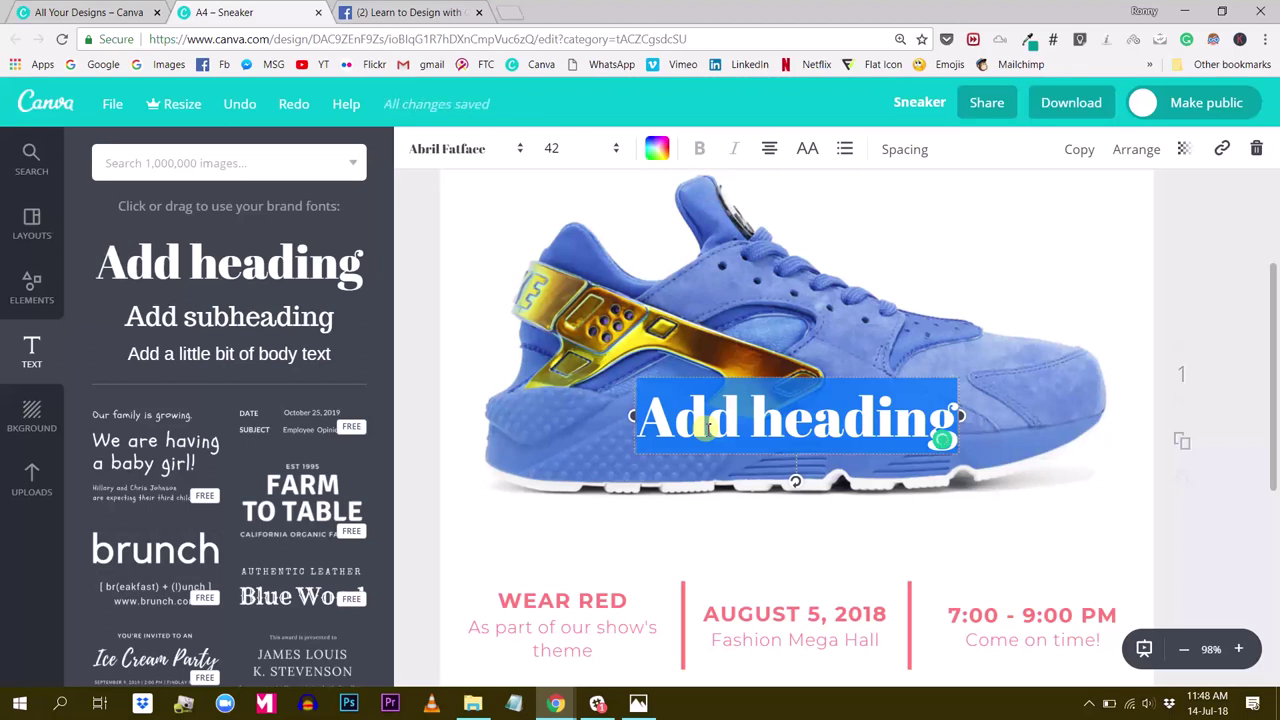
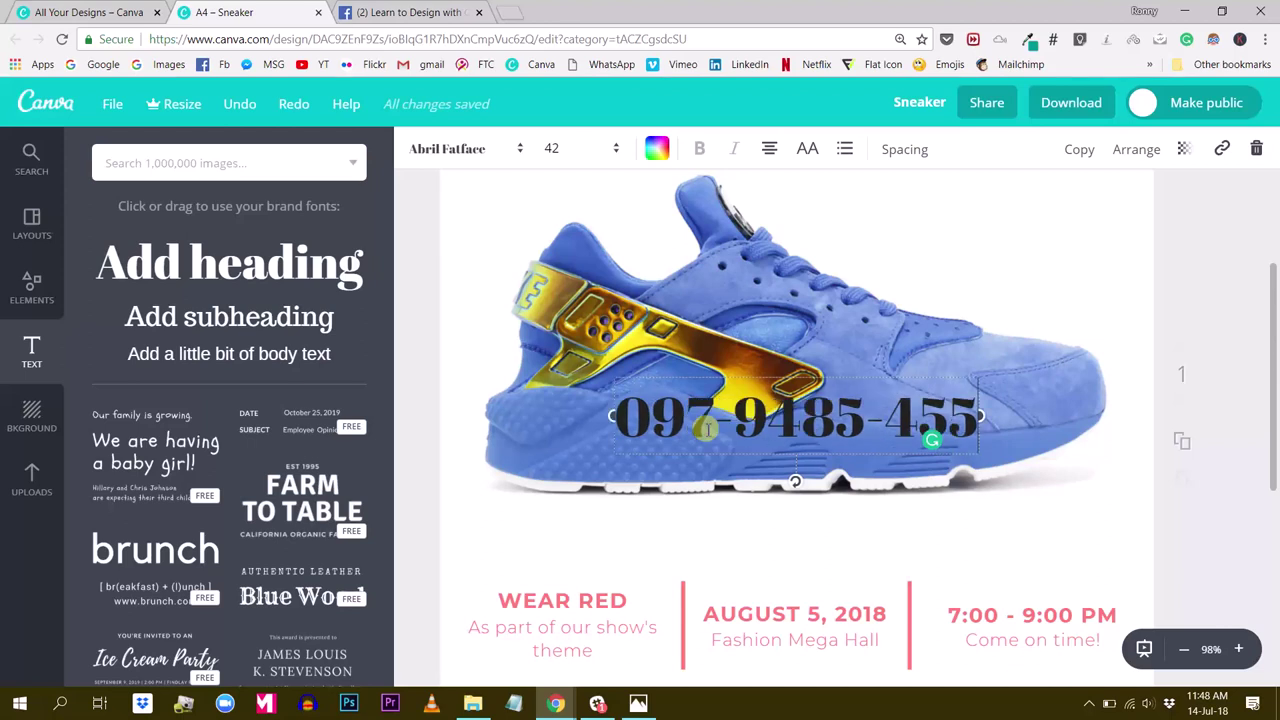
{"action": "key", "text": "ctrl+a"}
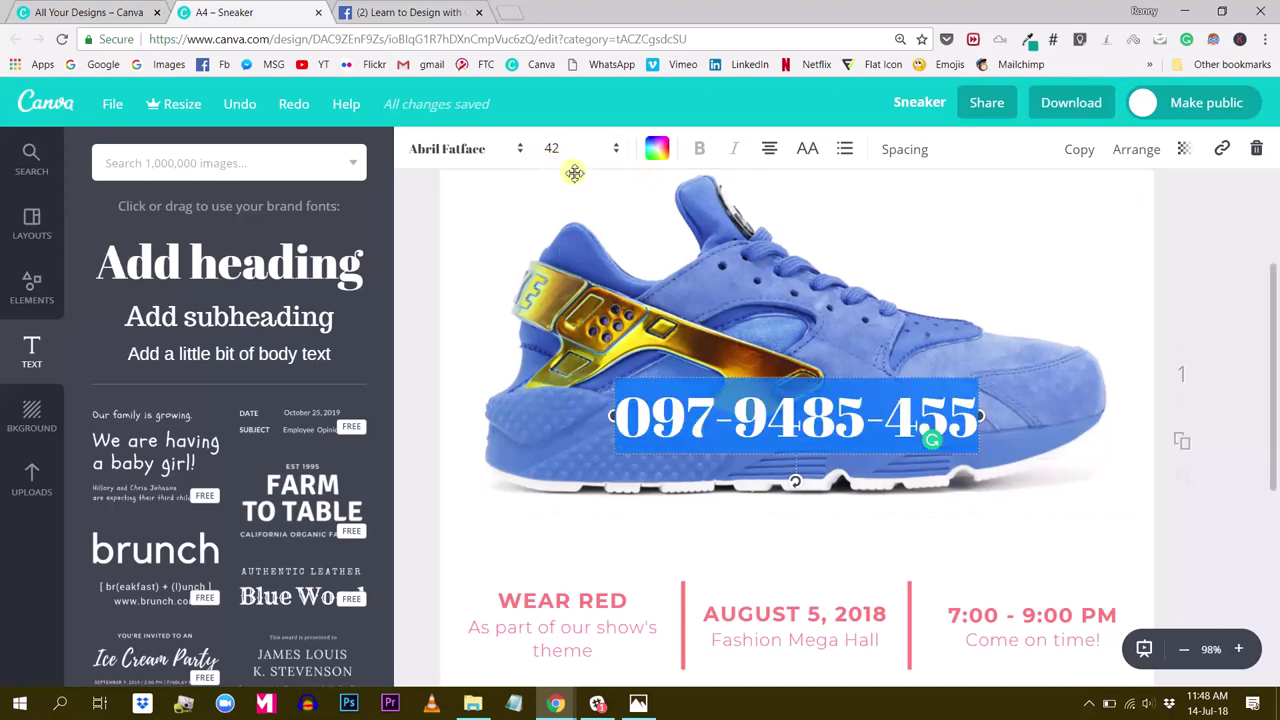
{"action": "left_click", "coordinate": [551, 150]}
Set the phone number to bold Montserrat at font size 21
{"action": "left_click", "coordinate": [558, 299]}
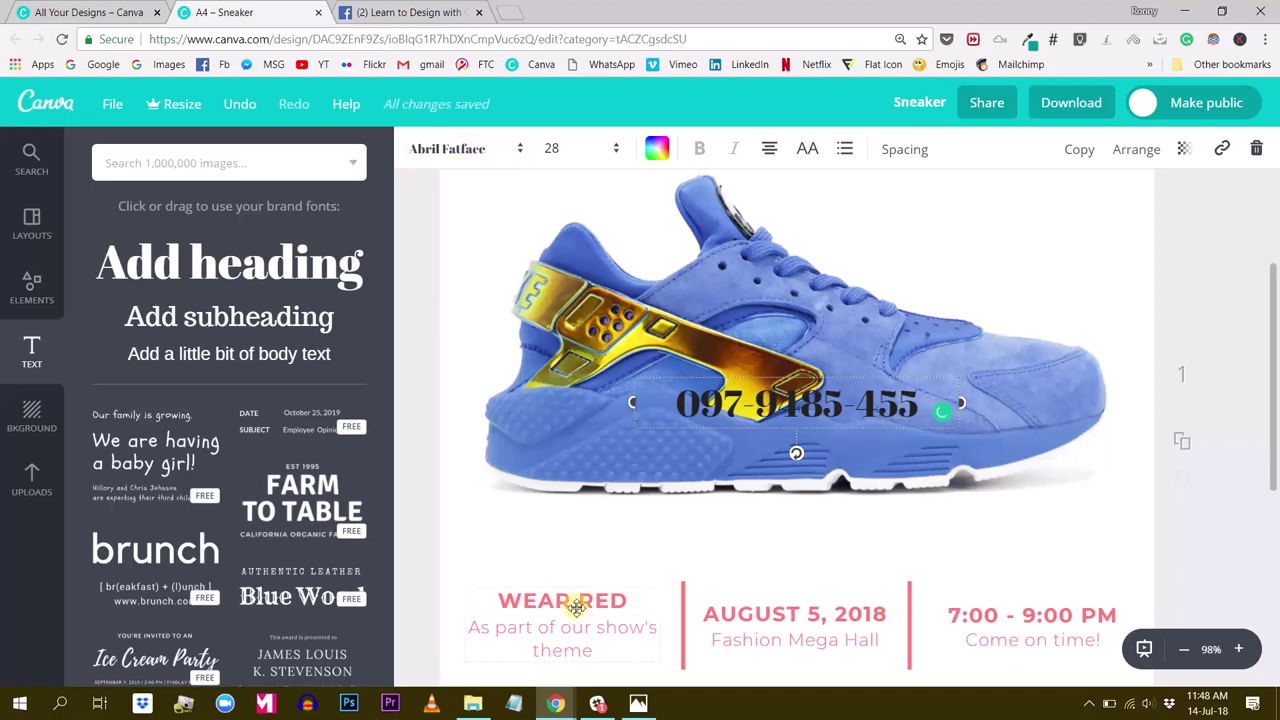
{"action": "left_click", "coordinate": [450, 150]}
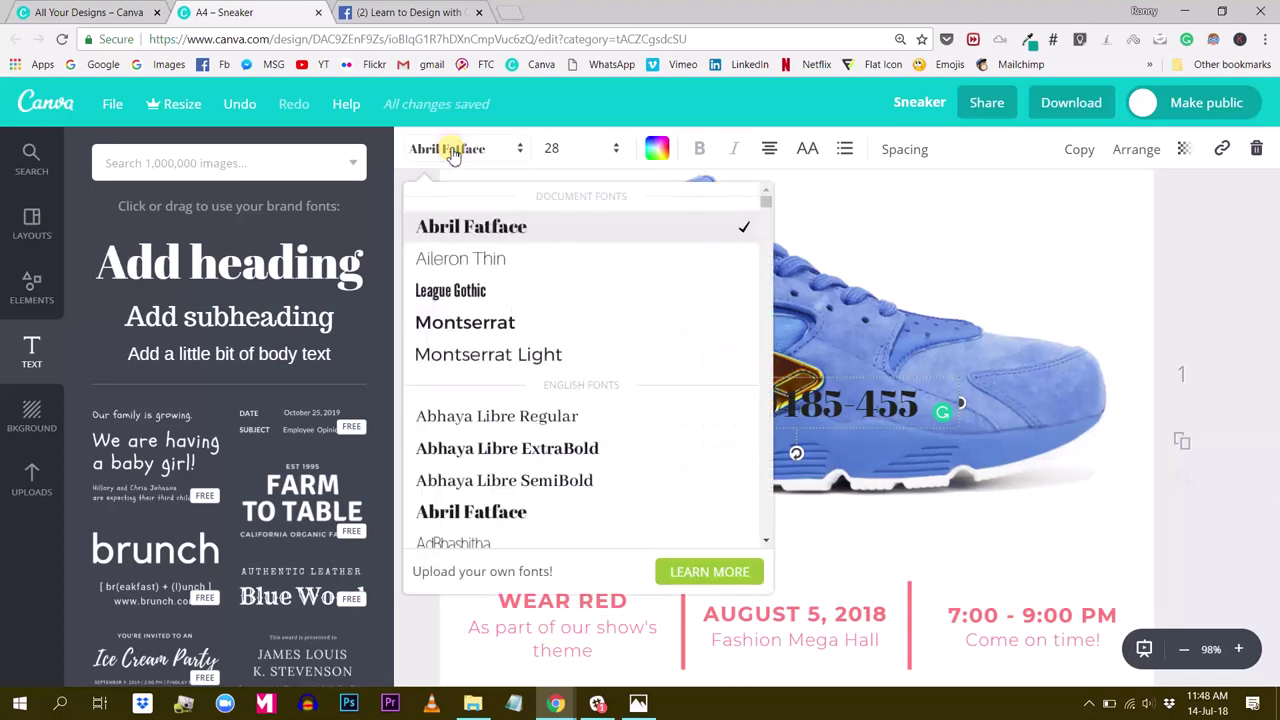
{"action": "left_click", "coordinate": [466, 322]}
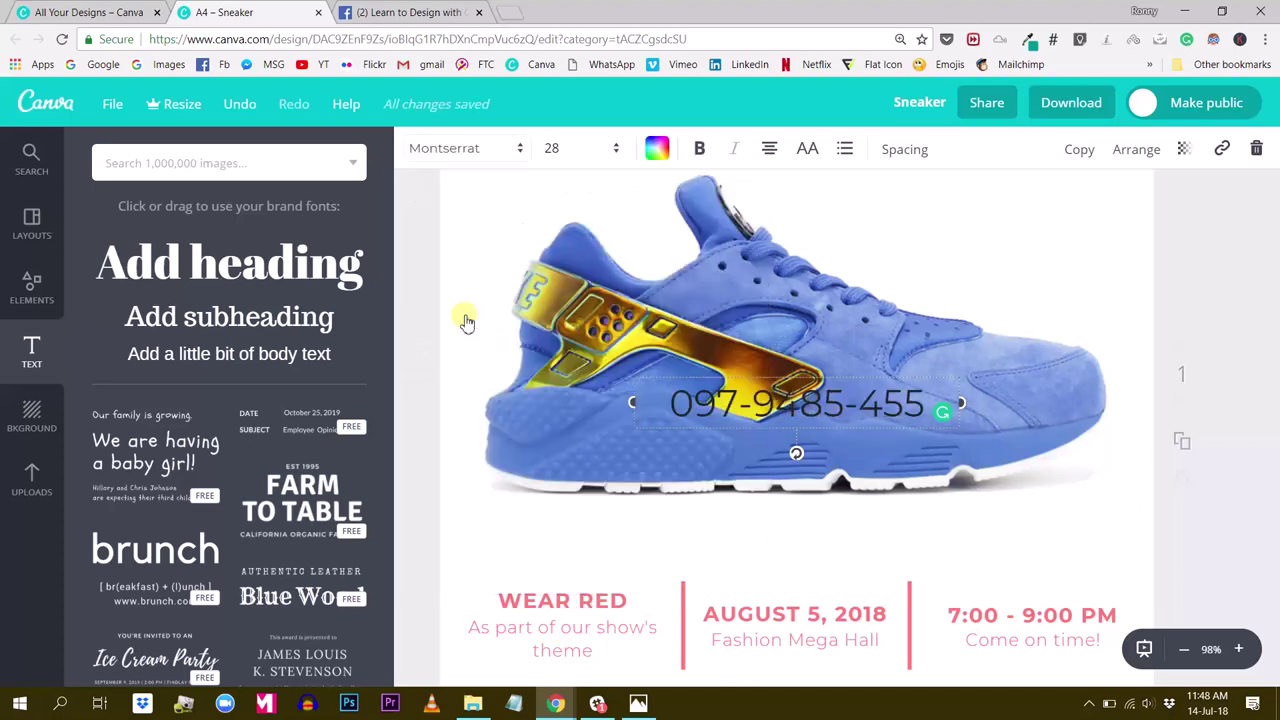
{"action": "left_click", "coordinate": [551, 150]}
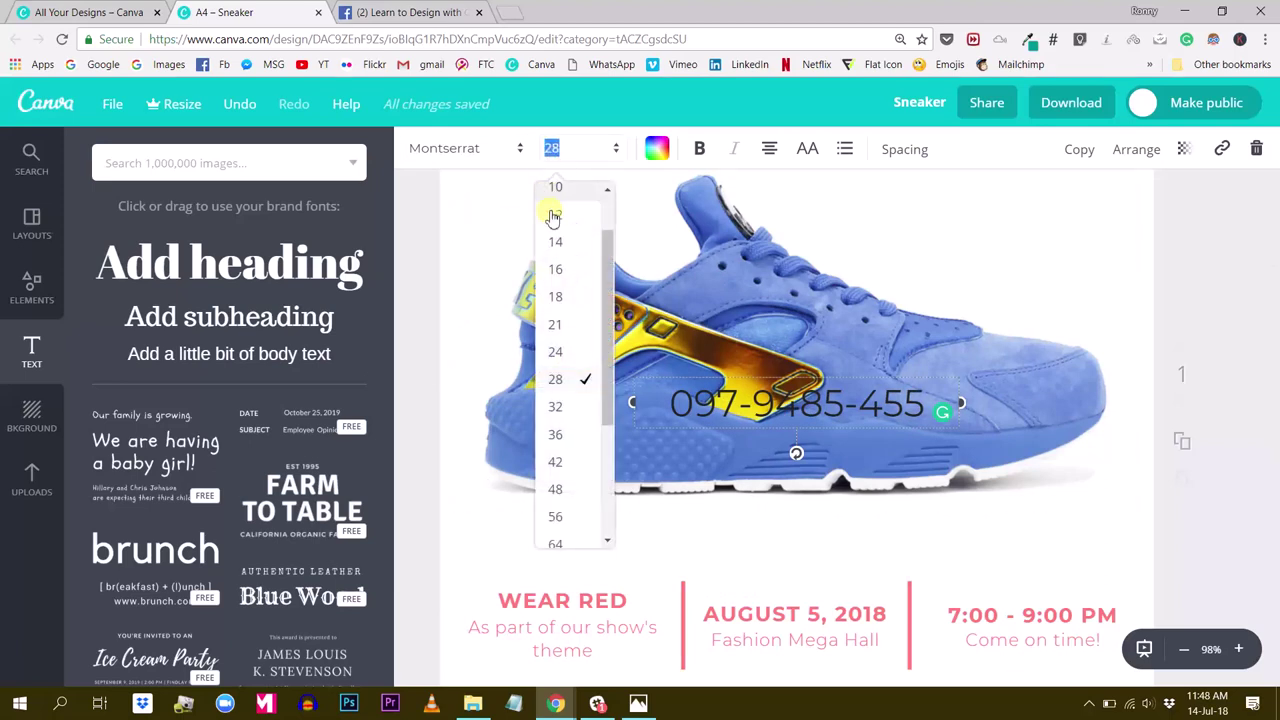
{"action": "left_click", "coordinate": [556, 330]}
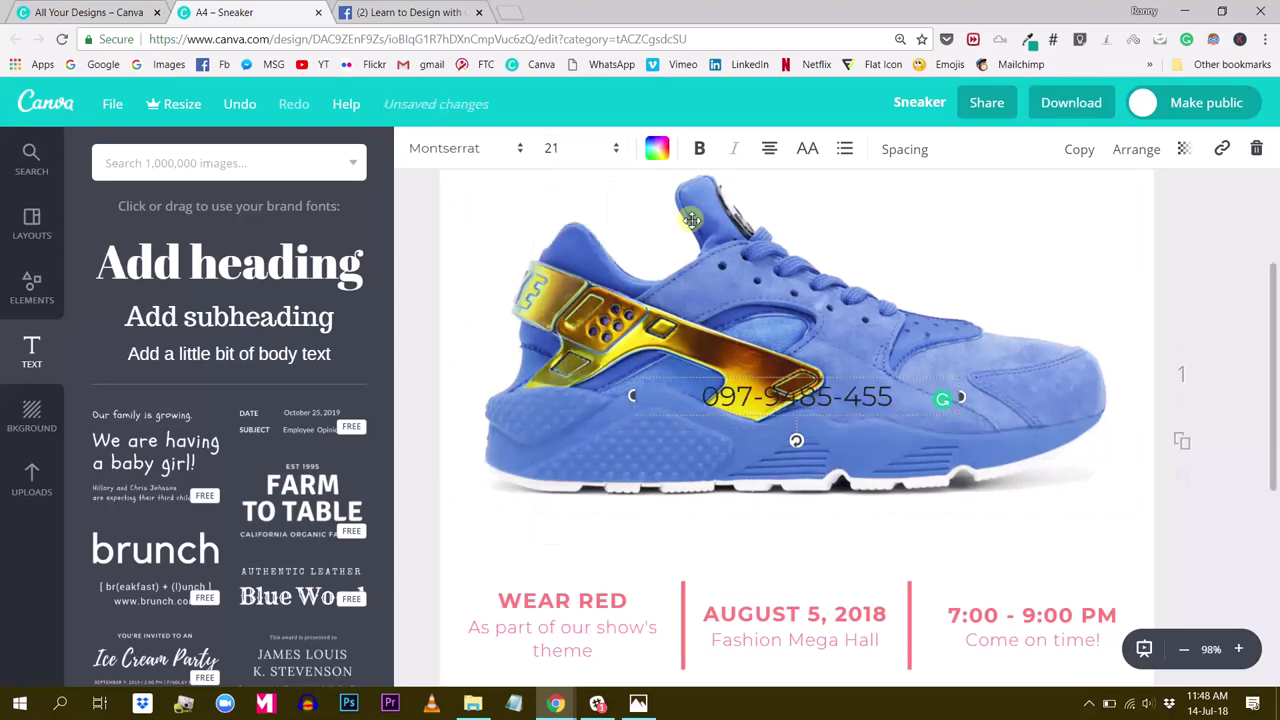
{"action": "left_click", "coordinate": [703, 148]}
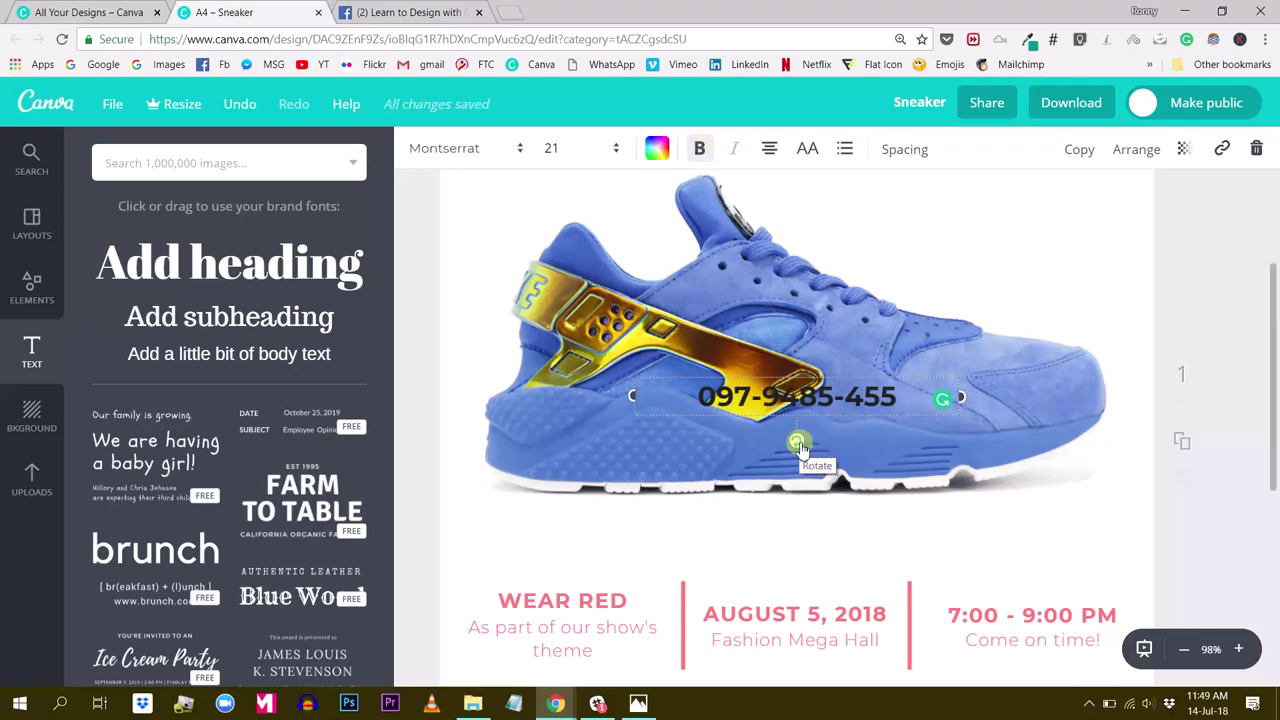
Rotate the phone number 90° to vertical and move it onto the pink band's left strip
{"action": "left_click_drag", "start_coordinate": [798, 444], "coordinate": [849, 397]}
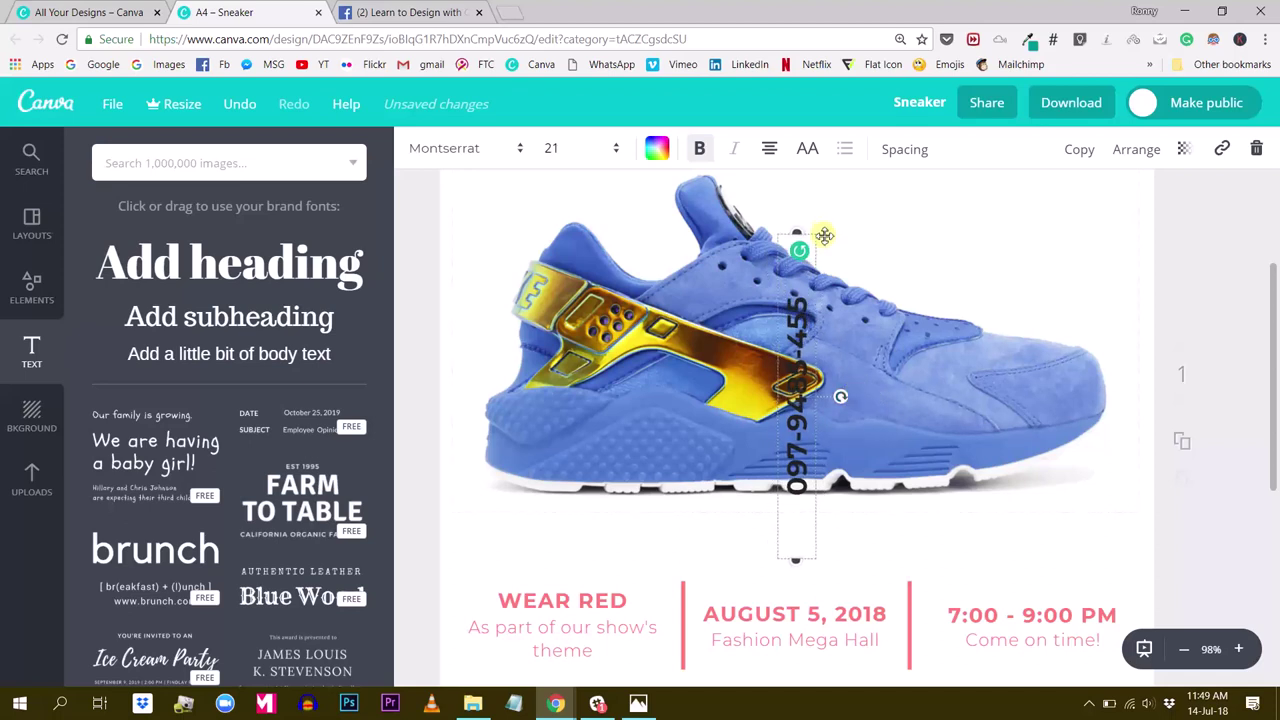
{"action": "left_click_drag", "start_coordinate": [799, 236], "coordinate": [797, 352]}
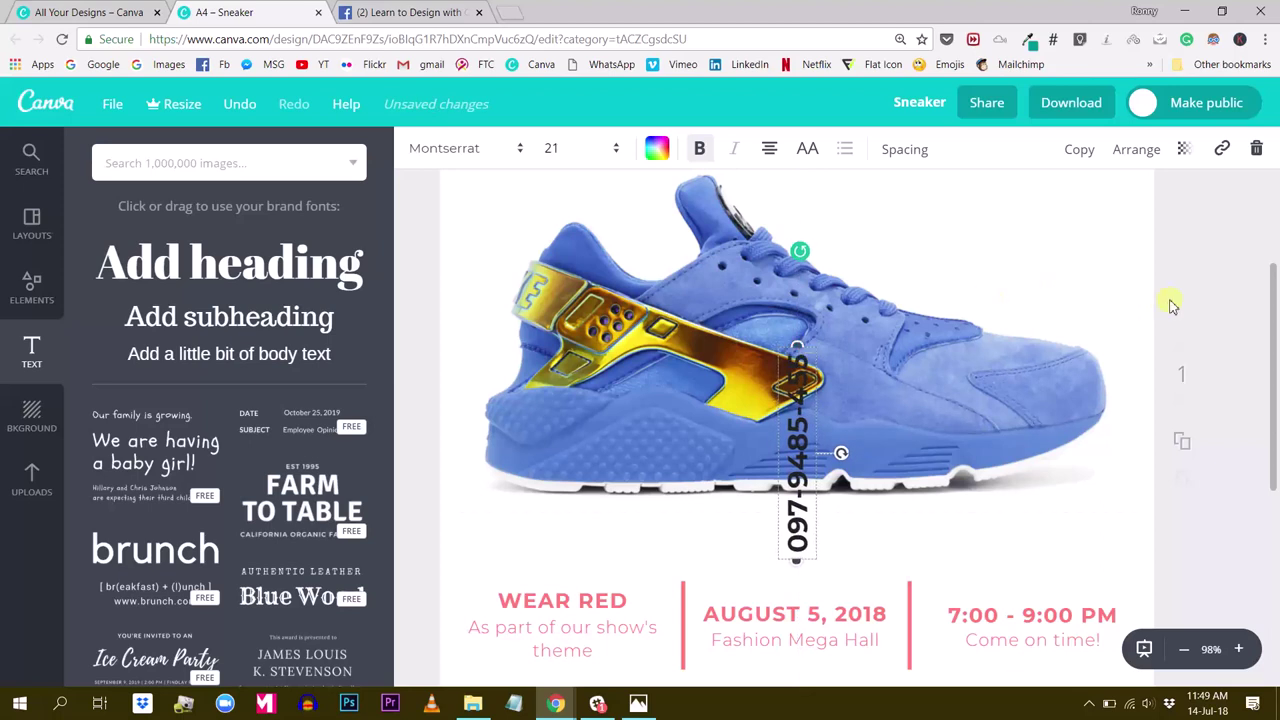
{"action": "scroll", "coordinate": [1173, 305], "scroll_direction": "down", "scroll_amount": 3}
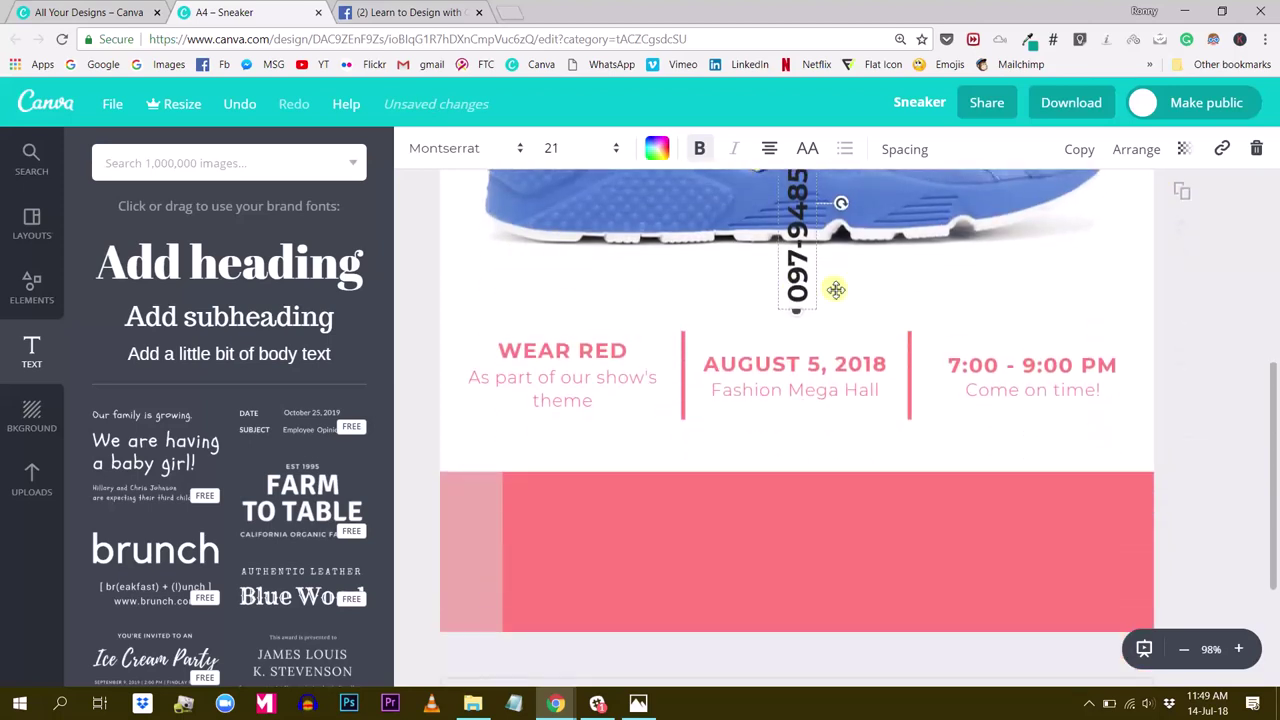
{"action": "left_click_drag", "start_coordinate": [800, 285], "coordinate": [474, 600]}
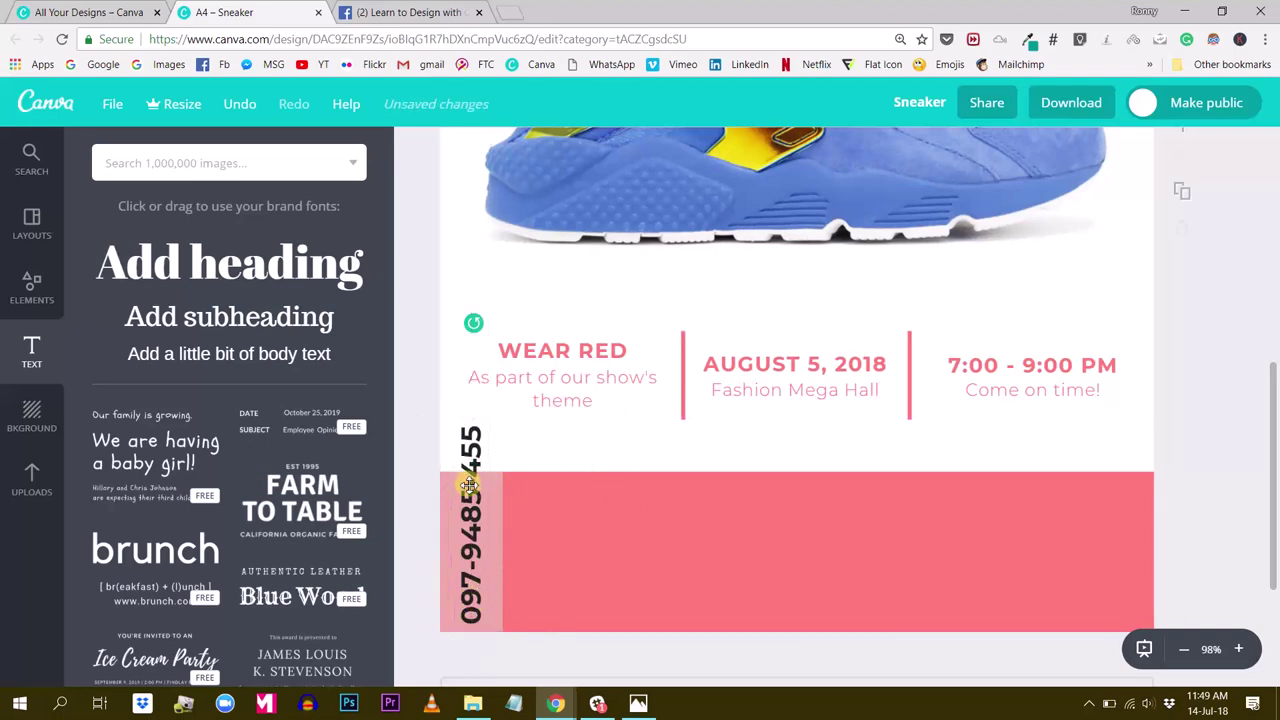
Shrink the vertical phone number to size 14 and fit its box within the strip
{"action": "left_click", "coordinate": [468, 487]}
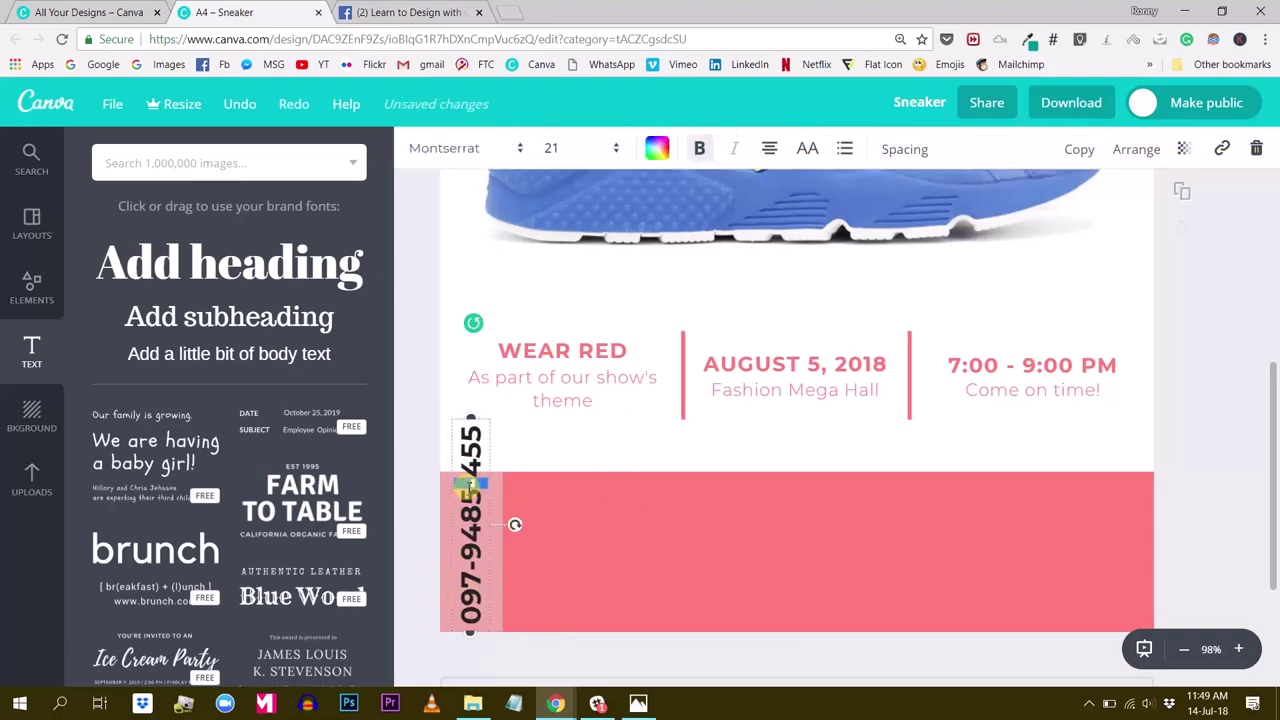
{"action": "left_click", "coordinate": [553, 149]}
{"action": "left_click", "coordinate": [555, 324]}
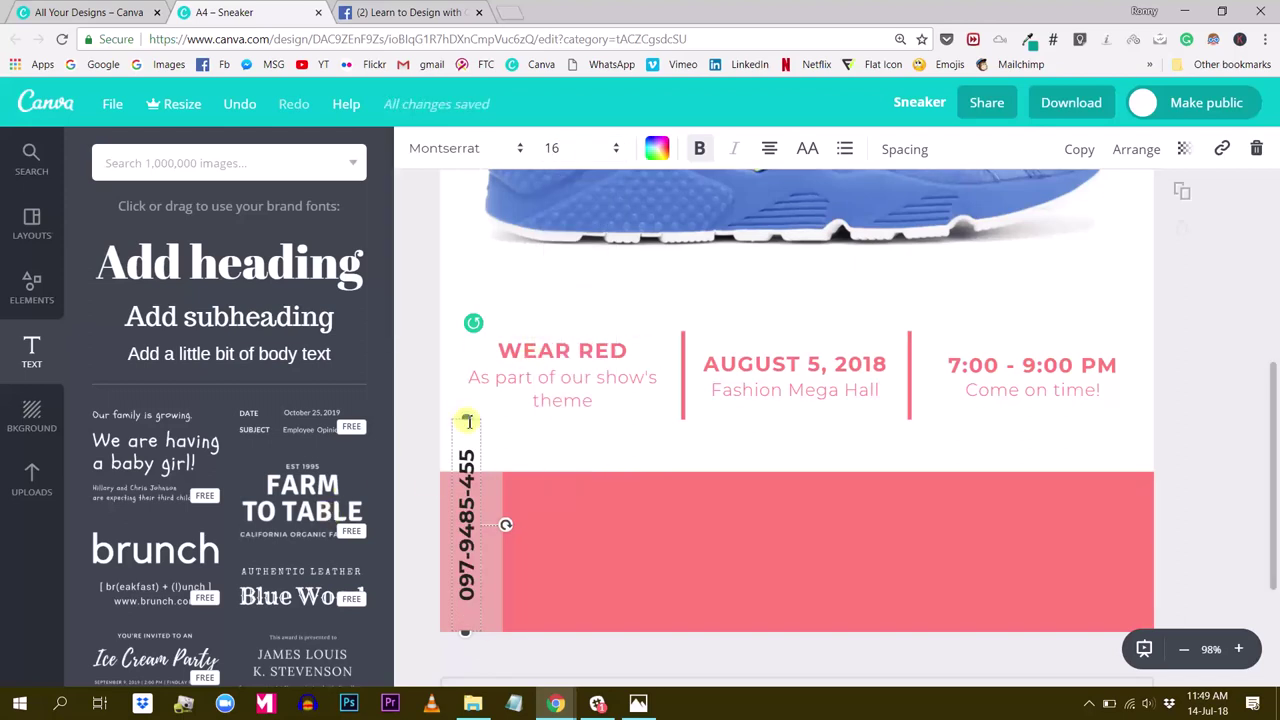
{"action": "left_click_drag", "start_coordinate": [466, 420], "coordinate": [466, 483]}
{"action": "double_click", "coordinate": [467, 515]}
{"action": "left_click", "coordinate": [558, 150]}
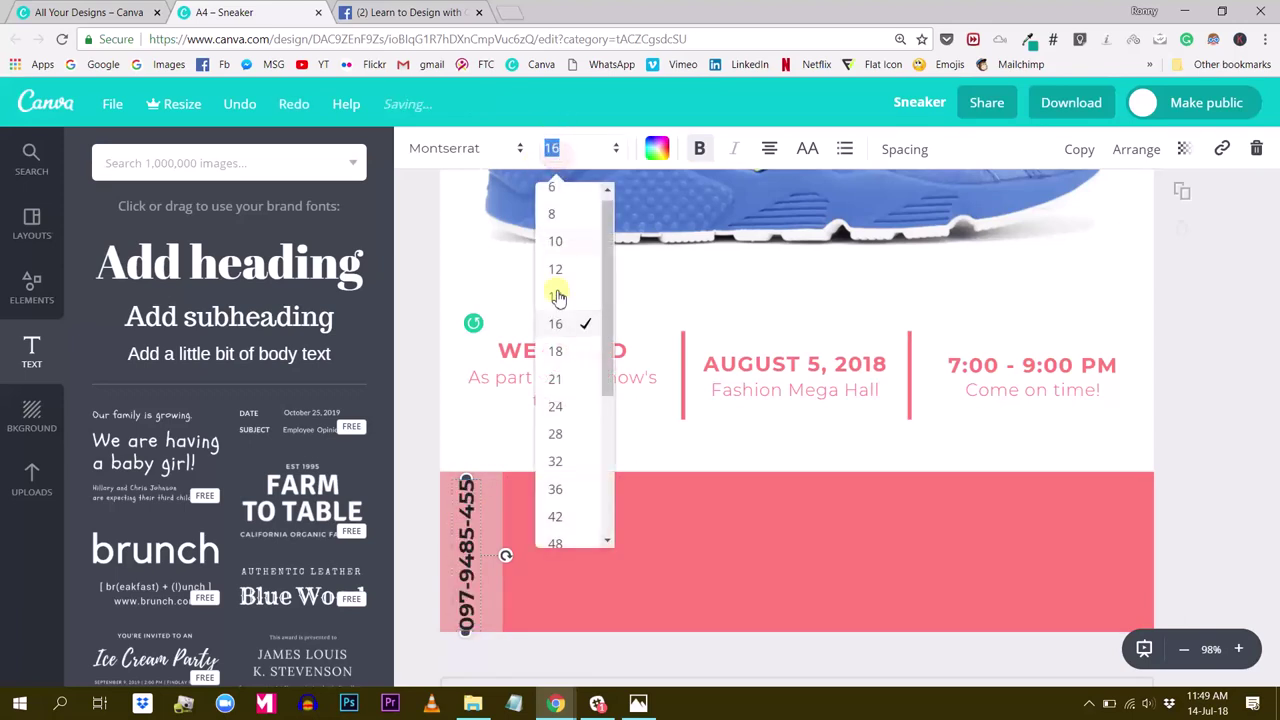
{"action": "left_click", "coordinate": [557, 302]}
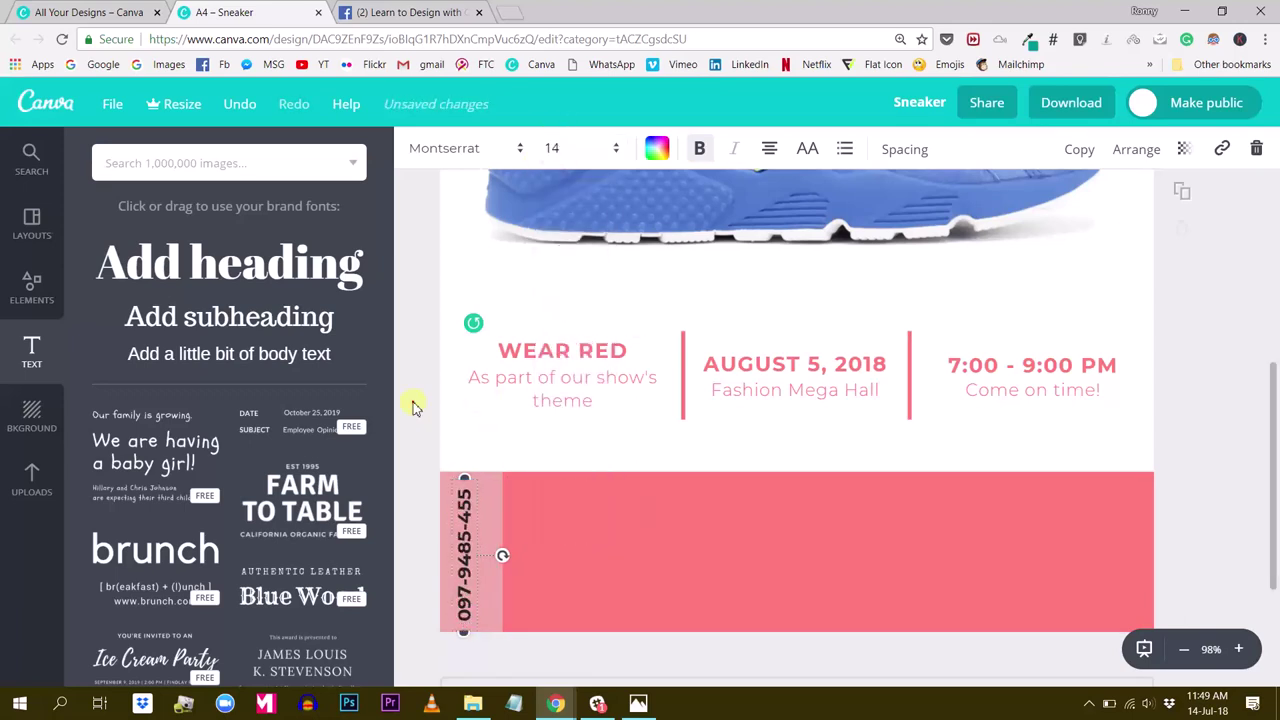
{"action": "left_click_drag", "start_coordinate": [462, 548], "coordinate": [471, 548]}
Group the vertical phone number with its light strip
{"action": "left_click", "coordinate": [430, 528]}
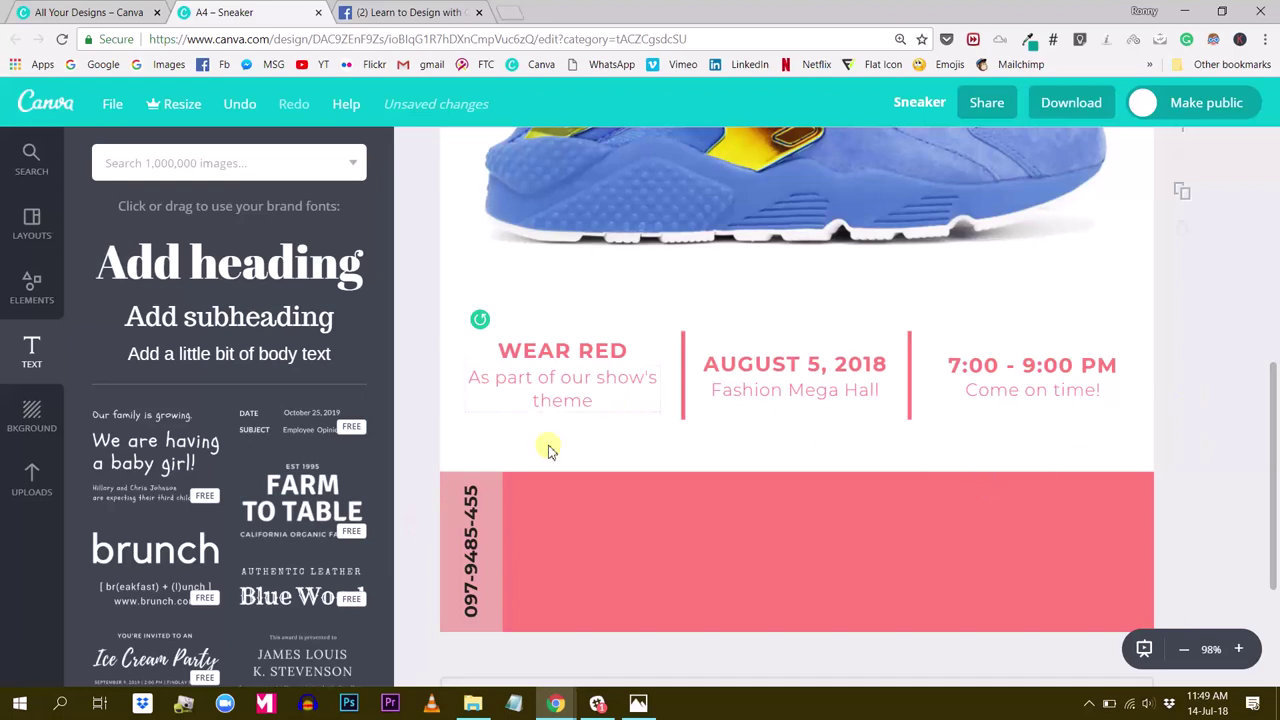
{"action": "left_click_drag", "start_coordinate": [409, 518], "coordinate": [470, 552]}
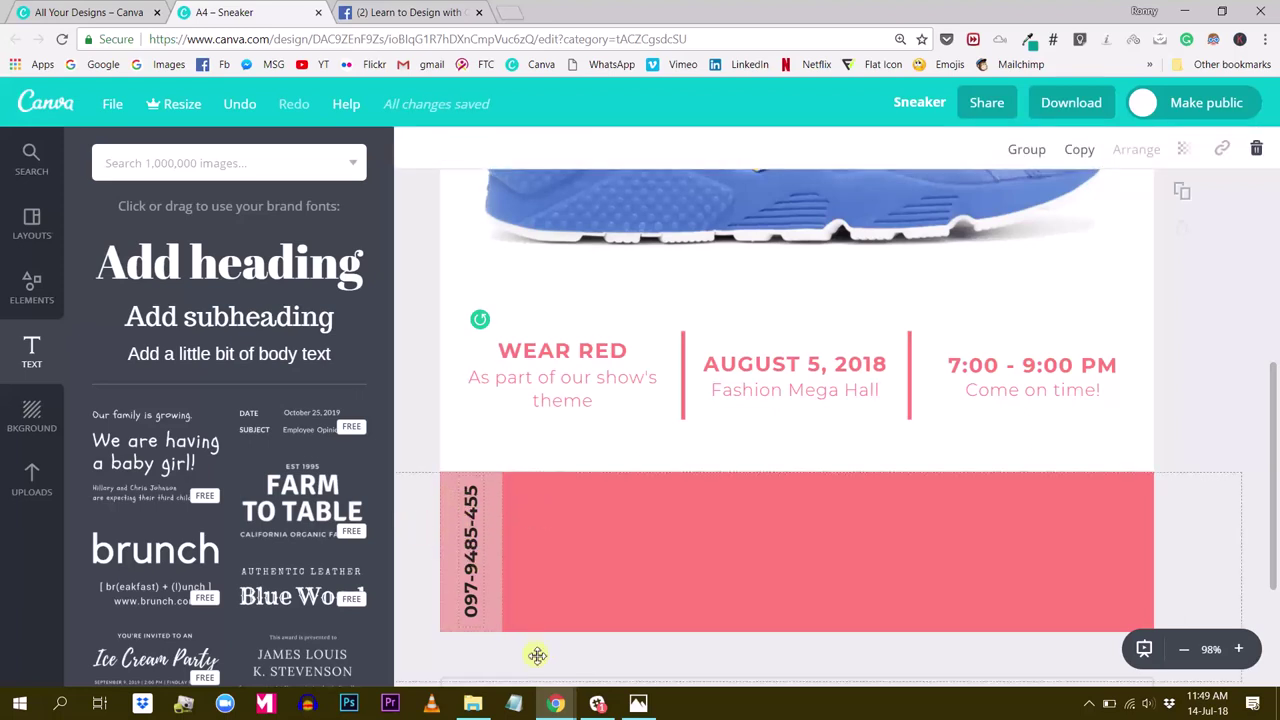
{"action": "left_click", "coordinate": [490, 500]}
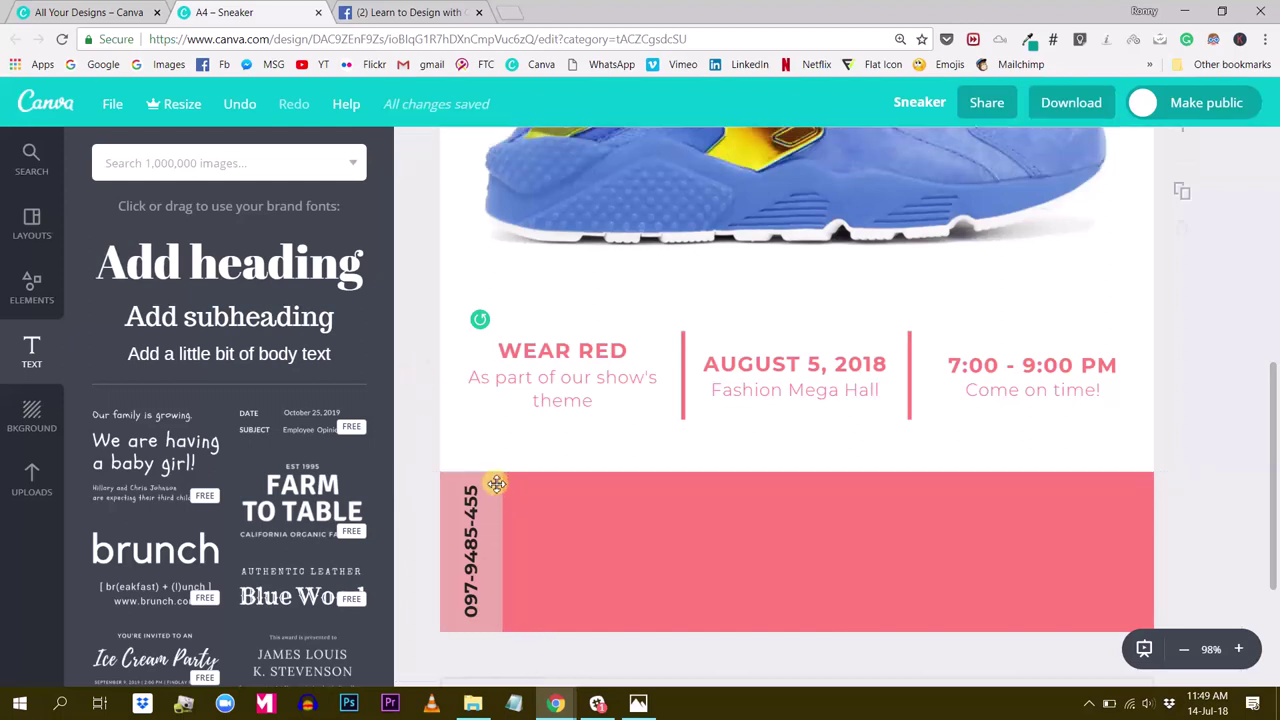
{"action": "left_click", "coordinate": [470, 525], "text": "shift"}
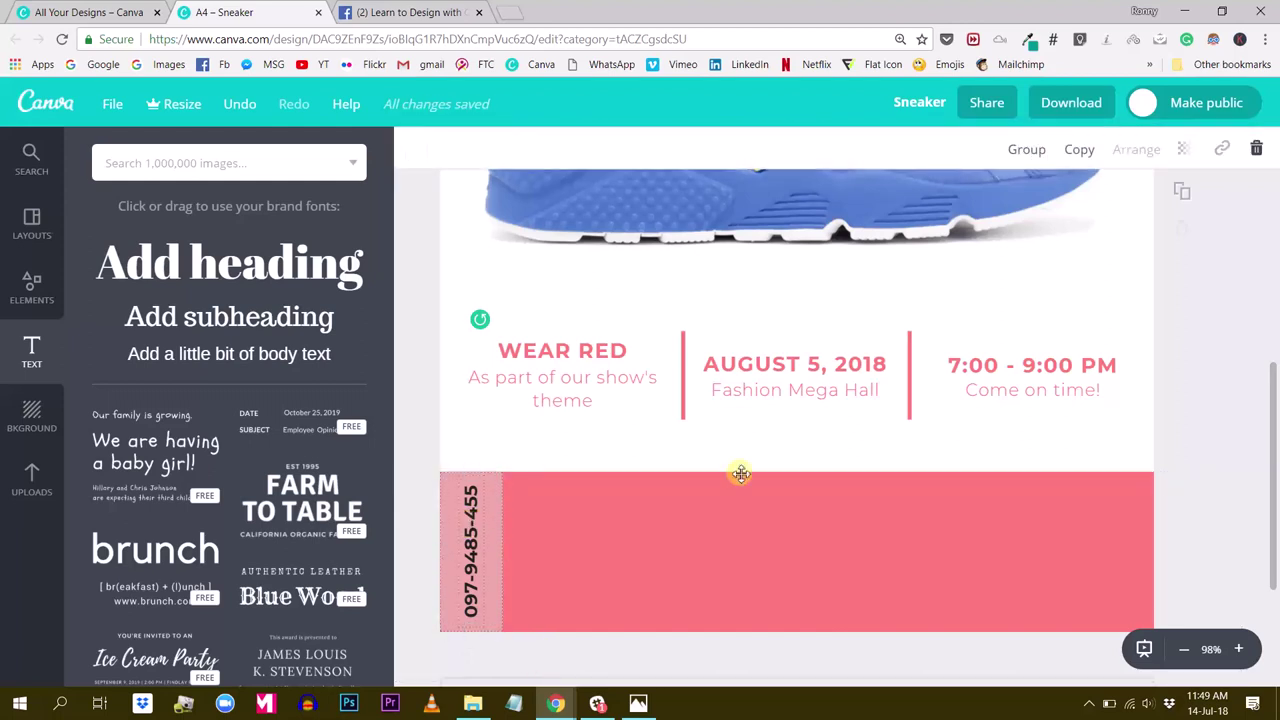
{"action": "left_click", "coordinate": [1030, 150]}
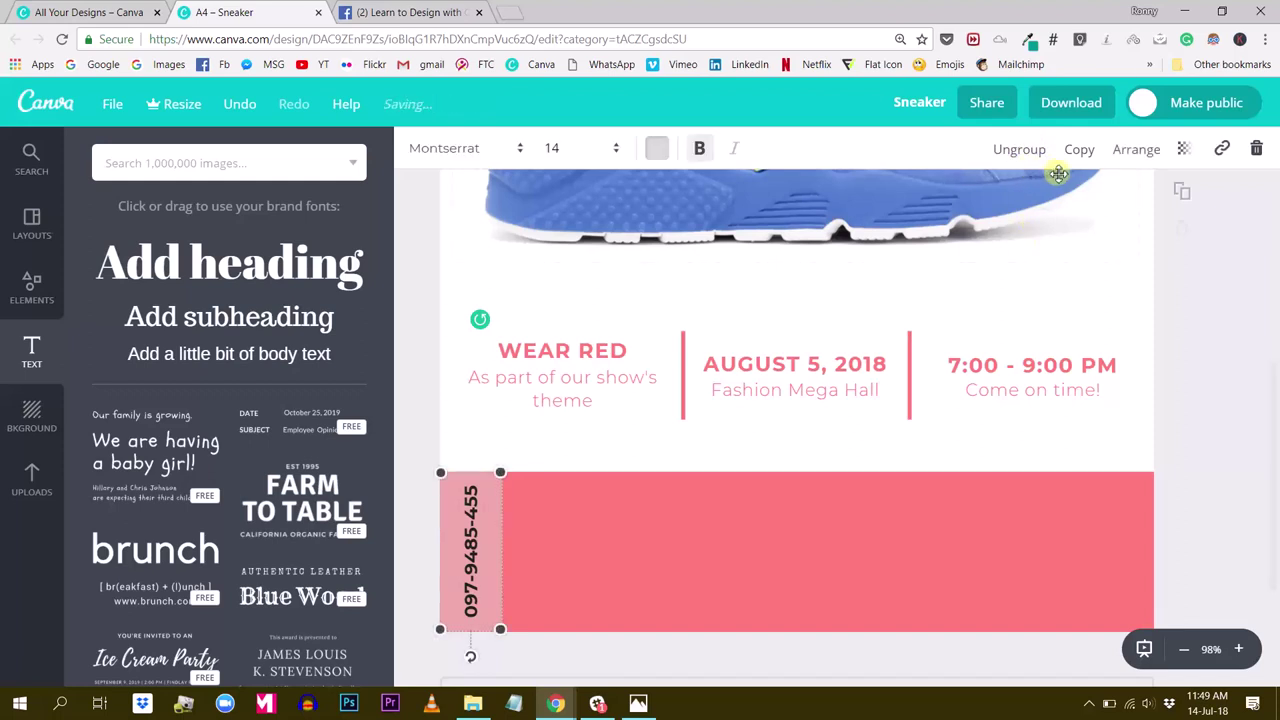
Duplicate the grouped strip and line the copy up right beside the original
{"action": "left_click", "coordinate": [1083, 150]}
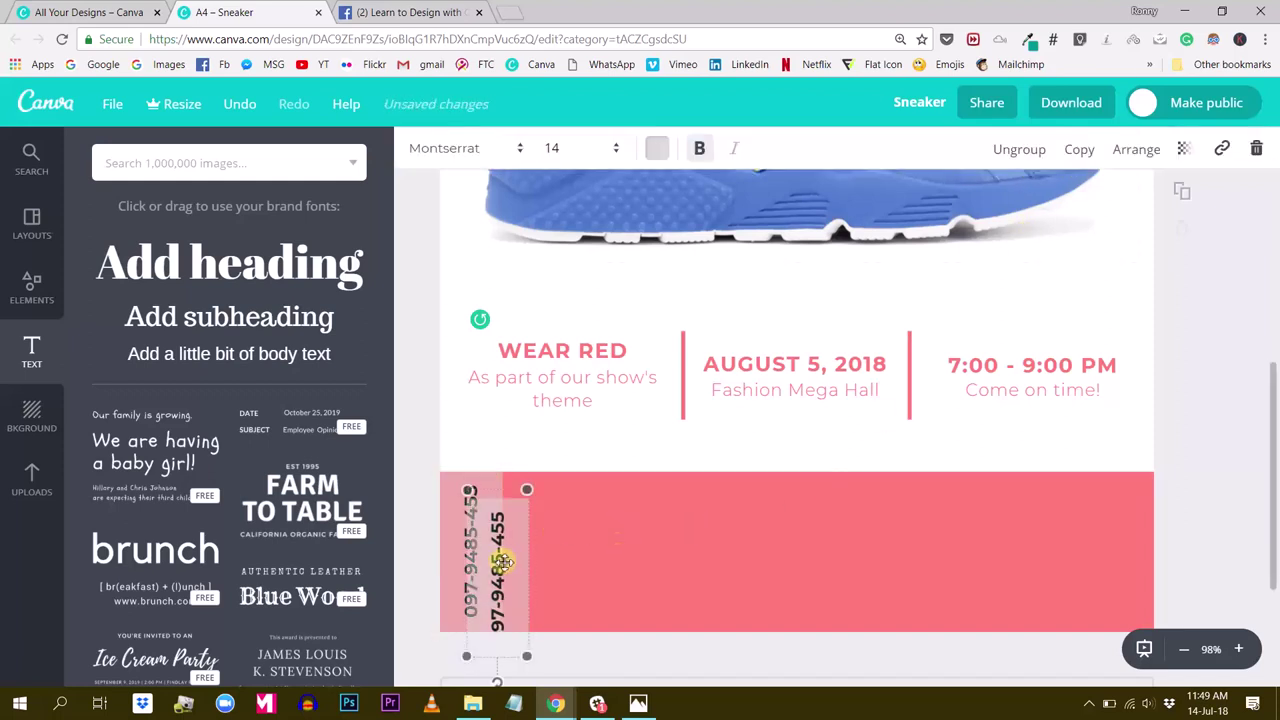
{"action": "left_click_drag", "start_coordinate": [505, 525], "coordinate": [538, 540]}
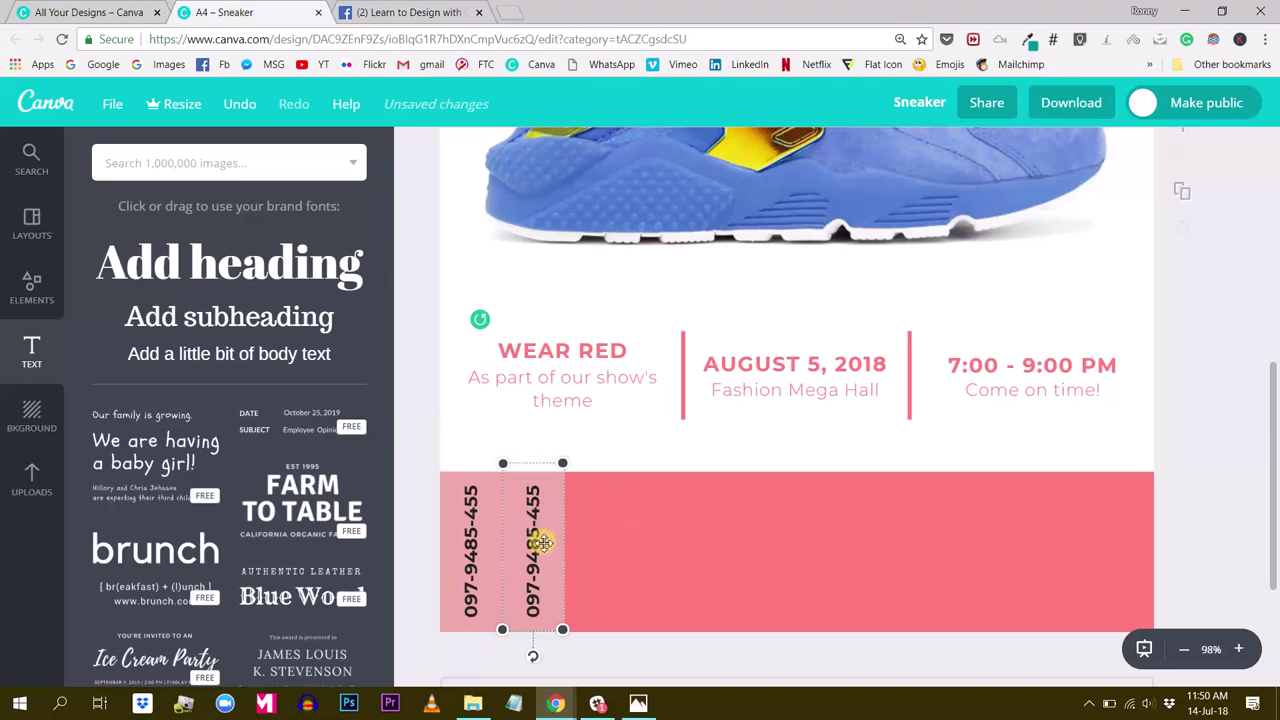
{"action": "left_click", "coordinate": [1268, 387]}
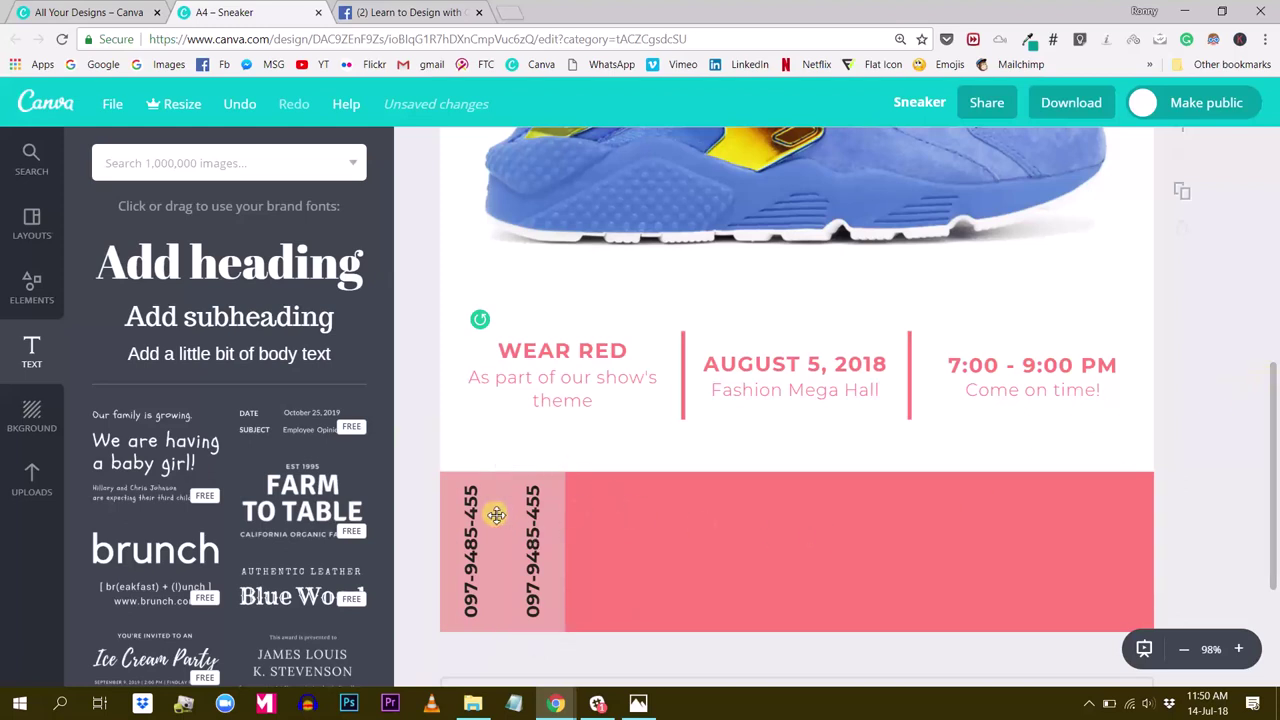
{"action": "left_click_drag", "start_coordinate": [552, 515], "coordinate": [558, 516]}
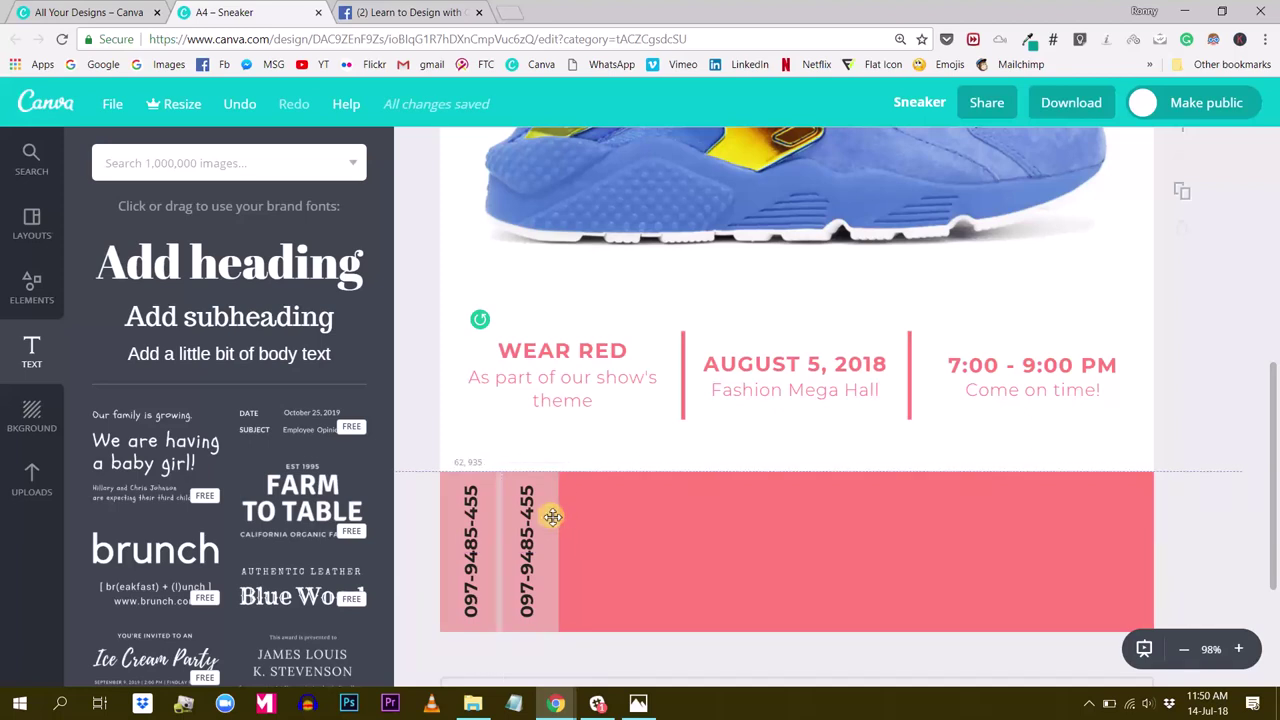
{"action": "left_click_drag", "start_coordinate": [552, 516], "coordinate": [556, 517]}
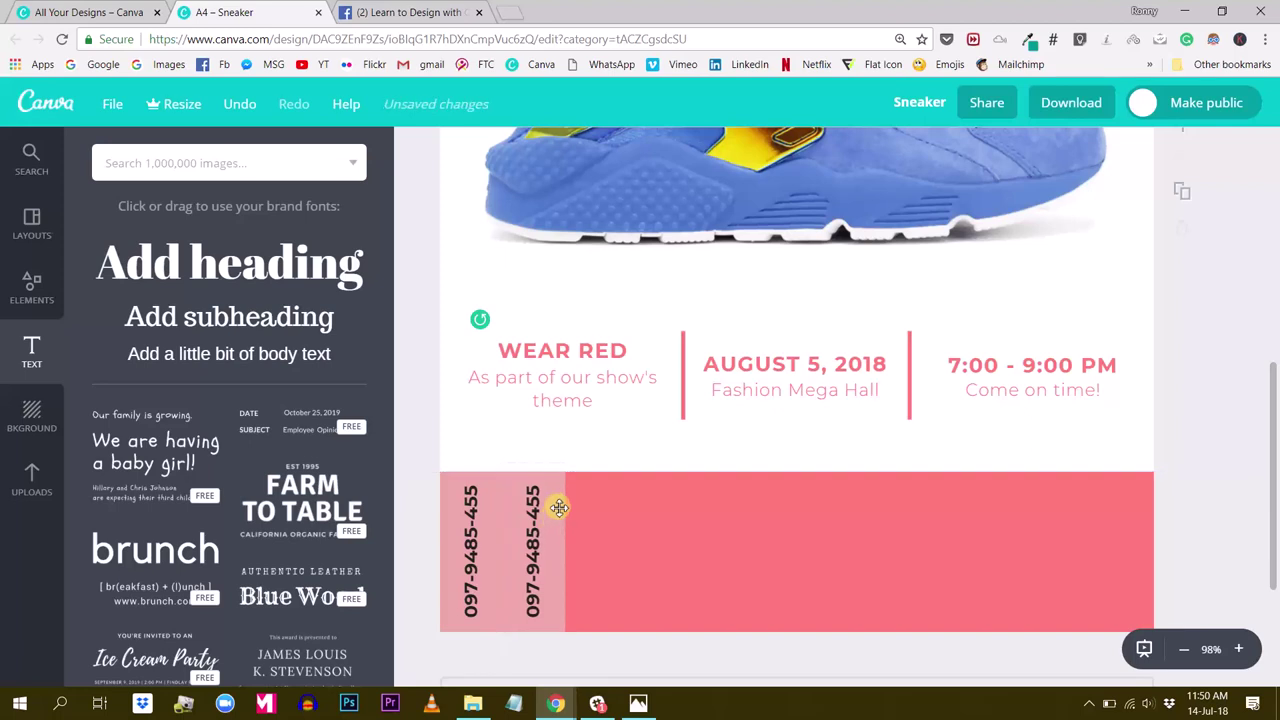
Ungroup the second strip and raise its background shape's transparency to 65
{"action": "left_click", "coordinate": [558, 507]}
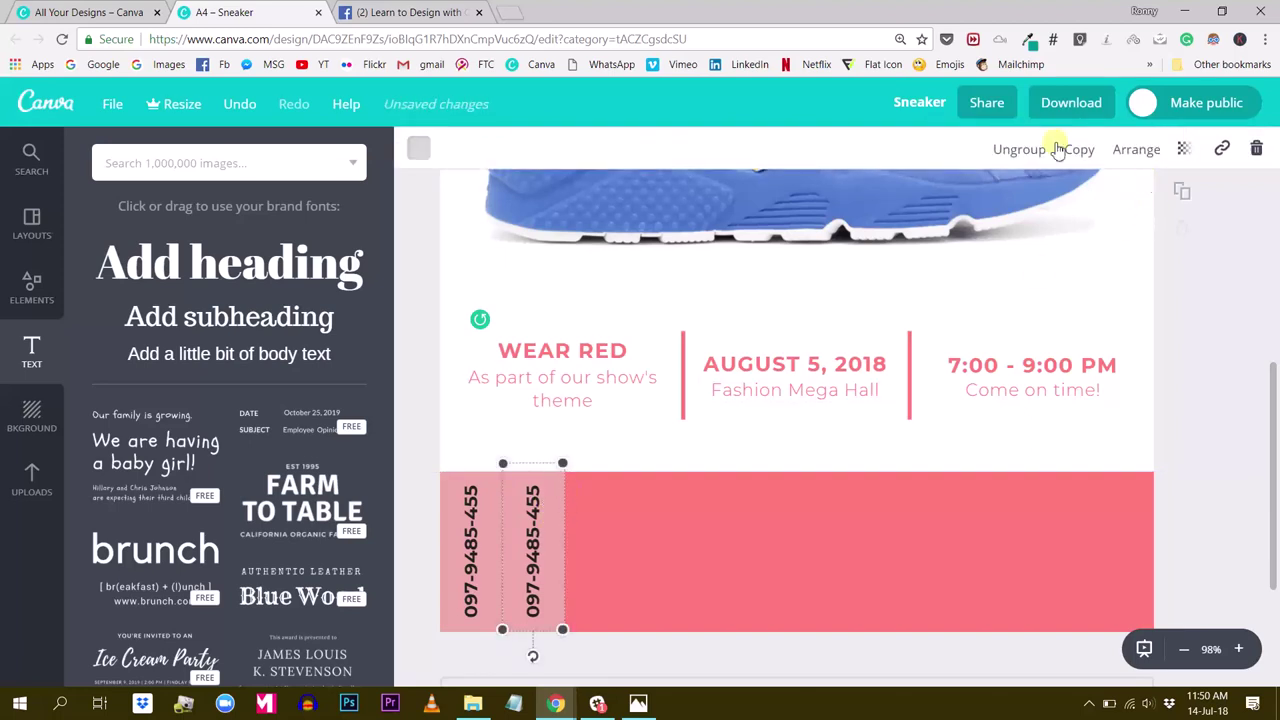
{"action": "left_click", "coordinate": [1020, 150]}
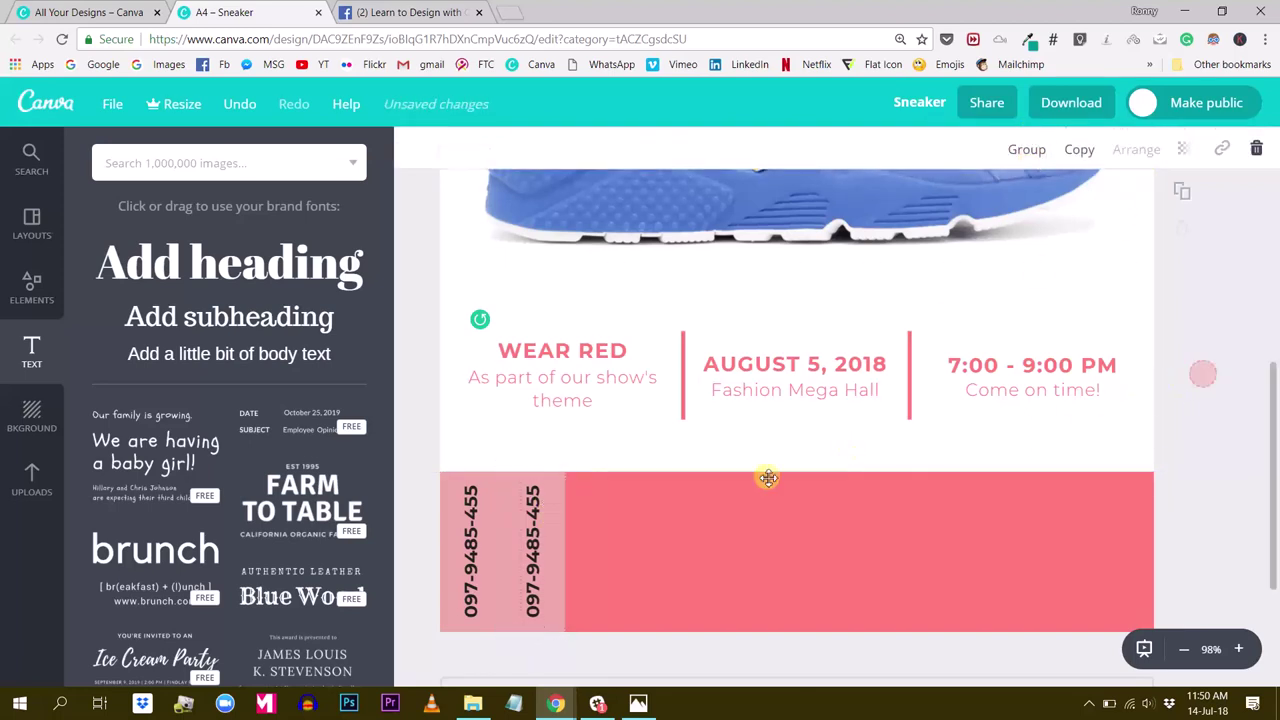
{"action": "left_click", "coordinate": [1185, 390]}
{"action": "left_click", "coordinate": [562, 525]}
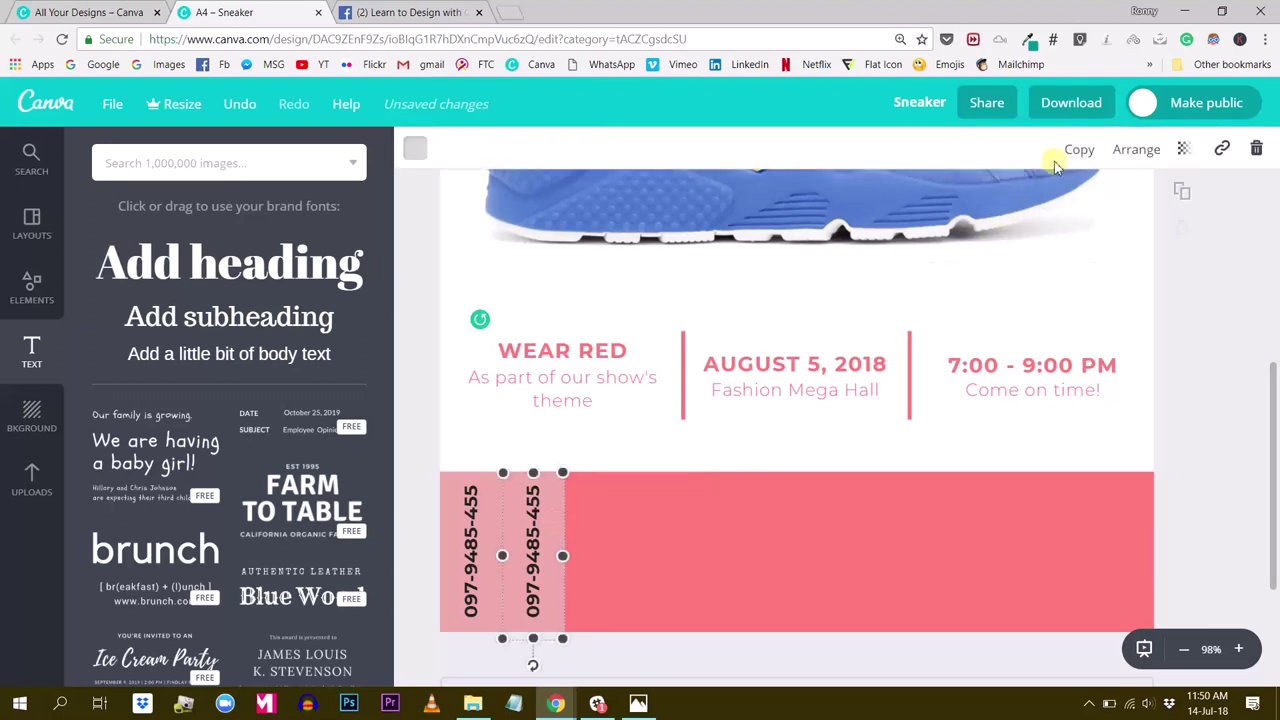
{"action": "left_click", "coordinate": [1183, 149]}
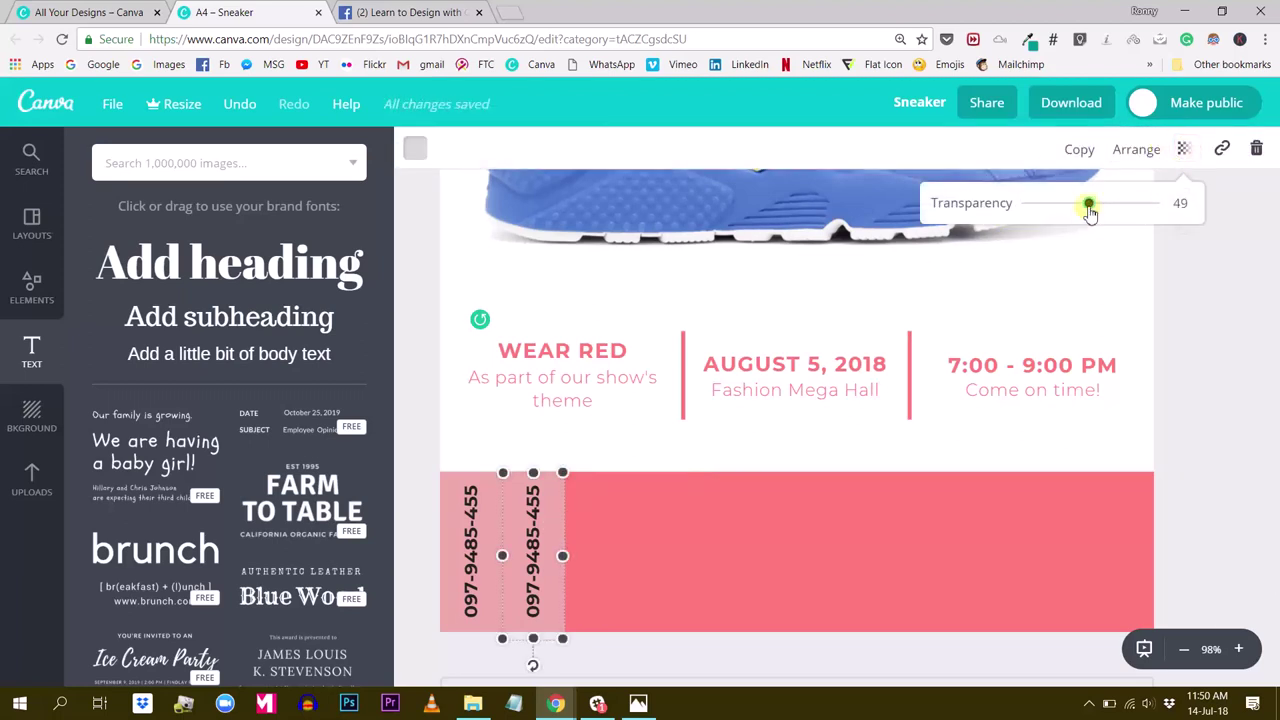
{"action": "left_click_drag", "start_coordinate": [1099, 212], "coordinate": [1108, 213]}
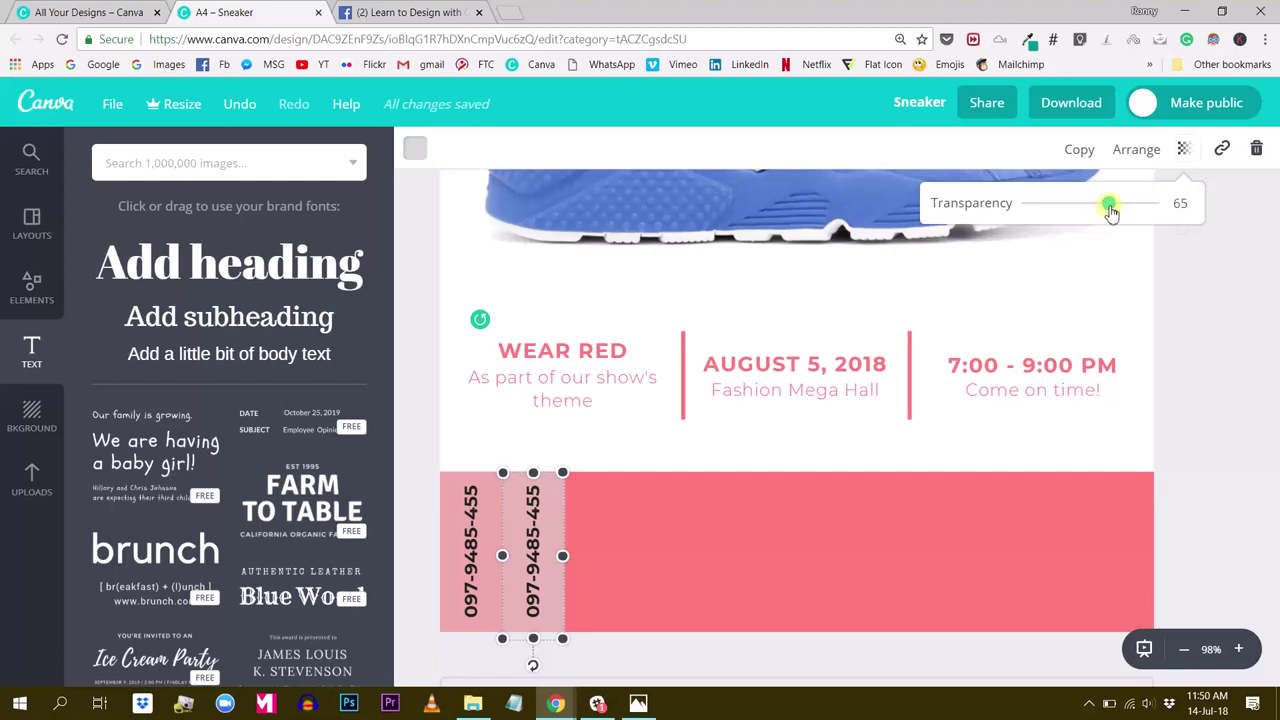
{"action": "left_click", "coordinate": [1214, 320]}
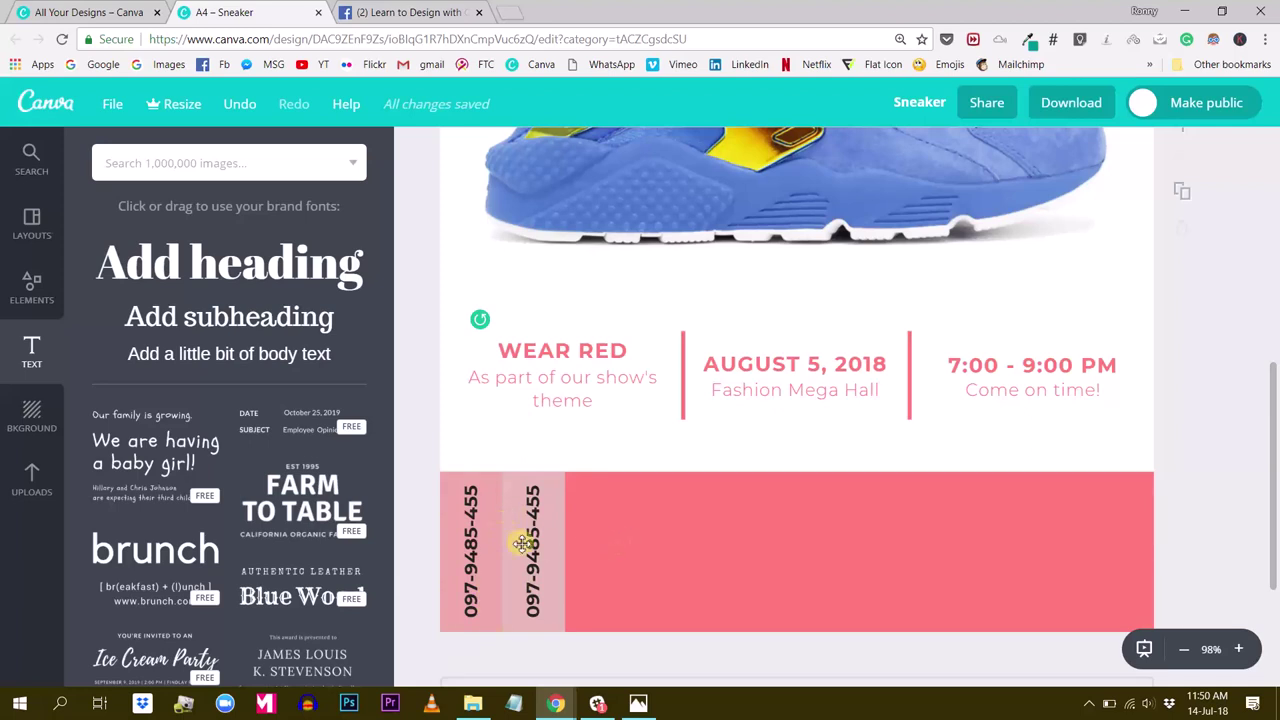
Duplicate the phone-number strip and place the copy as the third strip in the row
{"action": "left_click", "coordinate": [451, 583]}
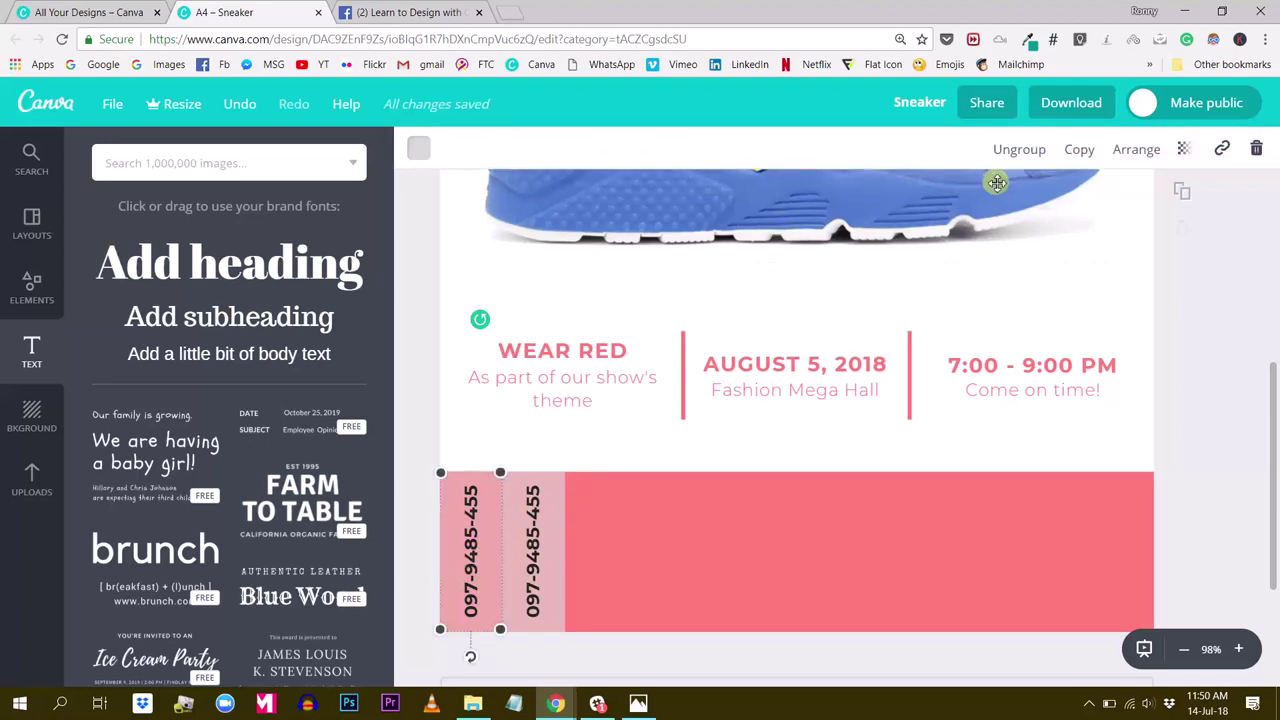
{"action": "left_click", "coordinate": [1080, 149]}
{"action": "left_click_drag", "start_coordinate": [500, 575], "coordinate": [615, 556]}
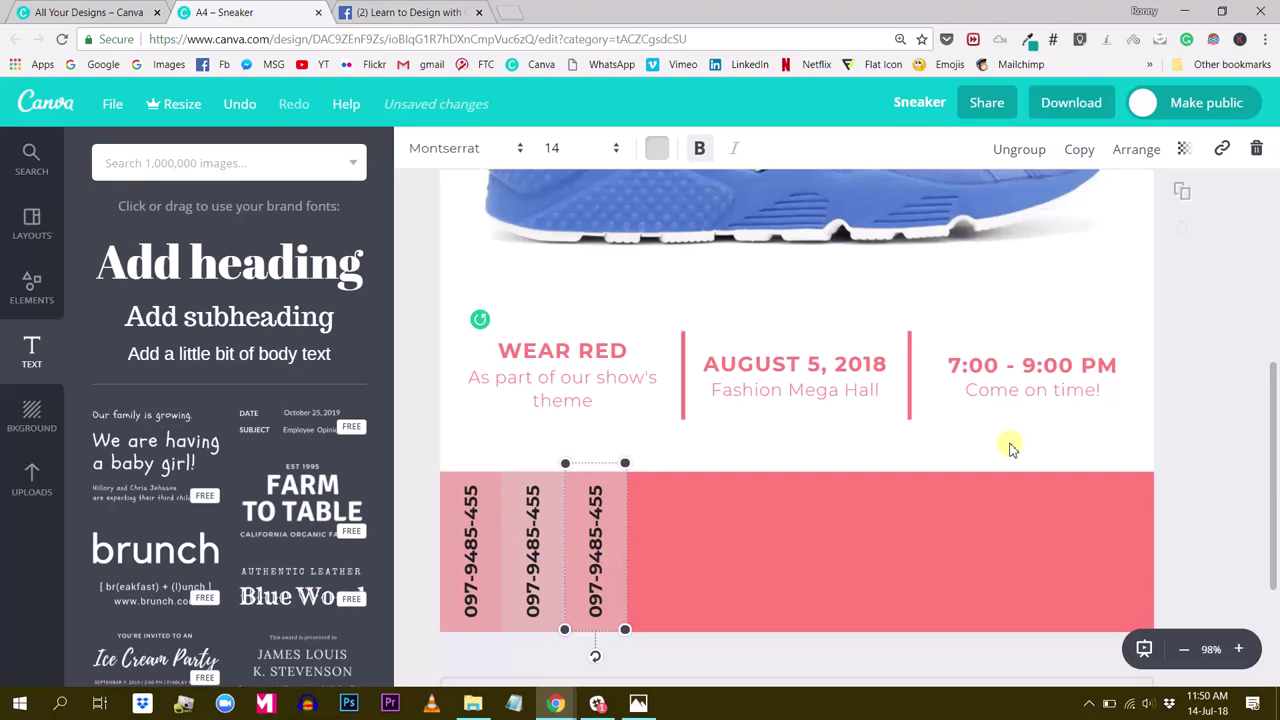
{"action": "left_click", "coordinate": [1217, 347]}
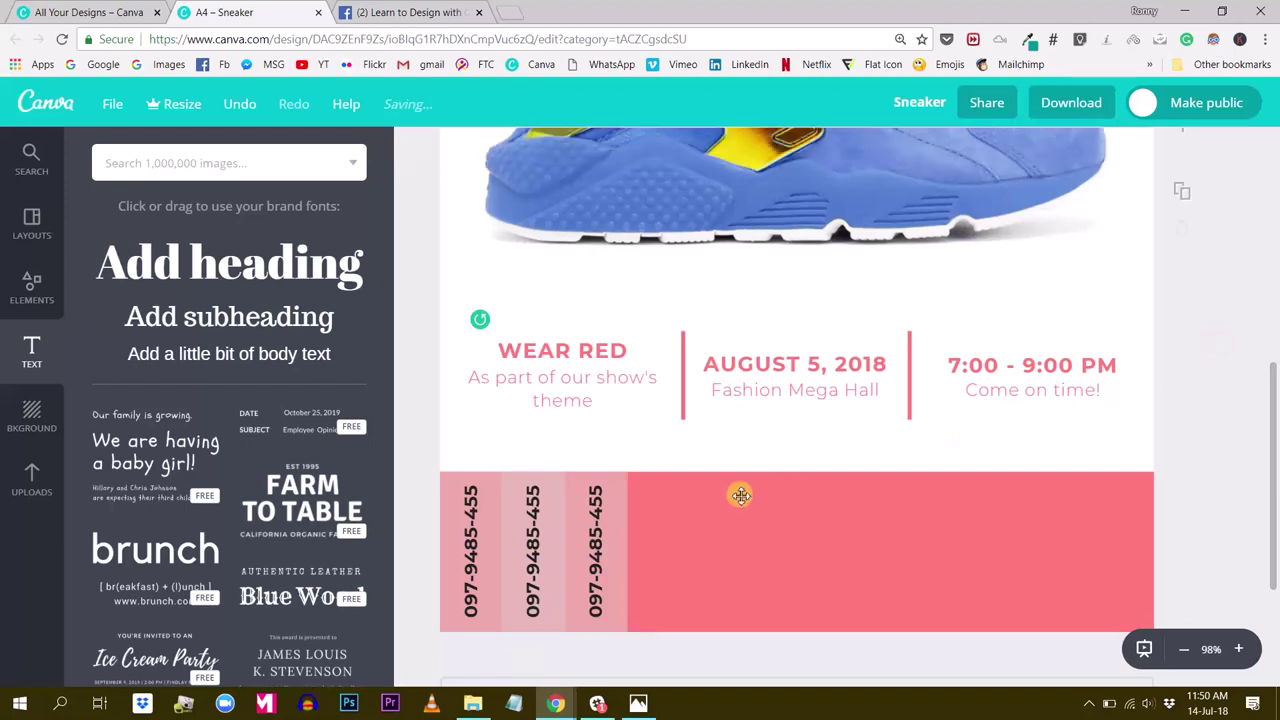
Group the middle strip's text and background, then reposition it in the row
{"action": "left_click", "coordinate": [536, 605]}
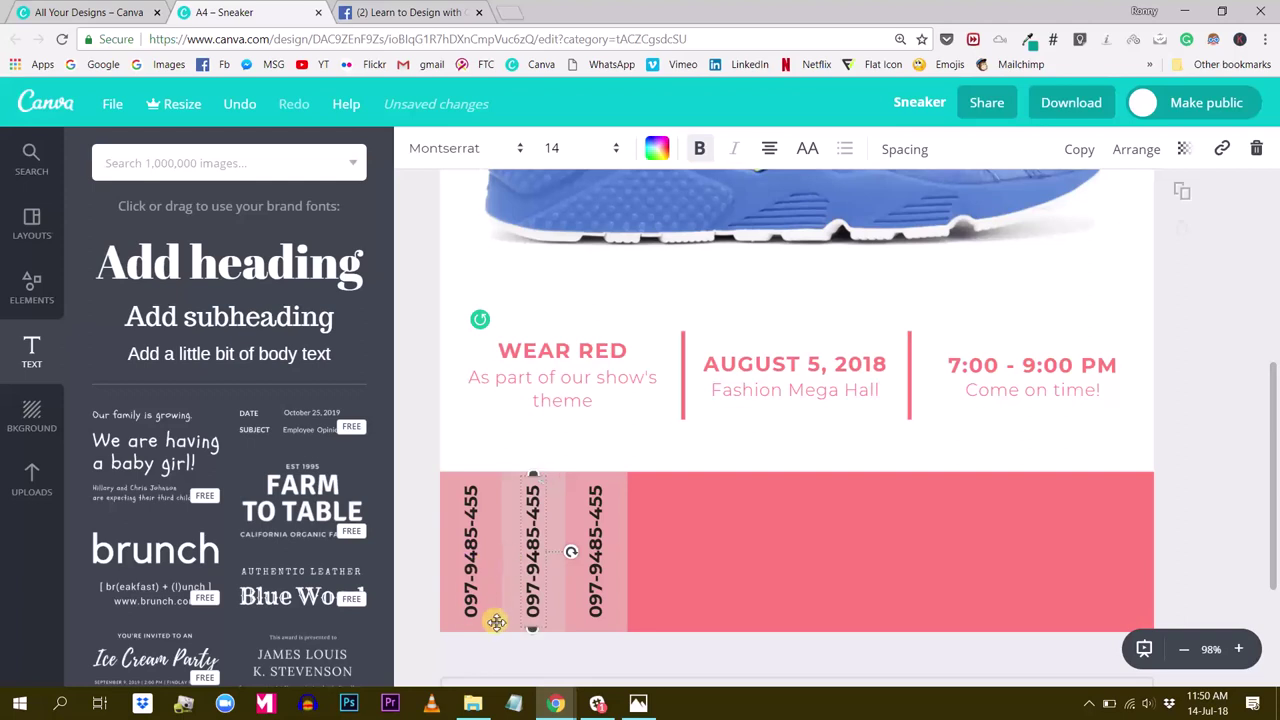
{"action": "scroll", "coordinate": [500, 617], "scroll_direction": "down", "scroll_amount": 1}
{"action": "left_click", "coordinate": [533, 570]}
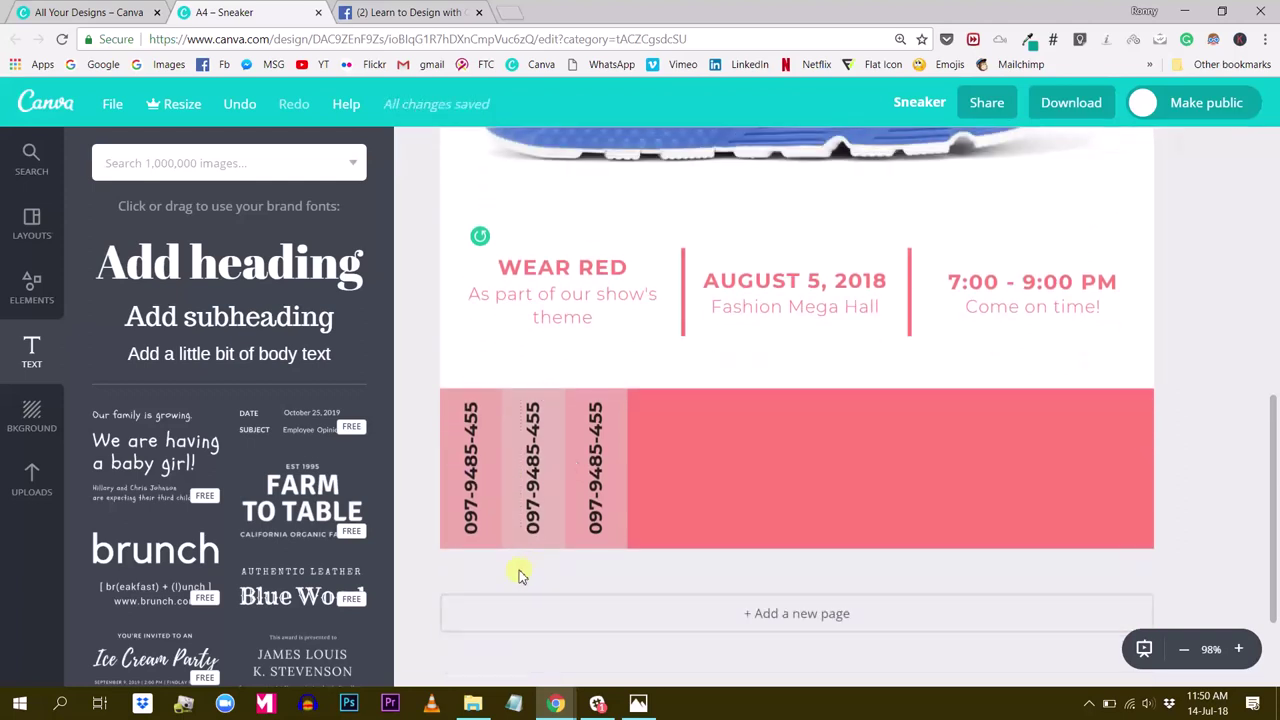
{"action": "left_click_drag", "start_coordinate": [530, 561], "coordinate": [537, 516]}
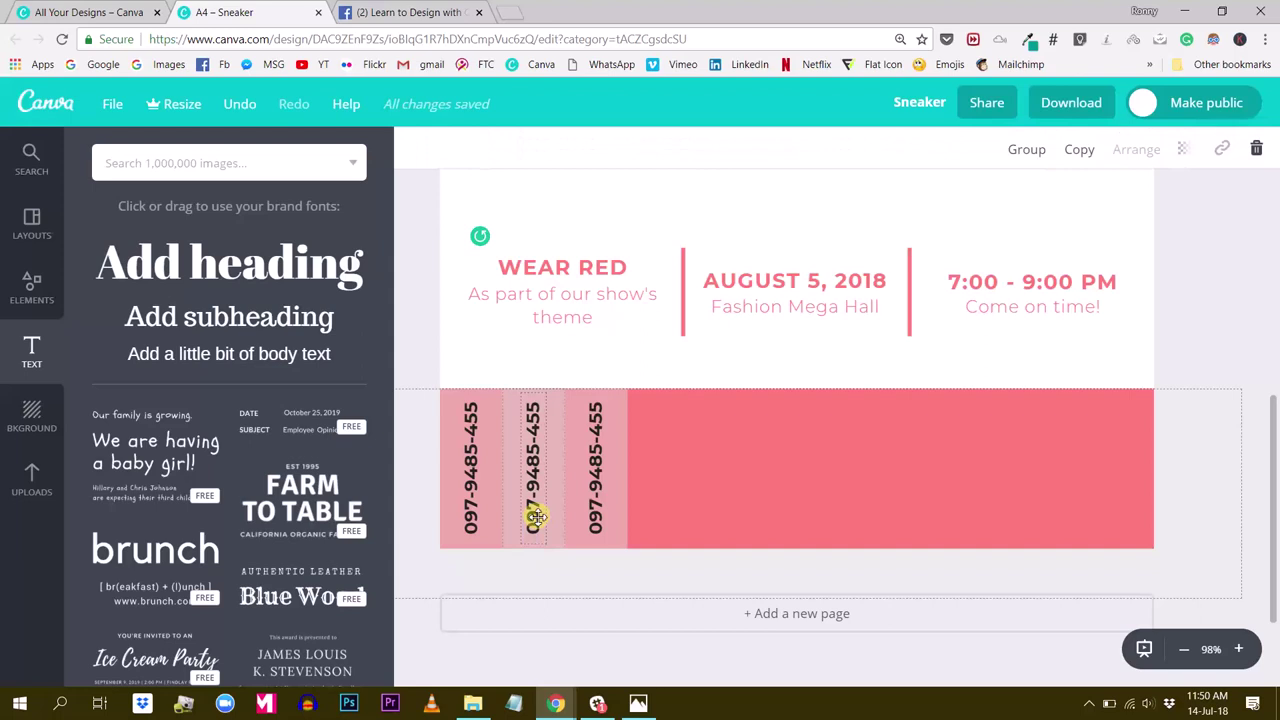
{"action": "left_click", "coordinate": [1224, 311]}
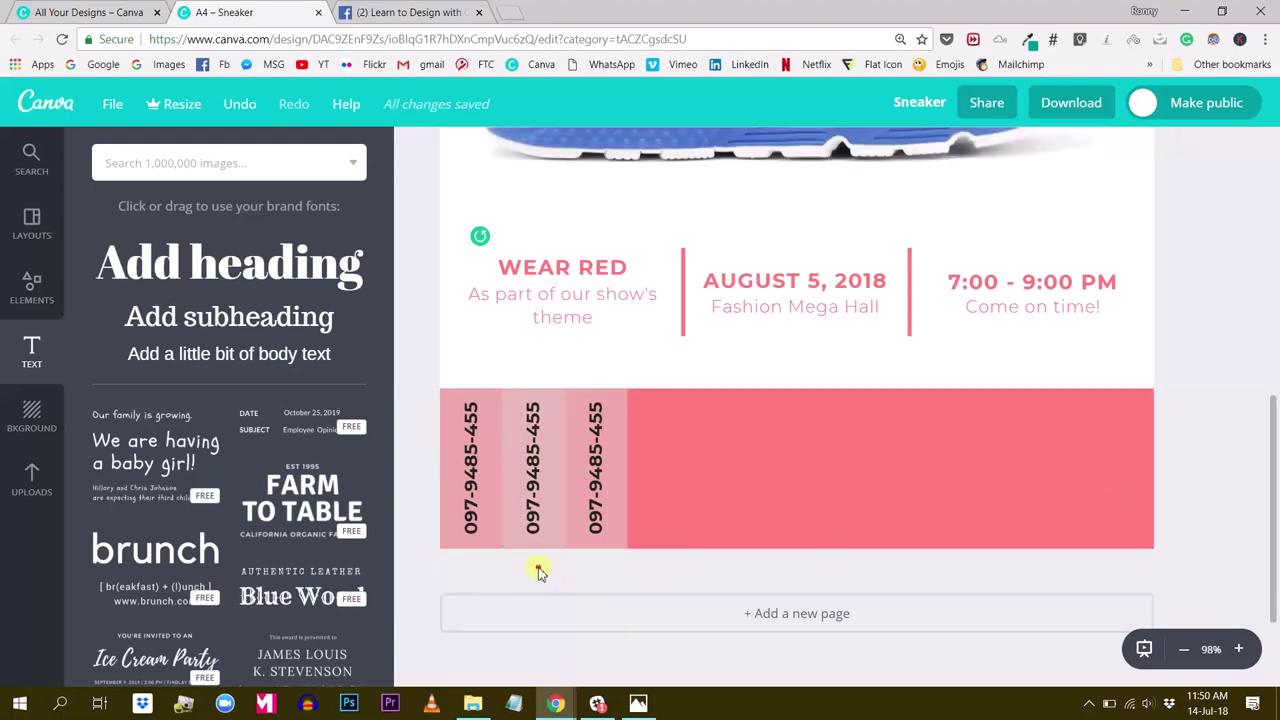
{"action": "left_click_drag", "start_coordinate": [538, 568], "coordinate": [530, 488]}
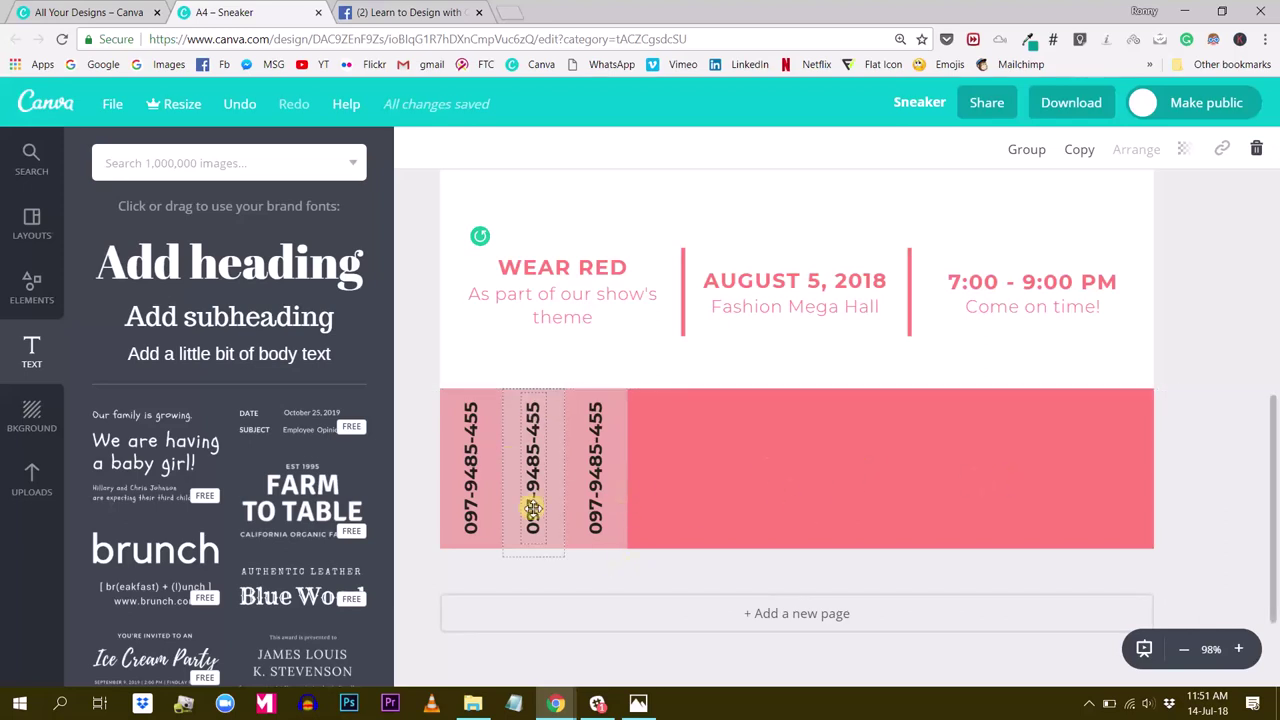
{"action": "left_click", "coordinate": [1035, 152]}
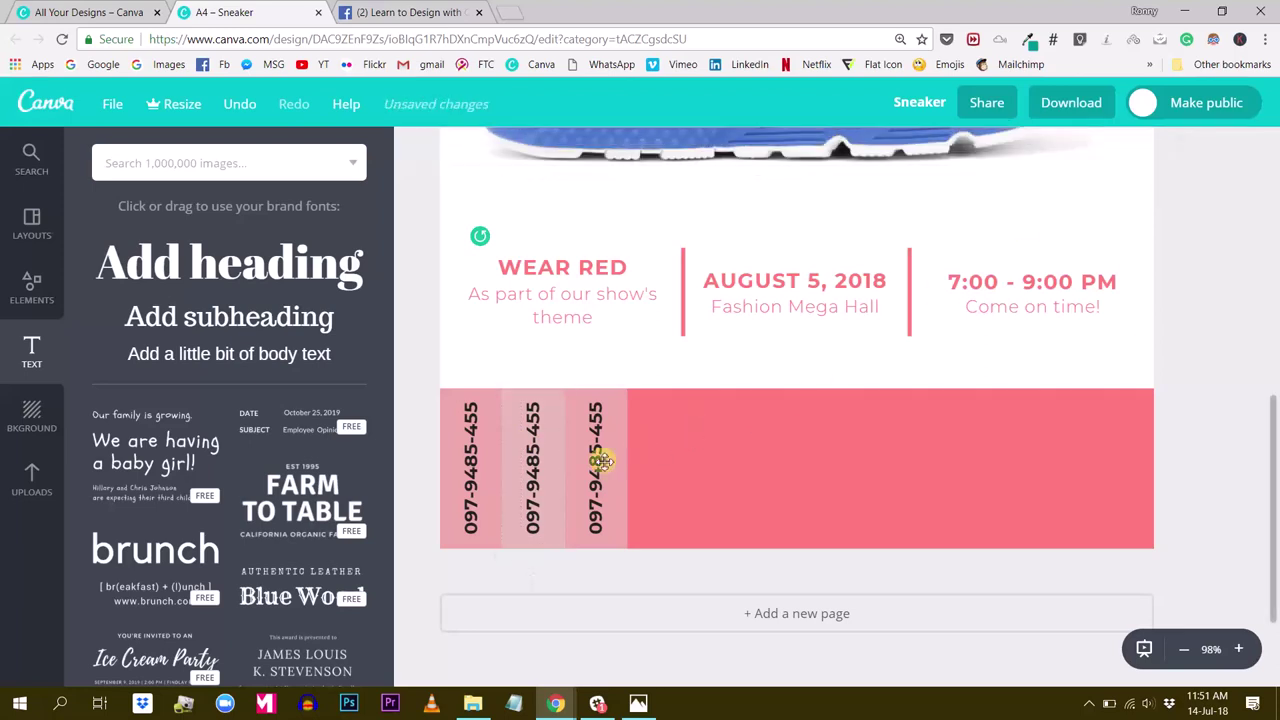
{"action": "left_click_drag", "start_coordinate": [585, 471], "coordinate": [657, 451]}
{"action": "left_click", "coordinate": [1240, 404]}
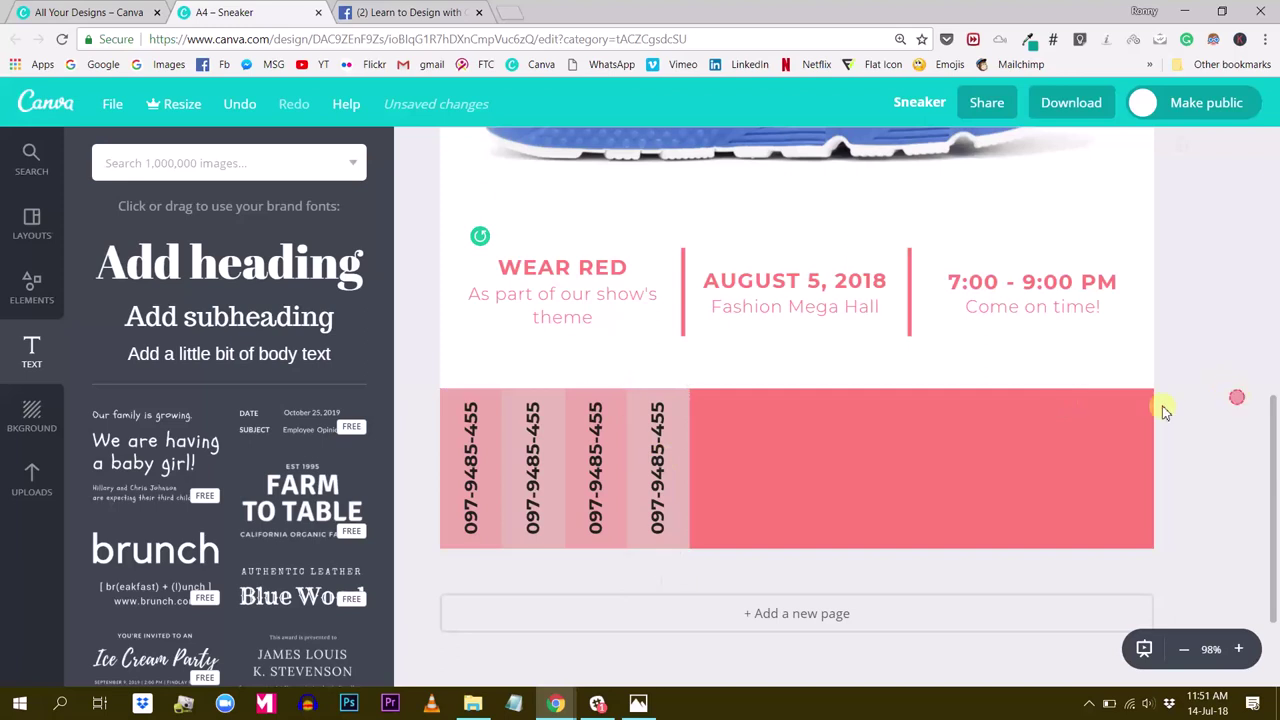
Copy the end strips twice, adding two more strips to the row's right end
{"action": "left_click", "coordinate": [590, 487]}
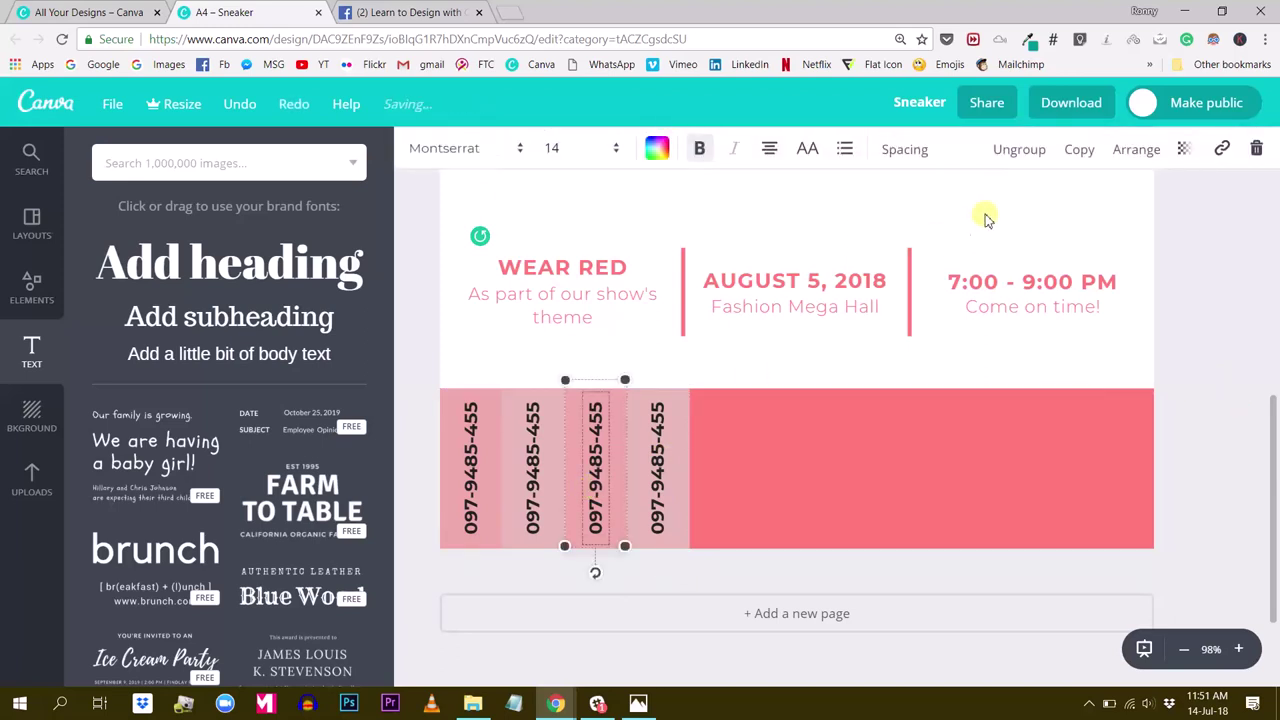
{"action": "left_click", "coordinate": [1079, 152]}
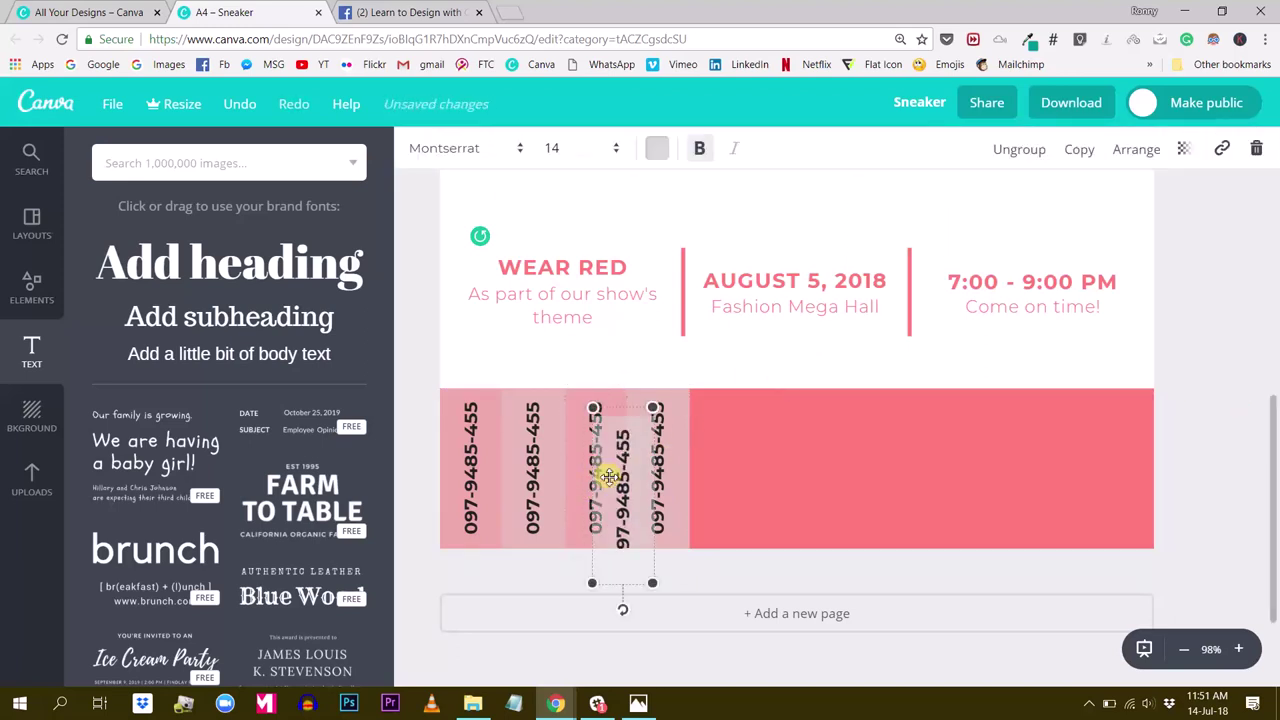
{"action": "left_click_drag", "start_coordinate": [618, 476], "coordinate": [722, 447]}
{"action": "left_click", "coordinate": [1228, 358]}
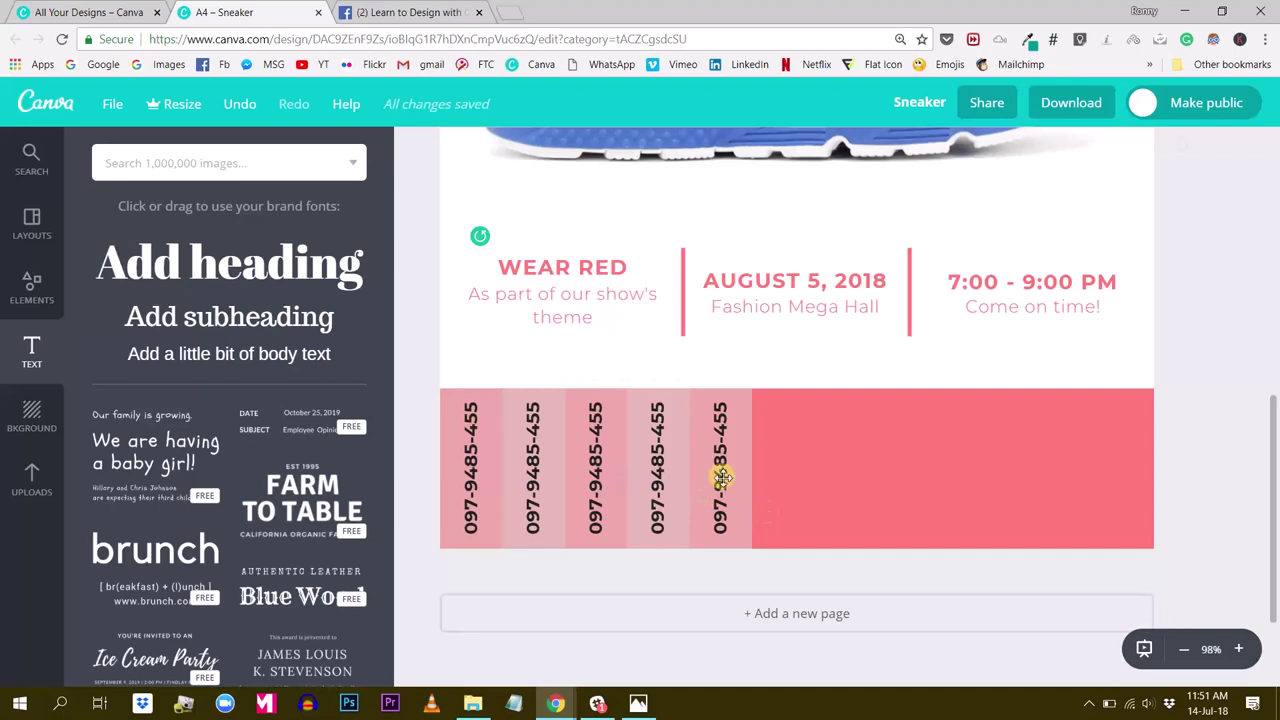
{"action": "left_click", "coordinate": [655, 525]}
{"action": "left_click", "coordinate": [1080, 150]}
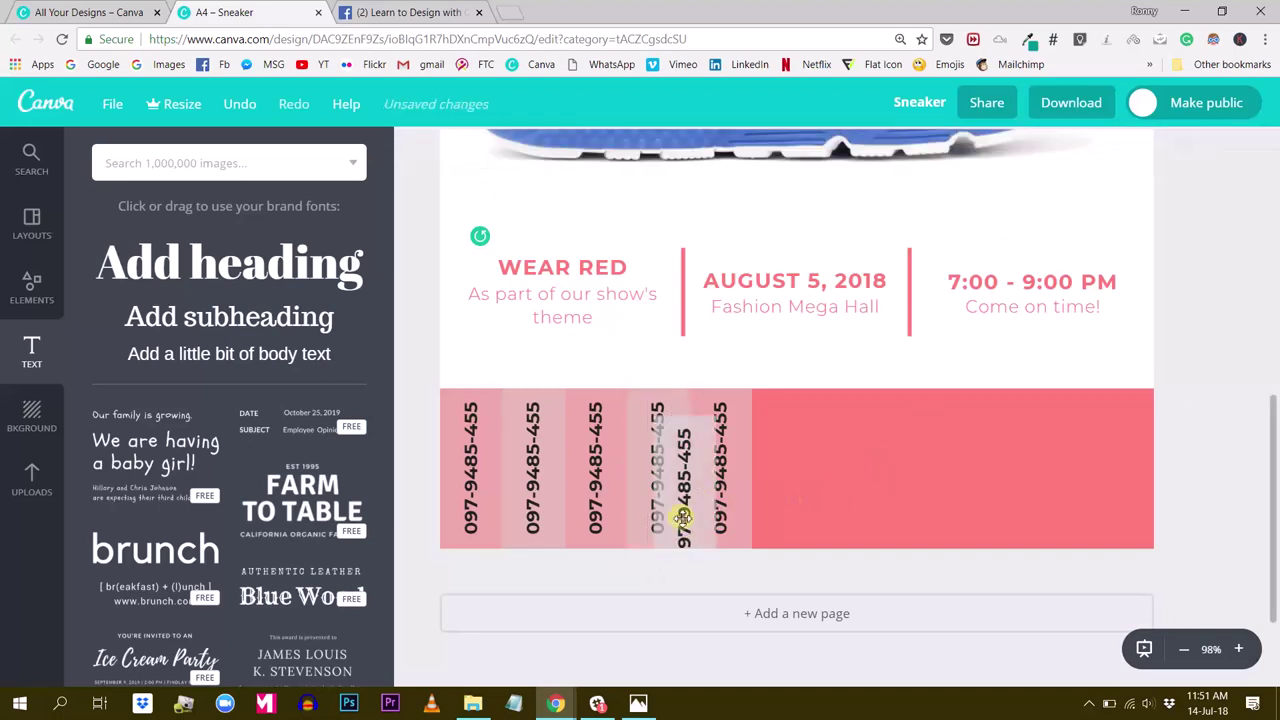
{"action": "left_click_drag", "start_coordinate": [683, 518], "coordinate": [786, 497]}
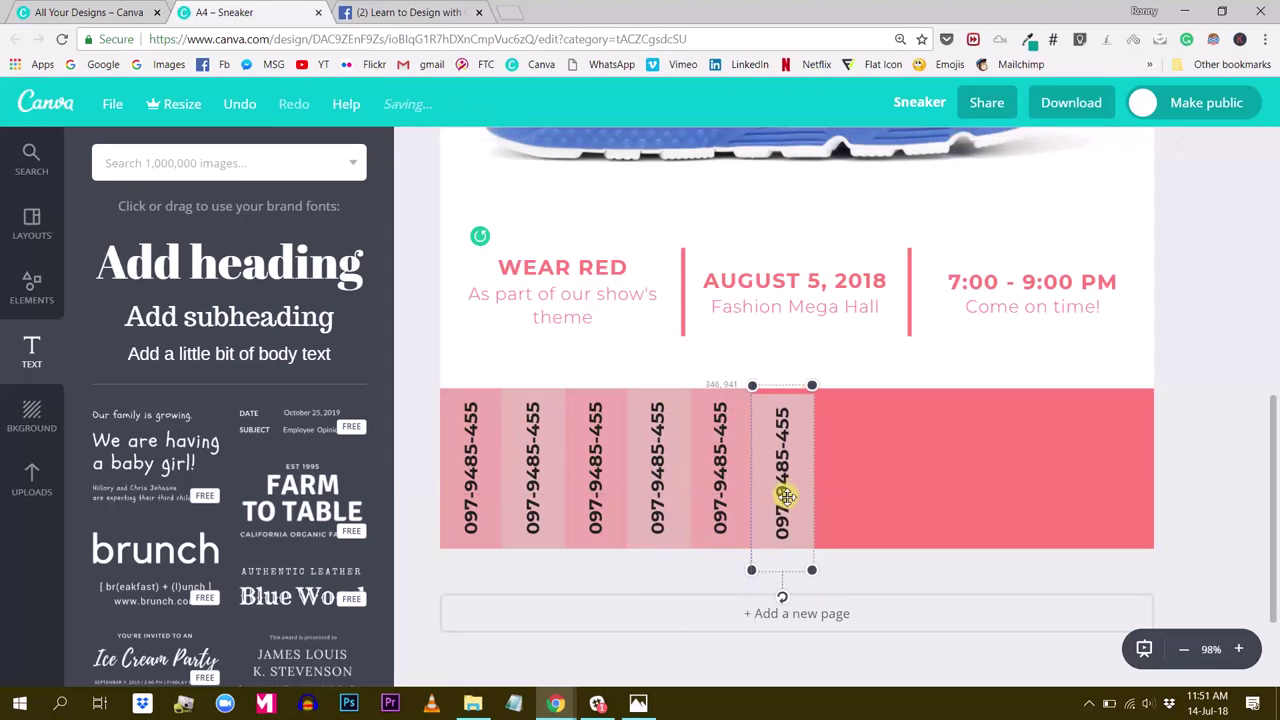
{"action": "left_click", "coordinate": [1067, 380]}
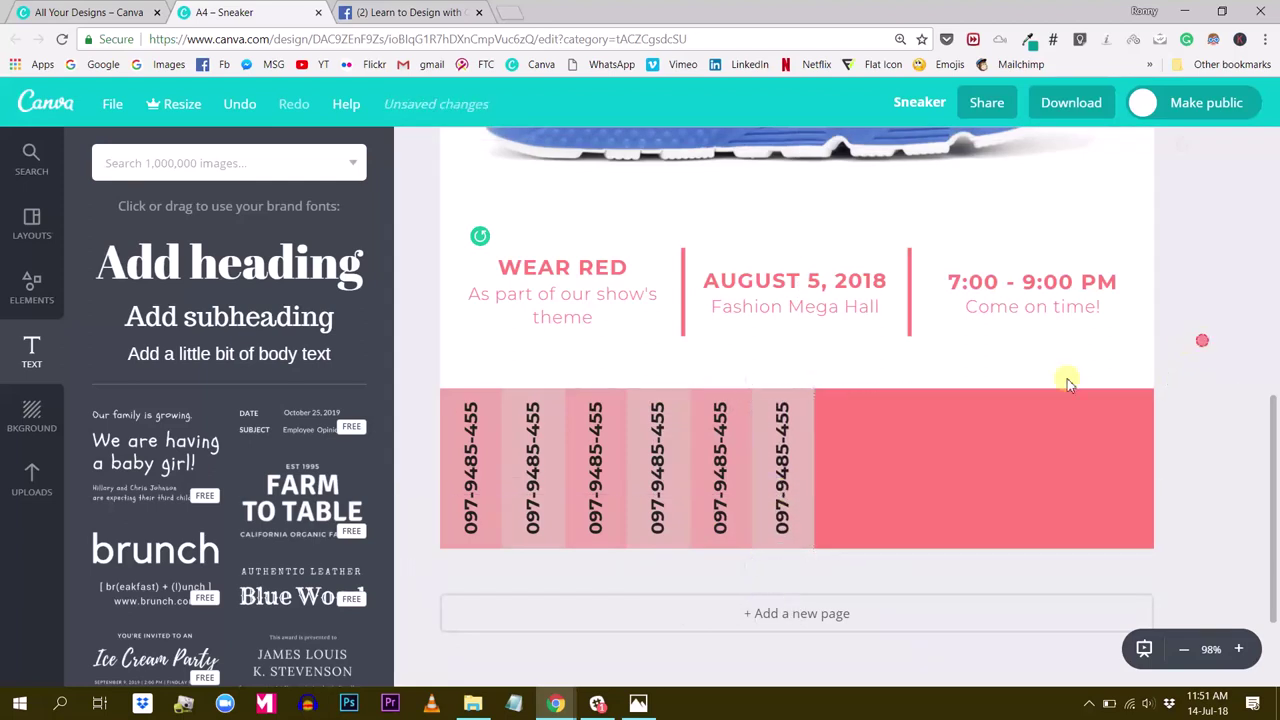
Add two further strip copies at the row's end, extending it across the banner
{"action": "left_click", "coordinate": [745, 477]}
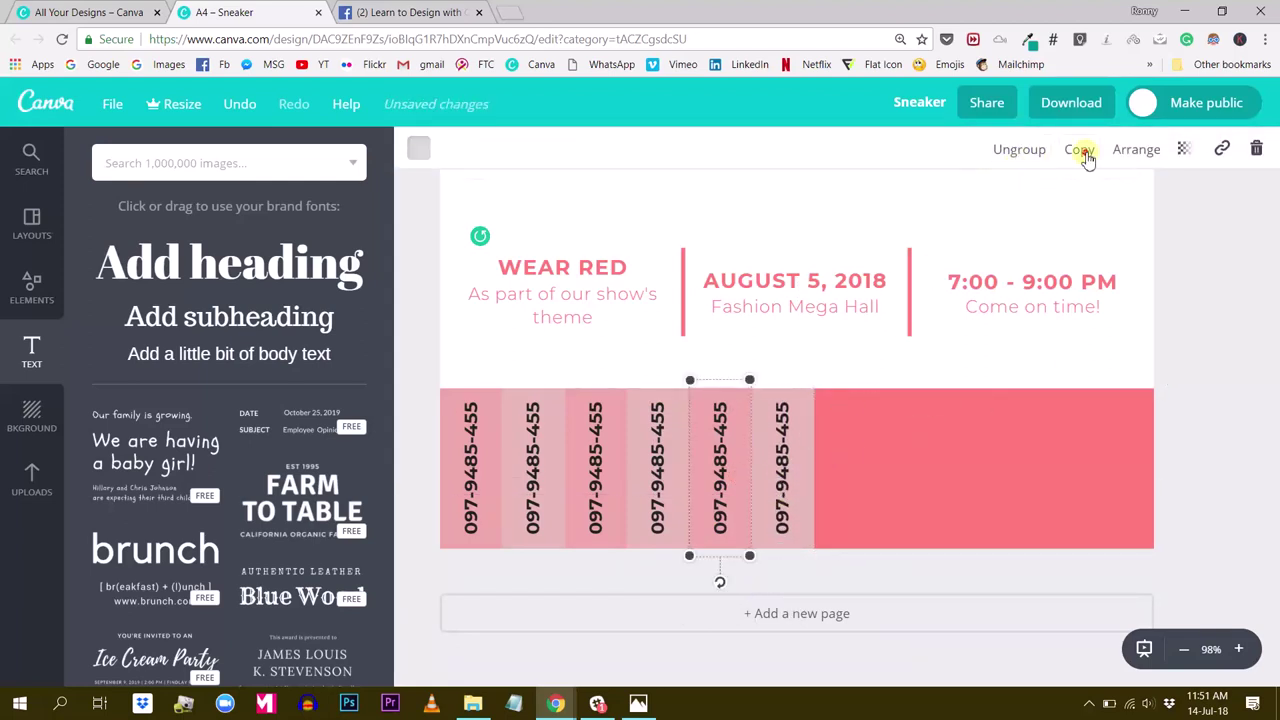
{"action": "left_click", "coordinate": [1085, 158]}
{"action": "left_click_drag", "start_coordinate": [749, 529], "coordinate": [848, 507]}
{"action": "left_click", "coordinate": [781, 491]}
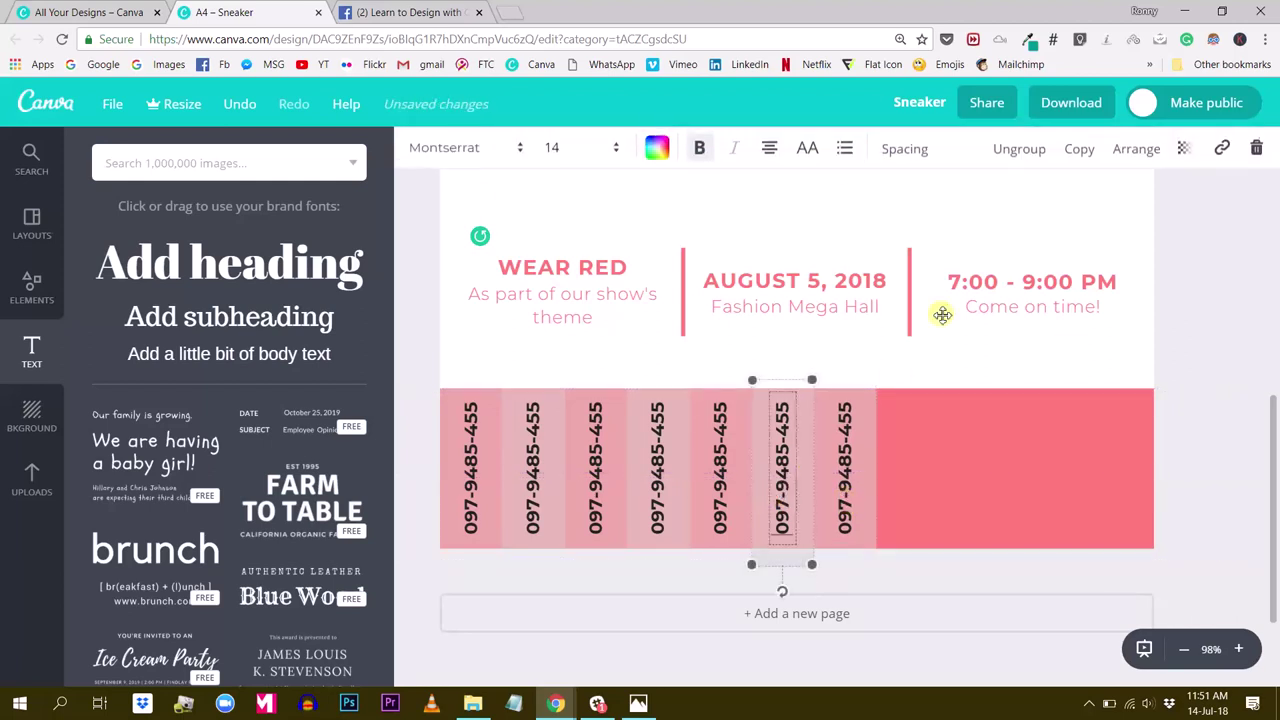
{"action": "left_click", "coordinate": [1077, 150]}
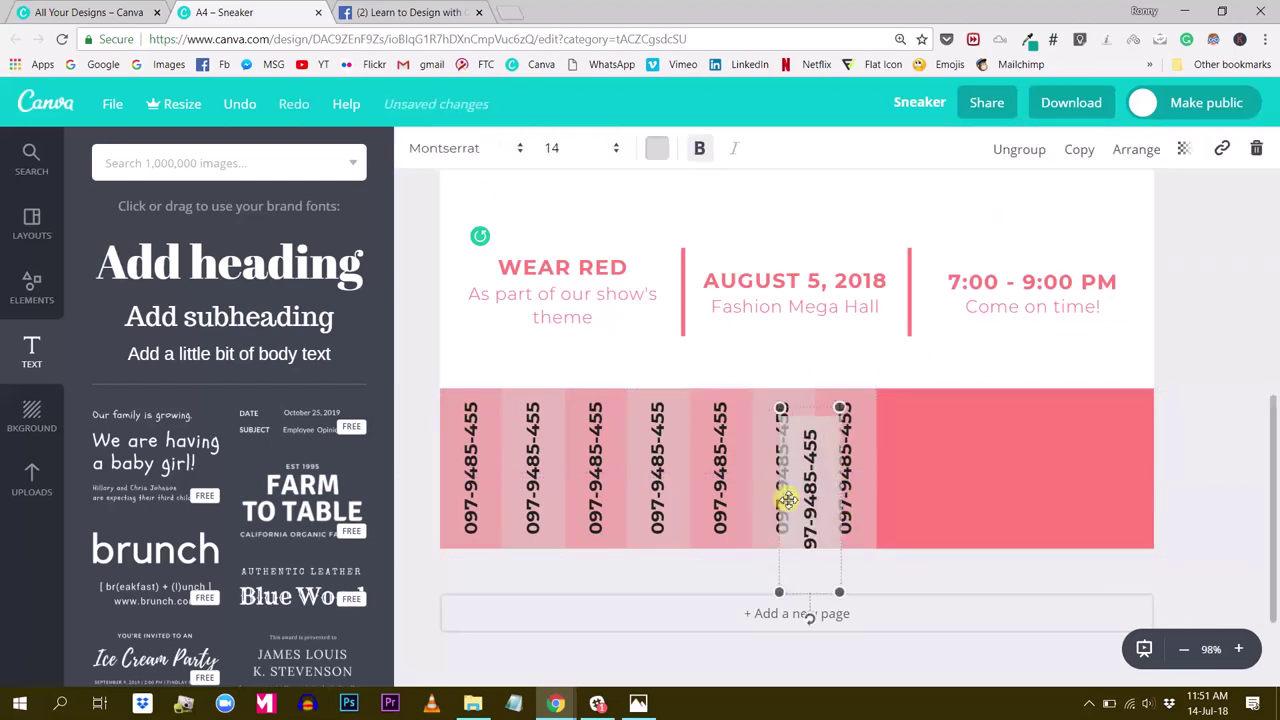
{"action": "left_click_drag", "start_coordinate": [788, 500], "coordinate": [914, 478]}
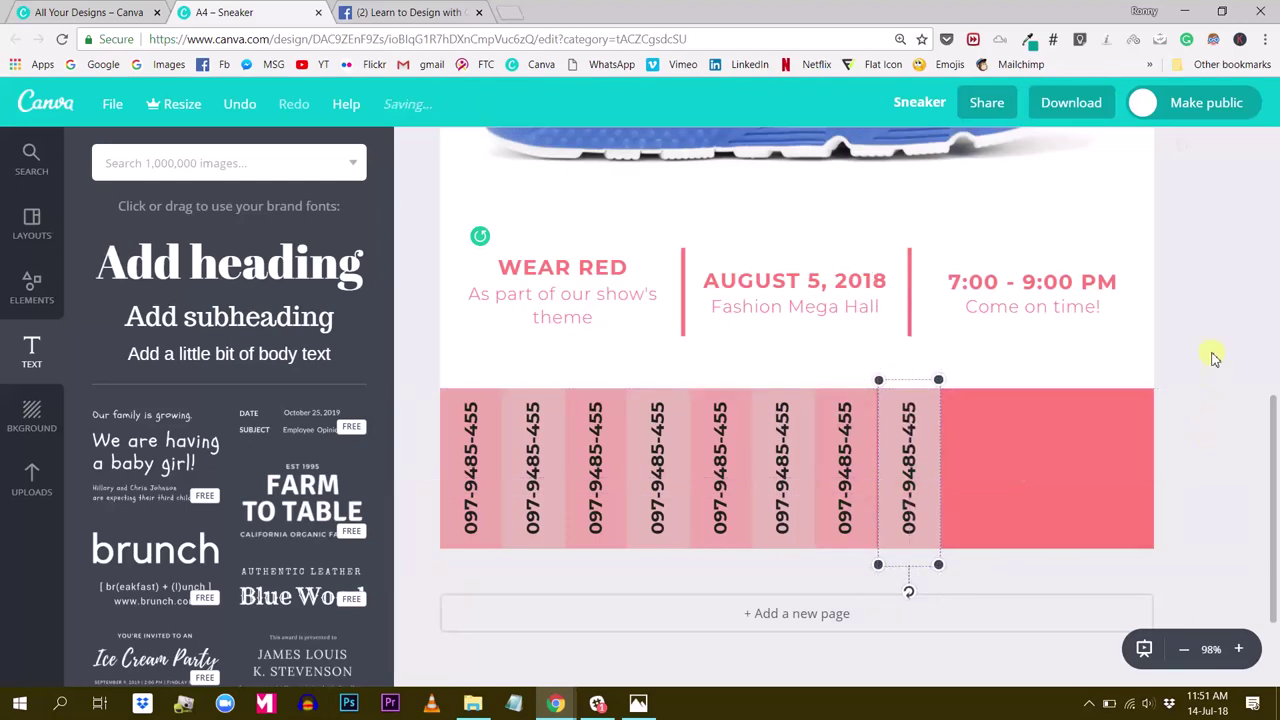
Nudge the last phone-number strip slightly left to tighten the row
{"action": "key", "text": "Left"}
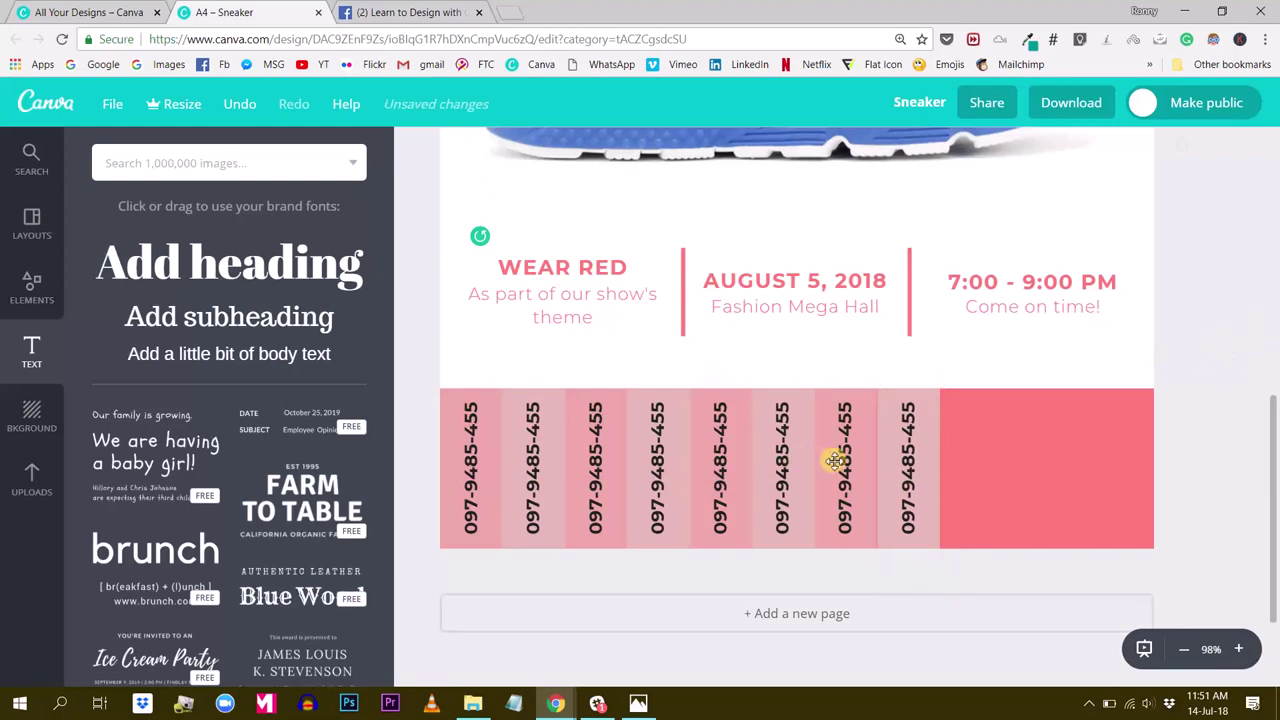
{"action": "left_click", "coordinate": [928, 428]}
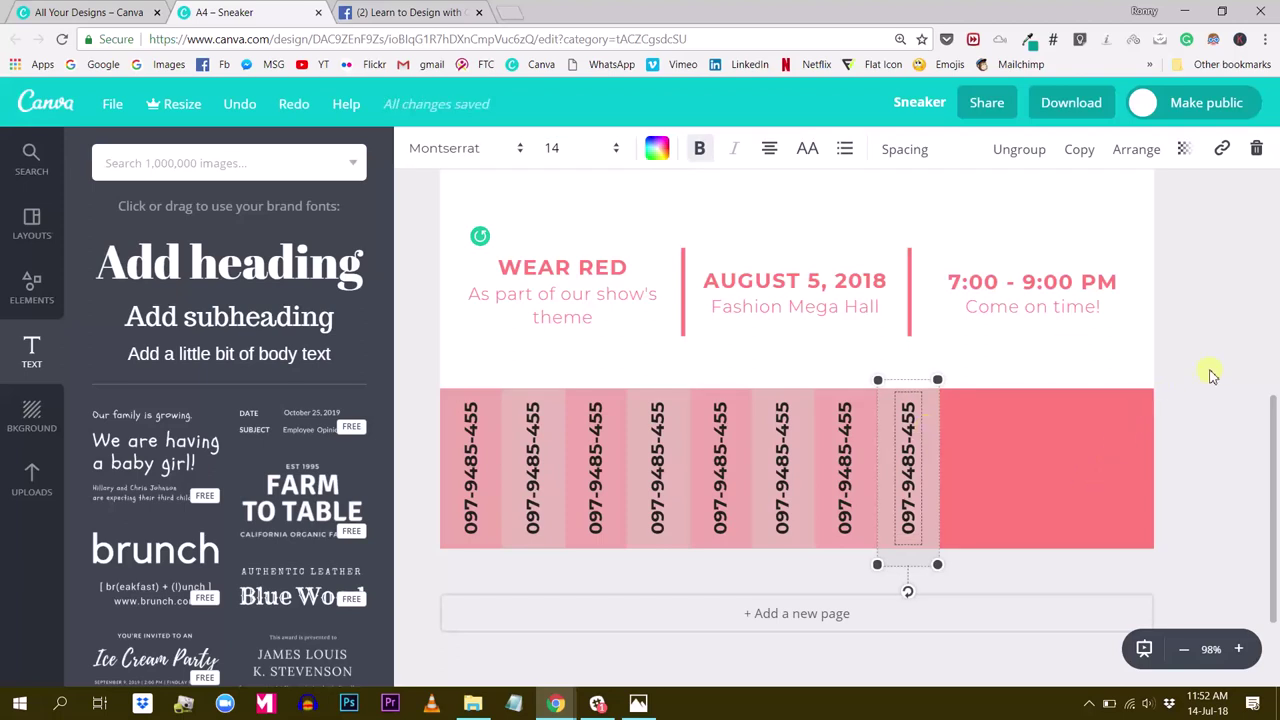
{"action": "left_click", "coordinate": [1212, 375]}
{"action": "left_click", "coordinate": [915, 487]}
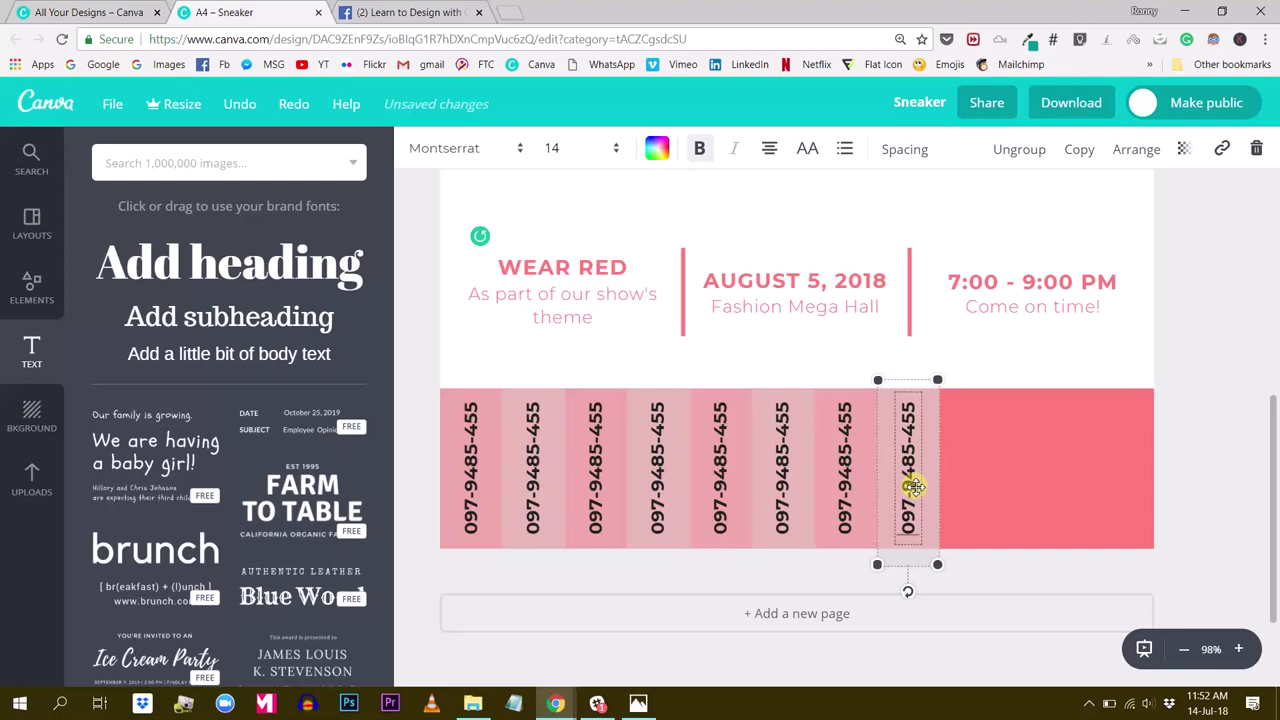
{"action": "left_click", "coordinate": [1171, 371]}
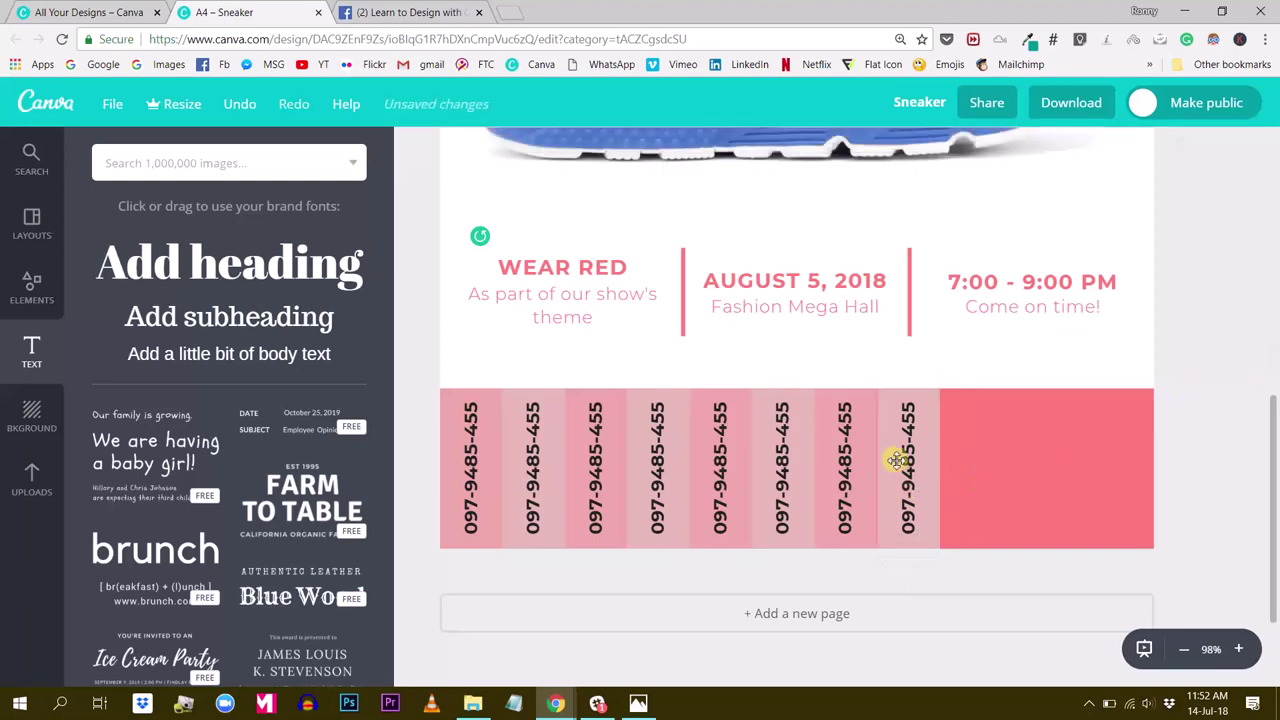
{"action": "left_click", "coordinate": [935, 432]}
{"action": "left_click_drag", "start_coordinate": [1001, 403], "coordinate": [1000, 403]}
{"action": "left_click", "coordinate": [1207, 348]}
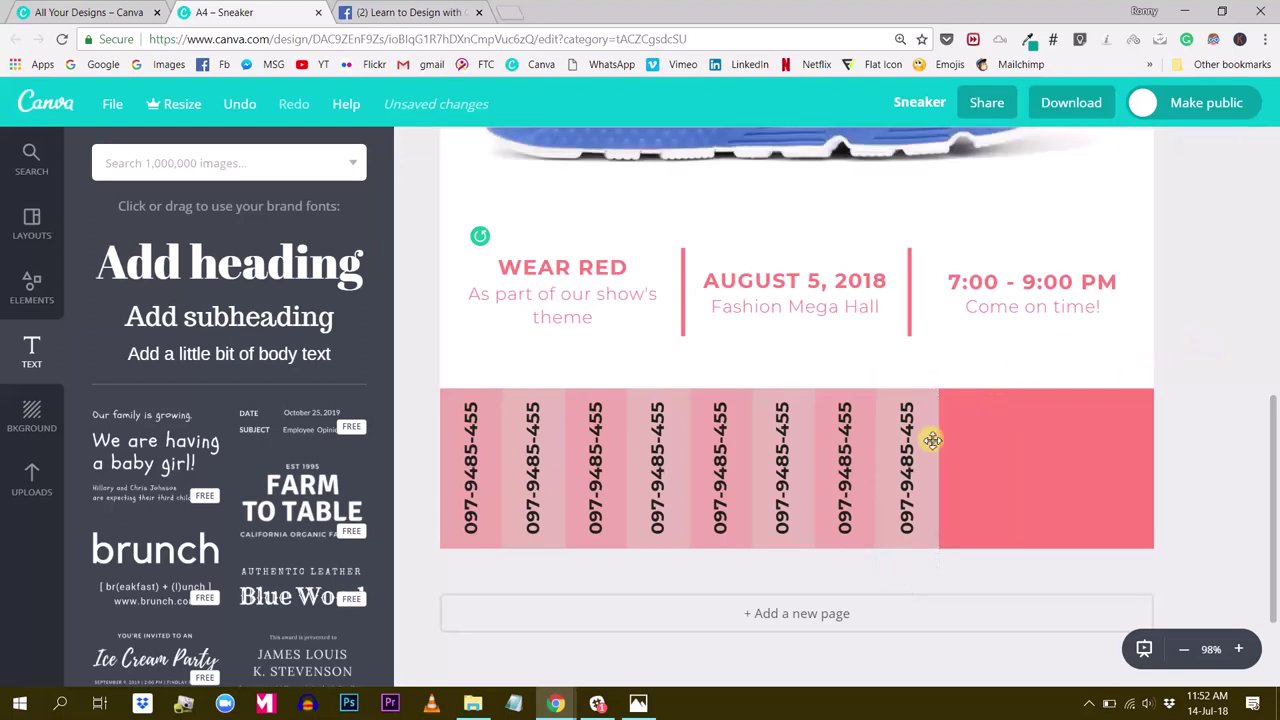
Duplicate strips to add a ninth and tenth strip at the row's end
{"action": "left_click", "coordinate": [843, 508]}
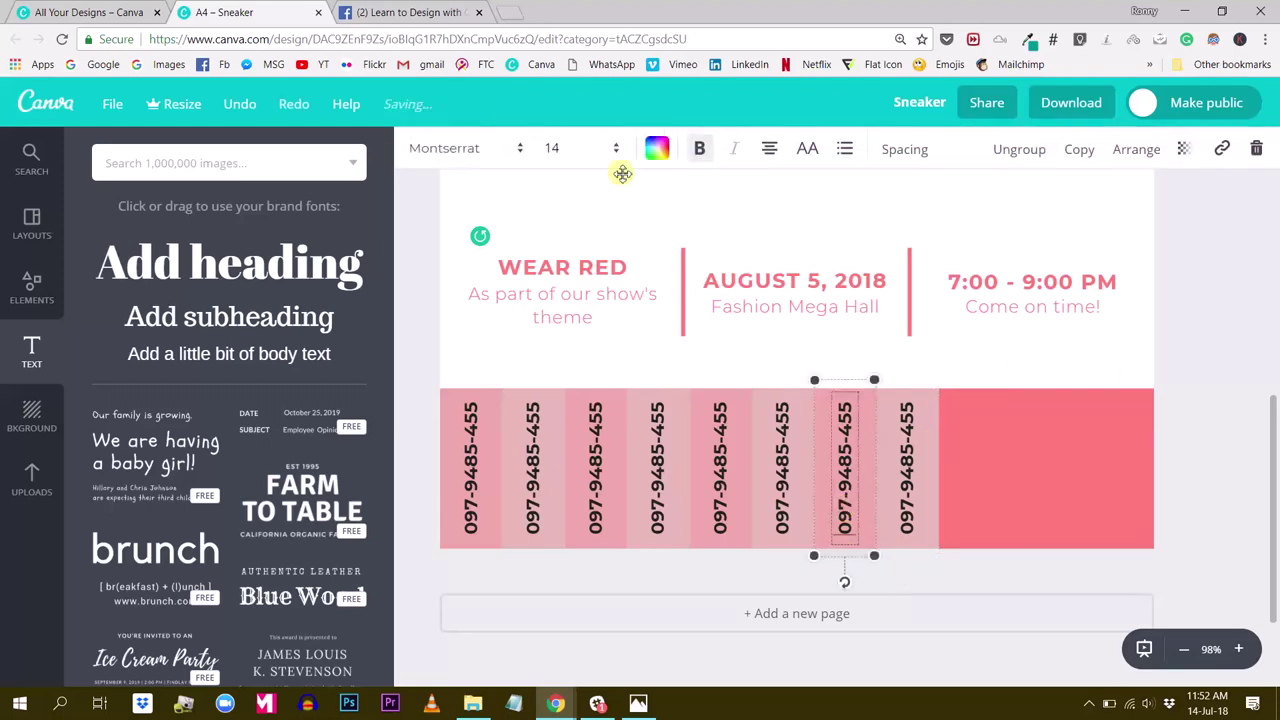
{"action": "left_click", "coordinate": [1075, 163]}
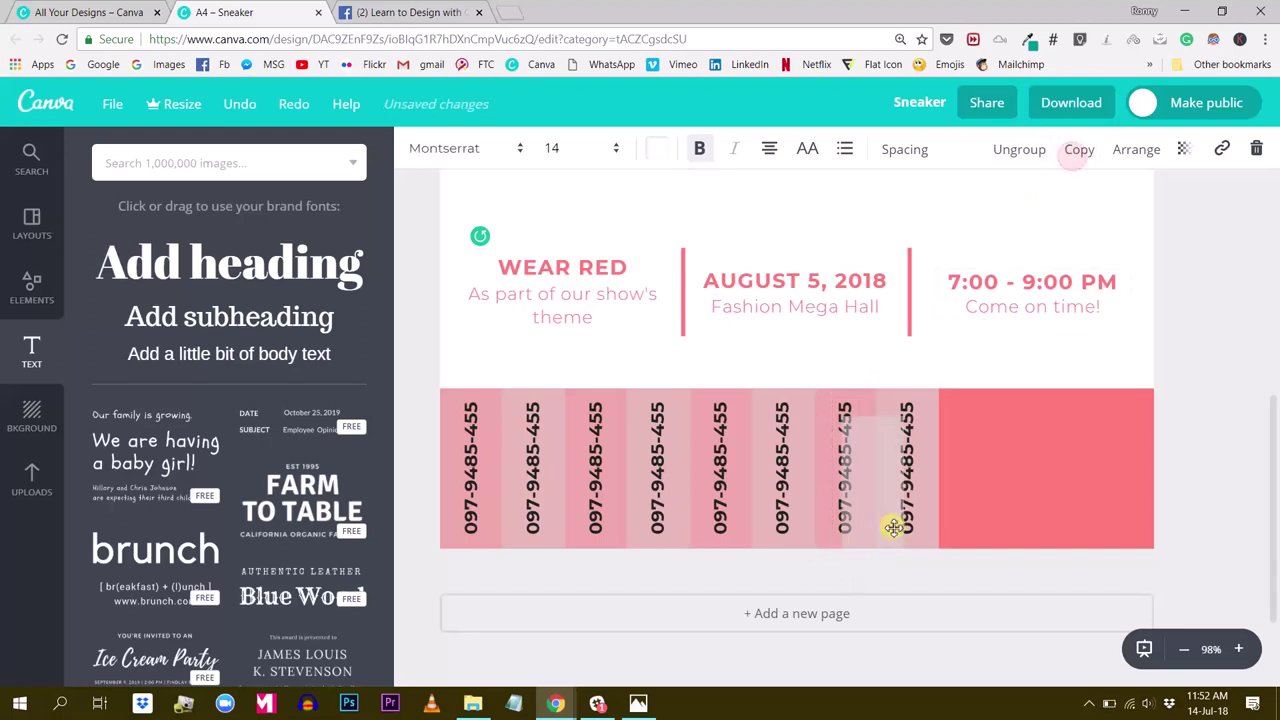
{"action": "left_click_drag", "start_coordinate": [868, 500], "coordinate": [969, 490]}
{"action": "left_click", "coordinate": [1224, 316]}
{"action": "left_click", "coordinate": [906, 480]}
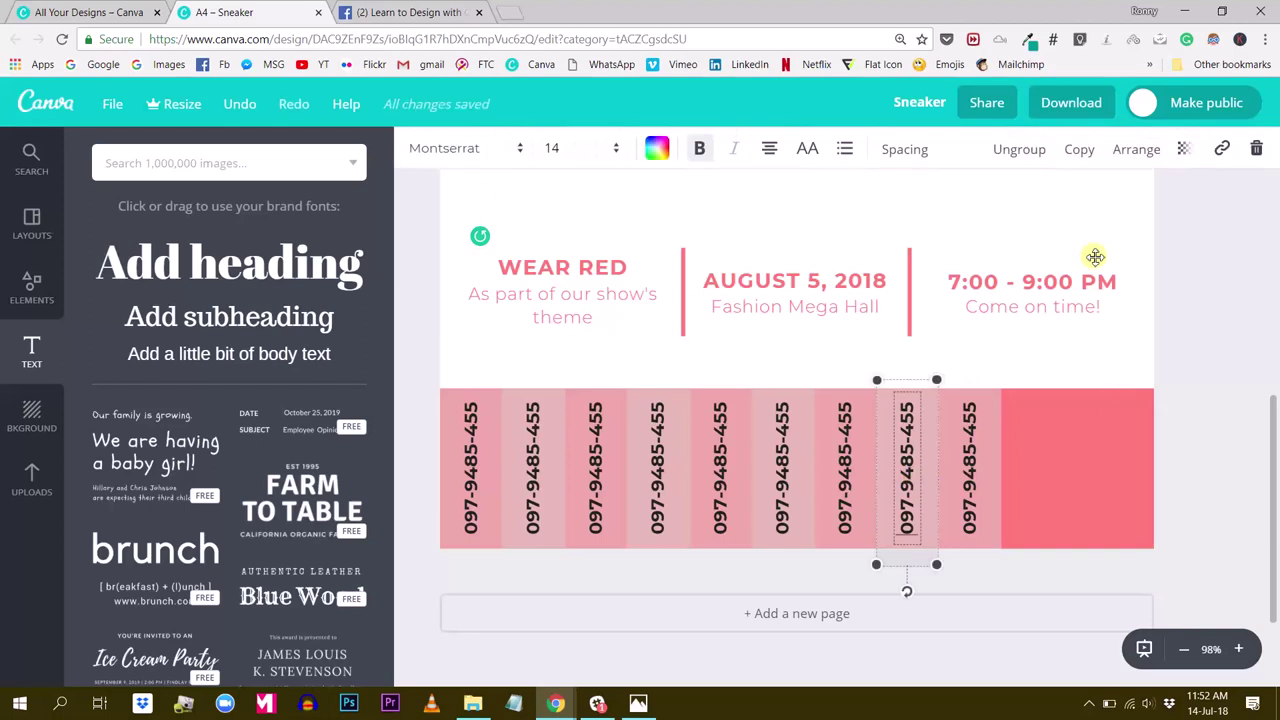
{"action": "left_click", "coordinate": [1079, 150]}
{"action": "left_click_drag", "start_coordinate": [912, 482], "coordinate": [1028, 474]}
{"action": "left_click", "coordinate": [1233, 366]}
Nudge the last strip left, then fill the remaining pink space with another strip copy
{"action": "left_click", "coordinate": [1070, 466]}
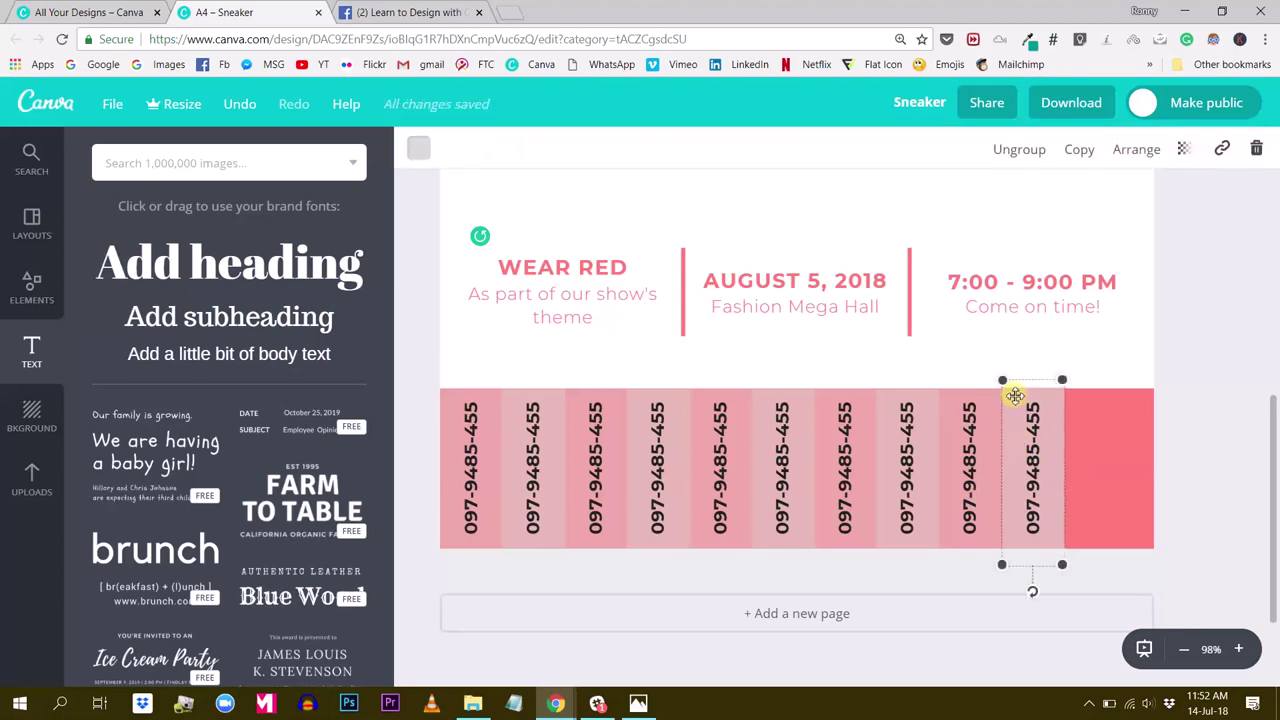
{"action": "key", "text": "Escape"}
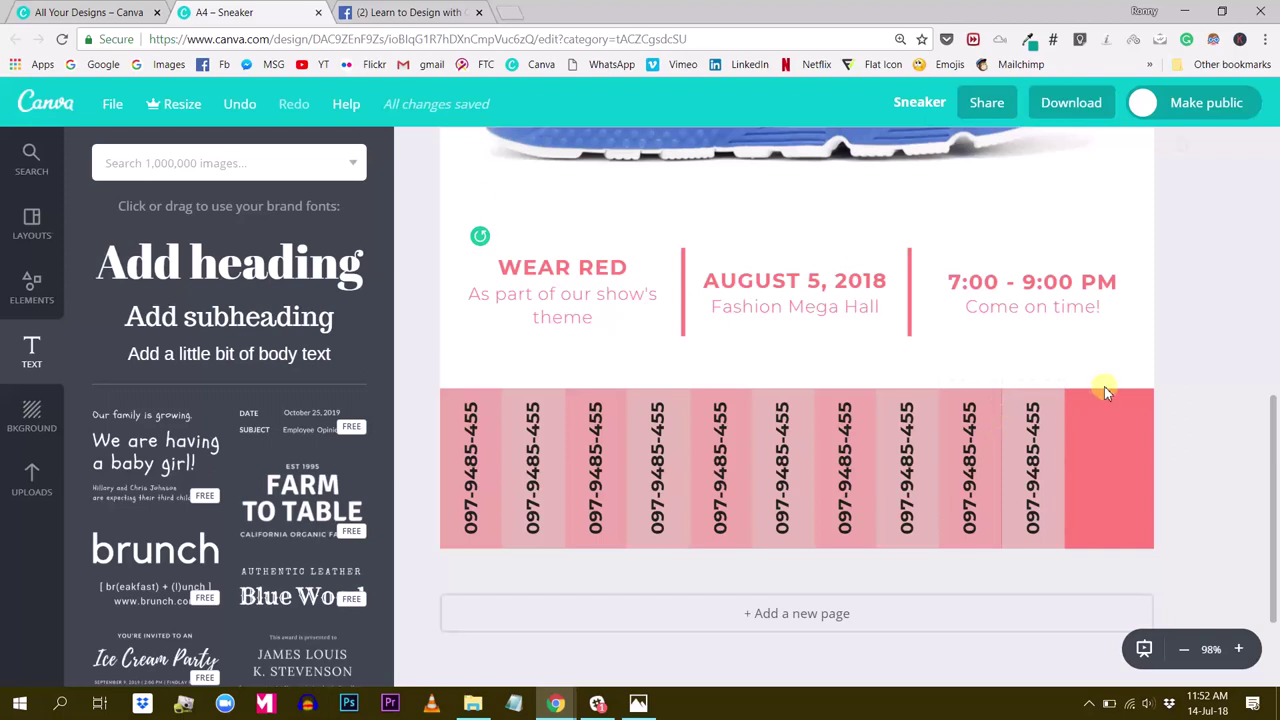
{"action": "left_click", "coordinate": [1055, 445]}
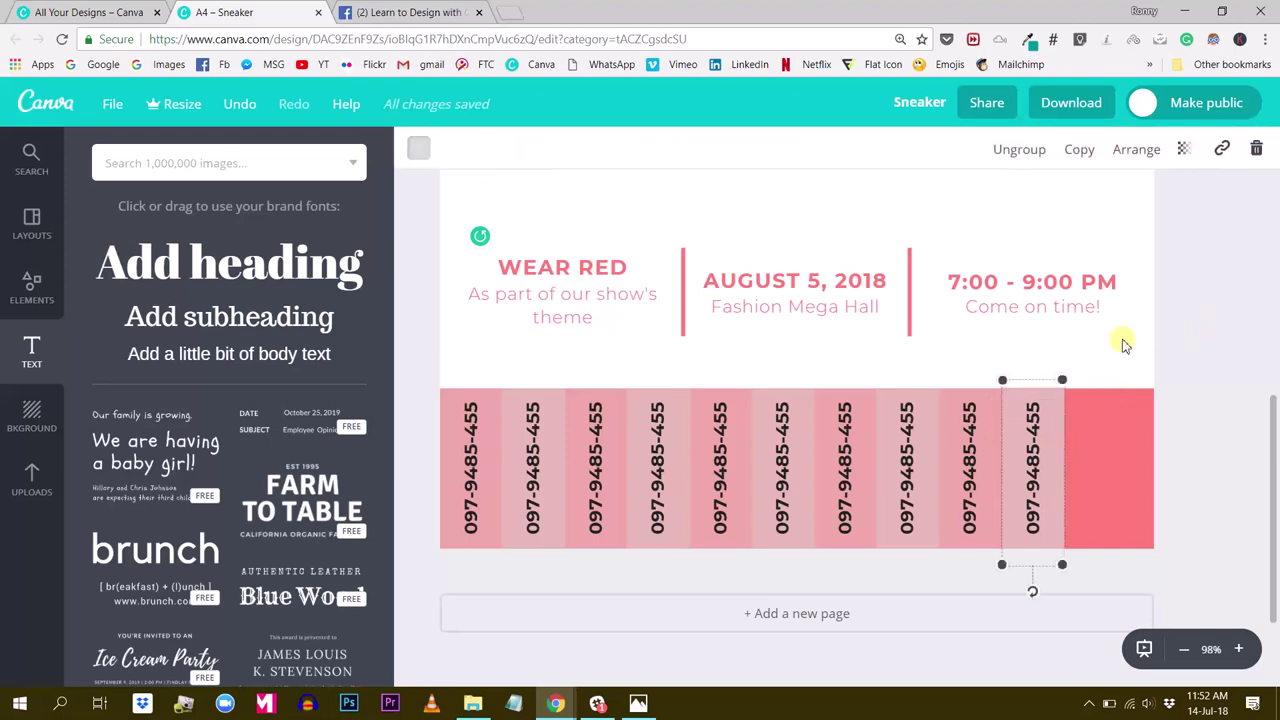
{"action": "key", "text": "Left"}
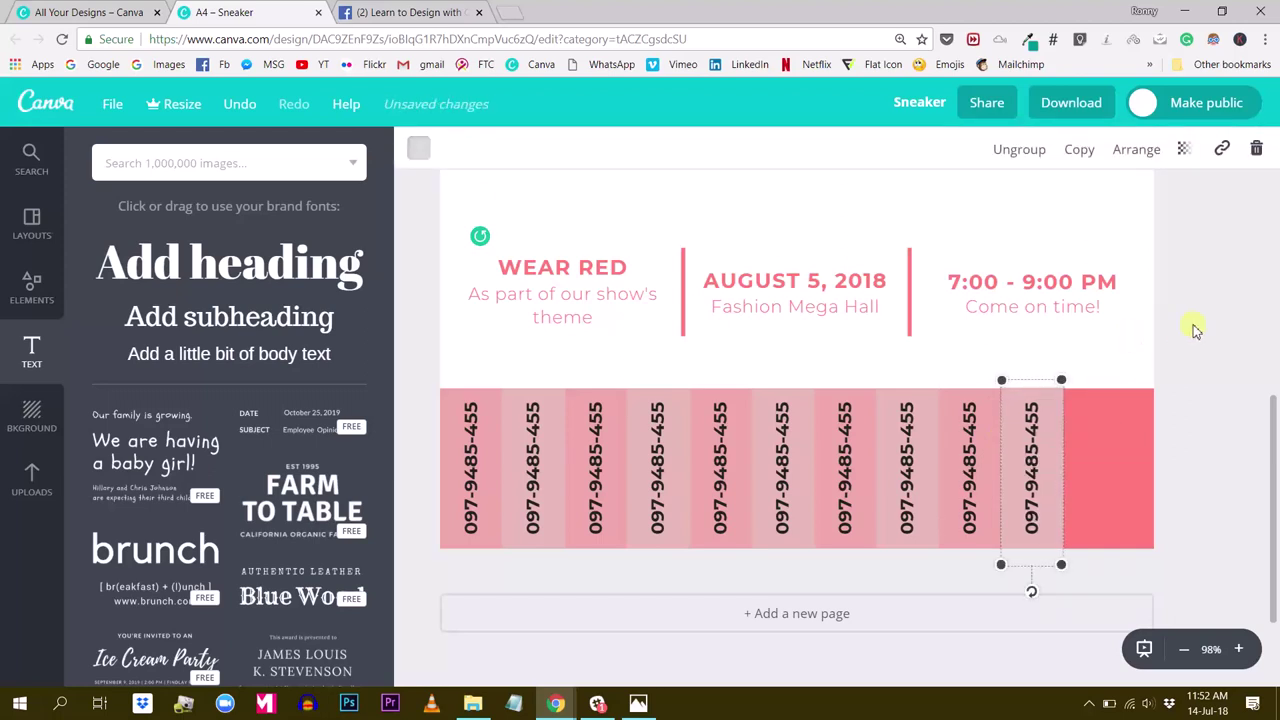
{"action": "left_click", "coordinate": [1195, 328]}
{"action": "left_click", "coordinate": [968, 512]}
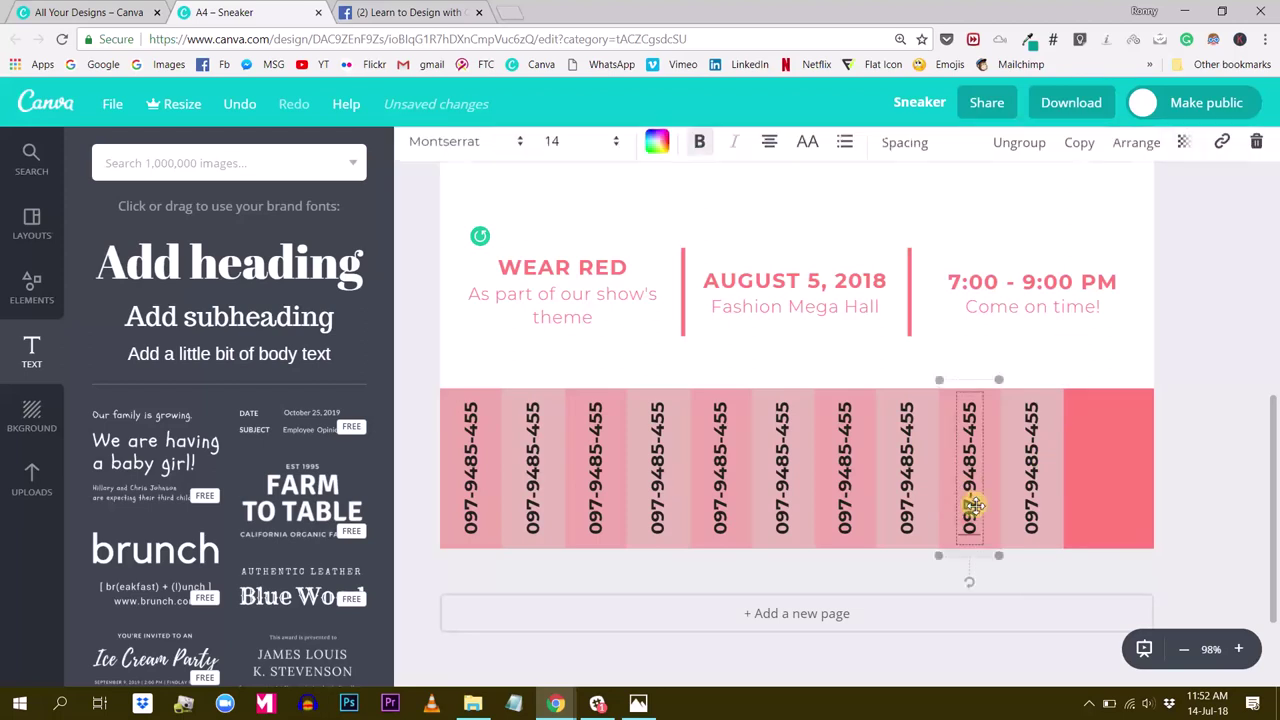
{"action": "left_click", "coordinate": [1070, 150]}
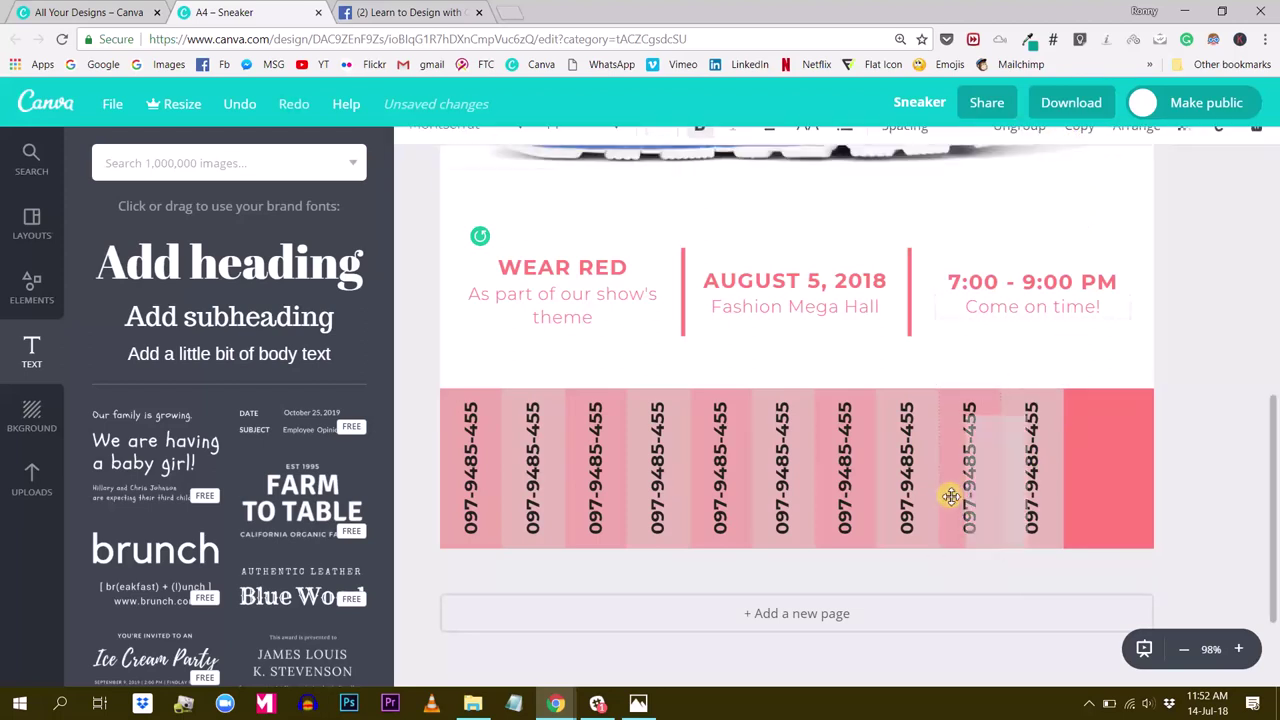
{"action": "left_click_drag", "start_coordinate": [991, 491], "coordinate": [1089, 459]}
Centre the eleven phone-number strips across the pink band by shifting the row right and nudging the rightmost strip left
{"action": "left_click", "coordinate": [1229, 333]}
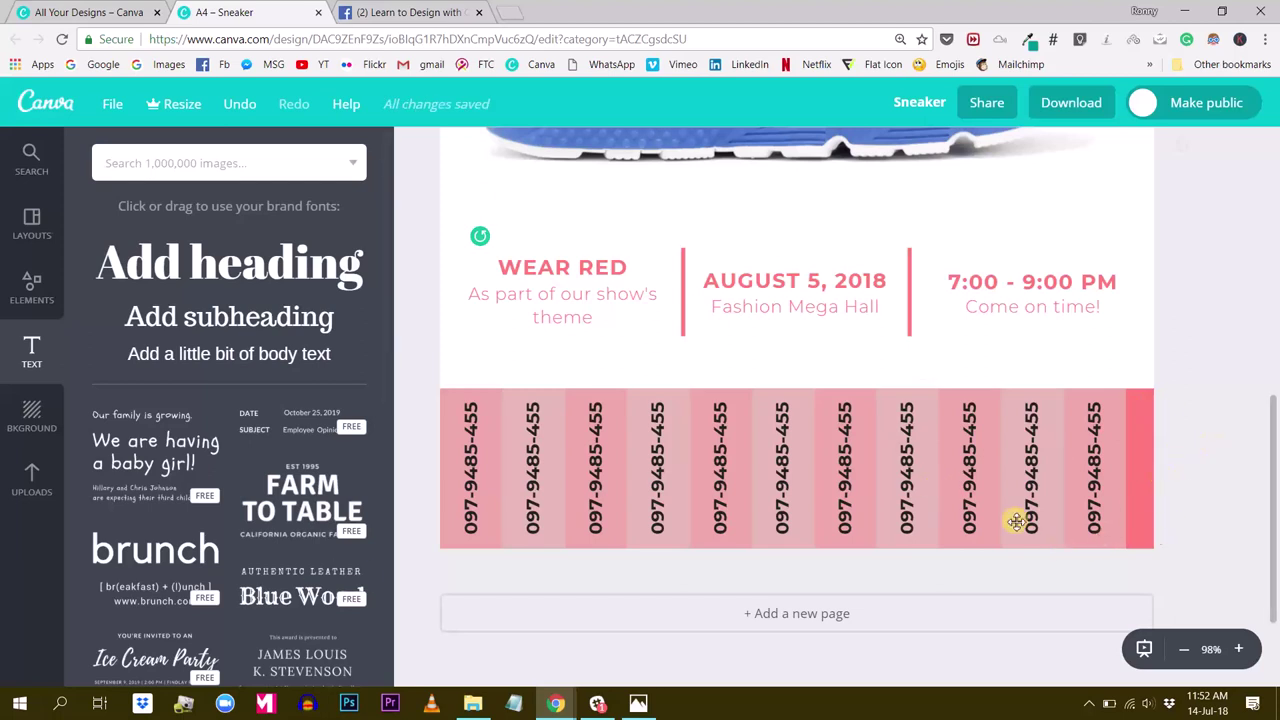
{"action": "left_click_drag", "start_coordinate": [419, 447], "coordinate": [1083, 486]}
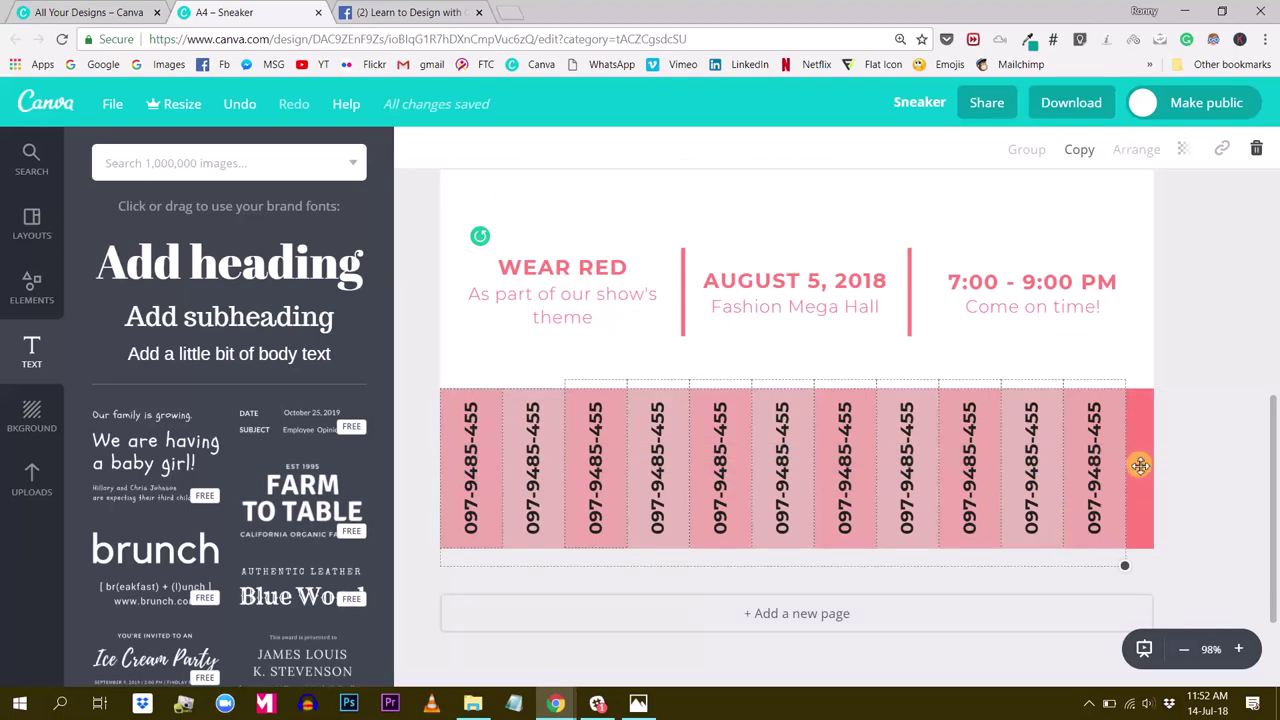
{"action": "left_click_drag", "start_coordinate": [700, 451], "coordinate": [712, 452]}
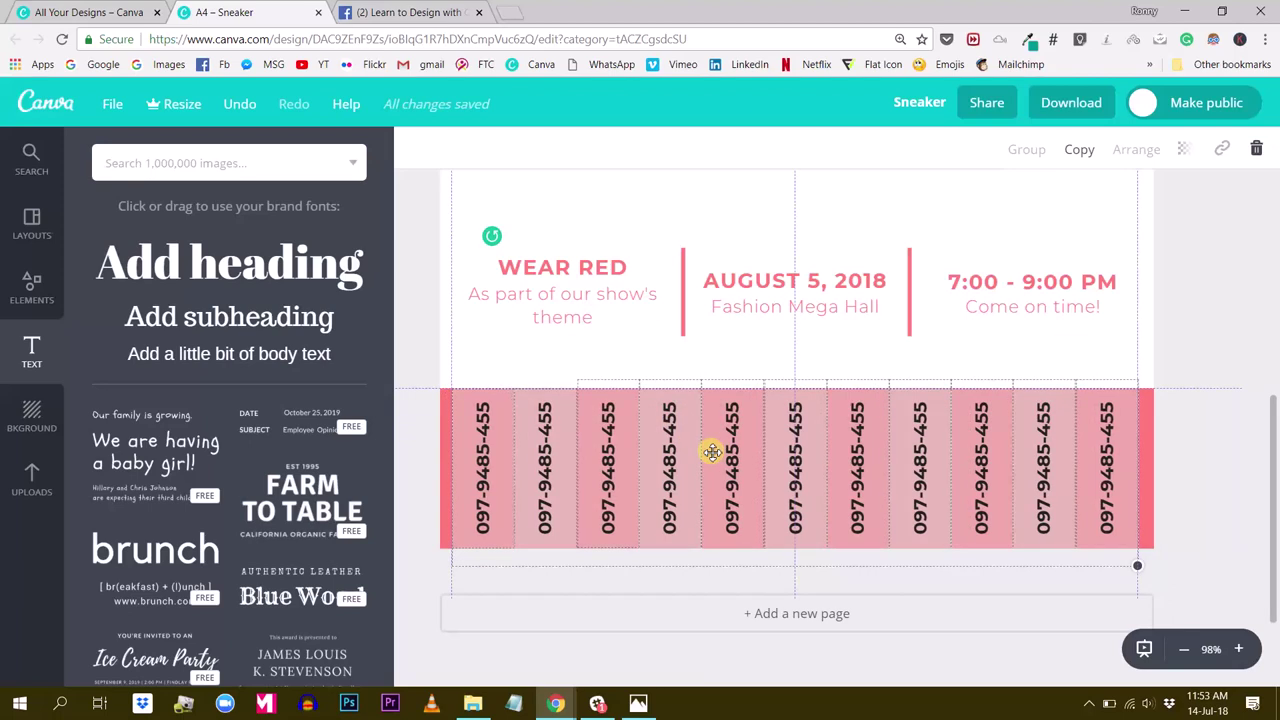
{"action": "left_click", "coordinate": [1223, 281]}
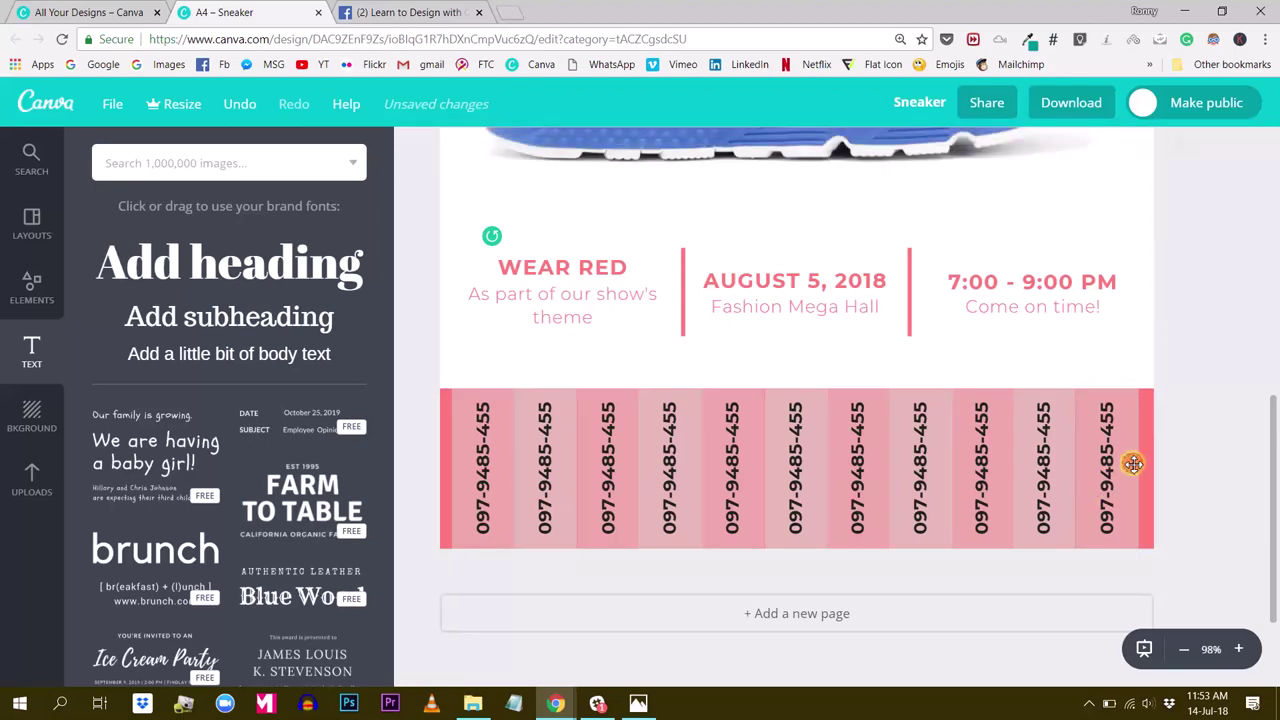
{"action": "left_click", "coordinate": [1150, 430]}
{"action": "key", "text": "Left"}
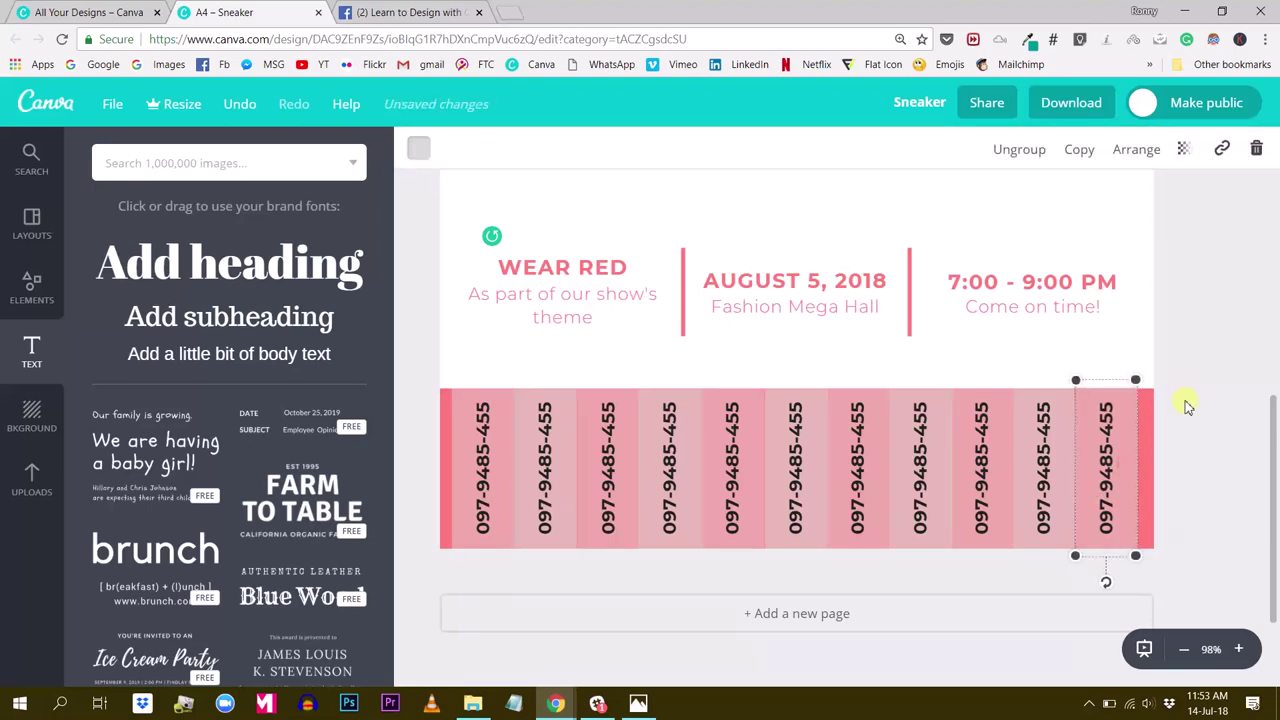
{"action": "left_click", "coordinate": [1274, 348]}
Search the graphics library for 'line', rerunning the search until line and divider results appear
{"action": "scroll", "coordinate": [1250, 412], "scroll_direction": "down", "scroll_amount": 1}
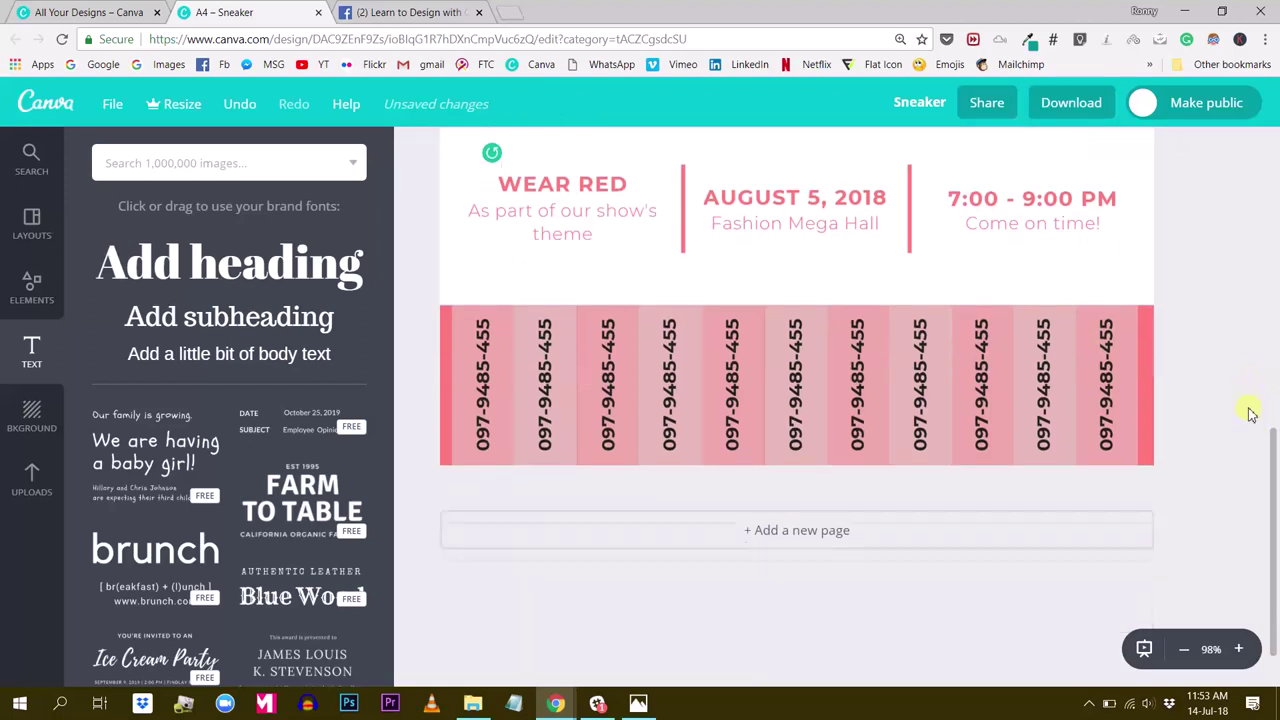
{"action": "scroll", "coordinate": [1212, 458], "scroll_direction": "up", "scroll_amount": 1}
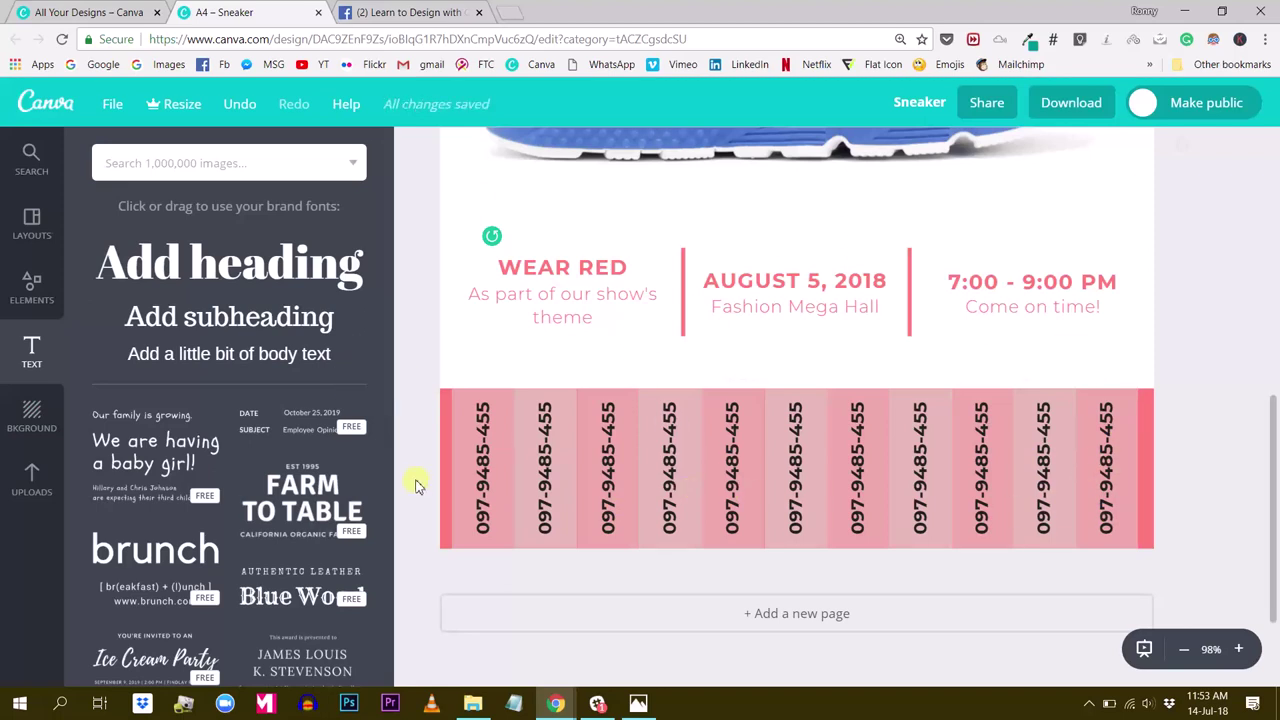
{"action": "left_click", "coordinate": [170, 162]}
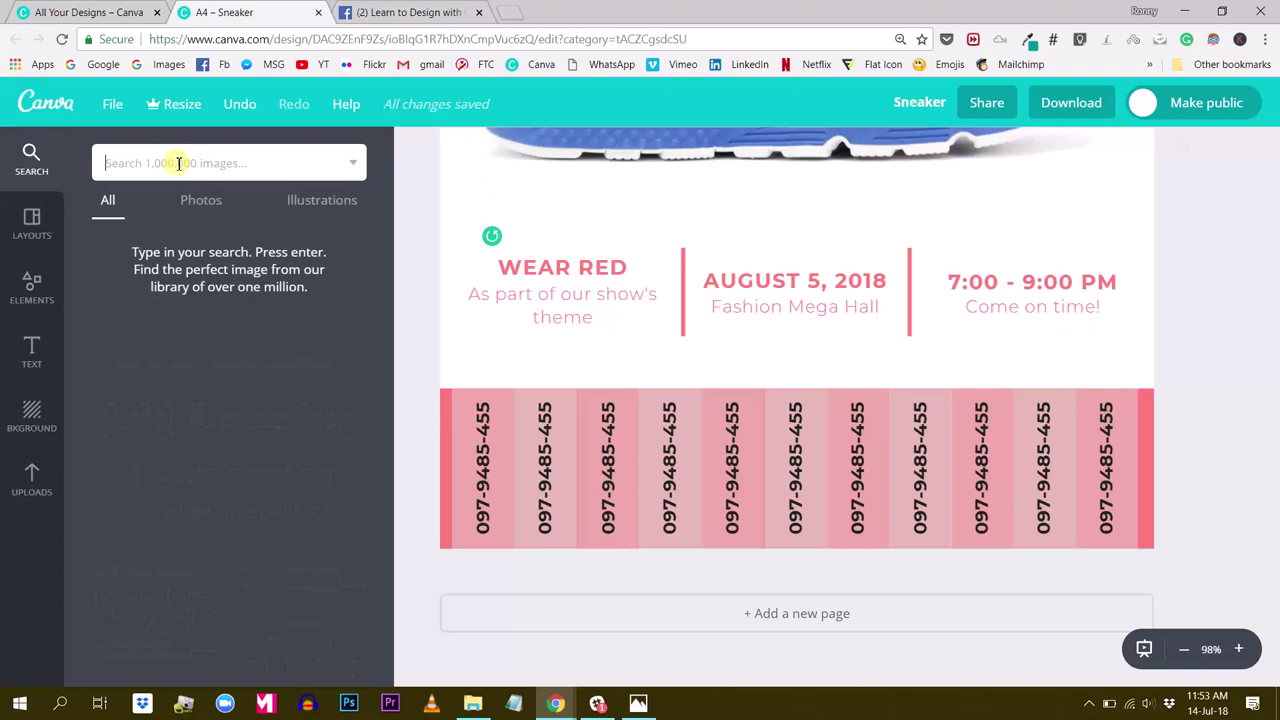
{"action": "key", "text": "Return"}
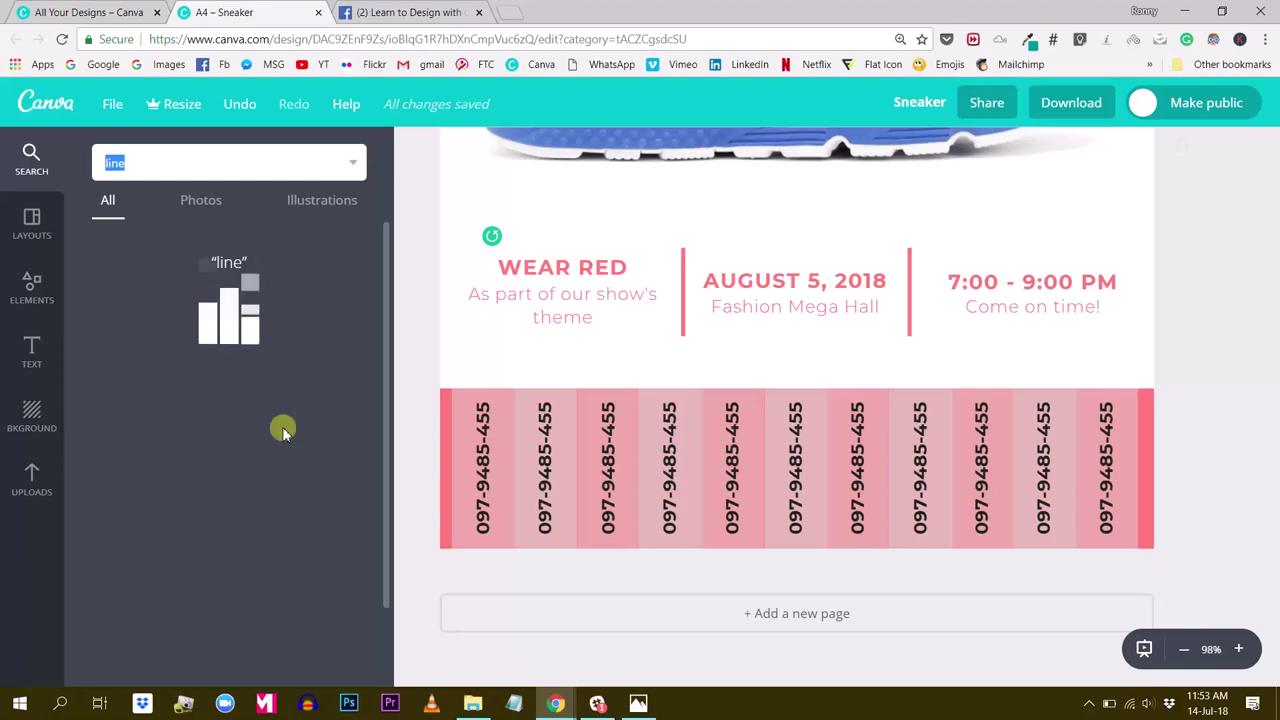
{"action": "scroll", "coordinate": [777, 369], "scroll_direction": "up", "scroll_amount": 3}
{"action": "left_click", "coordinate": [1181, 650]}
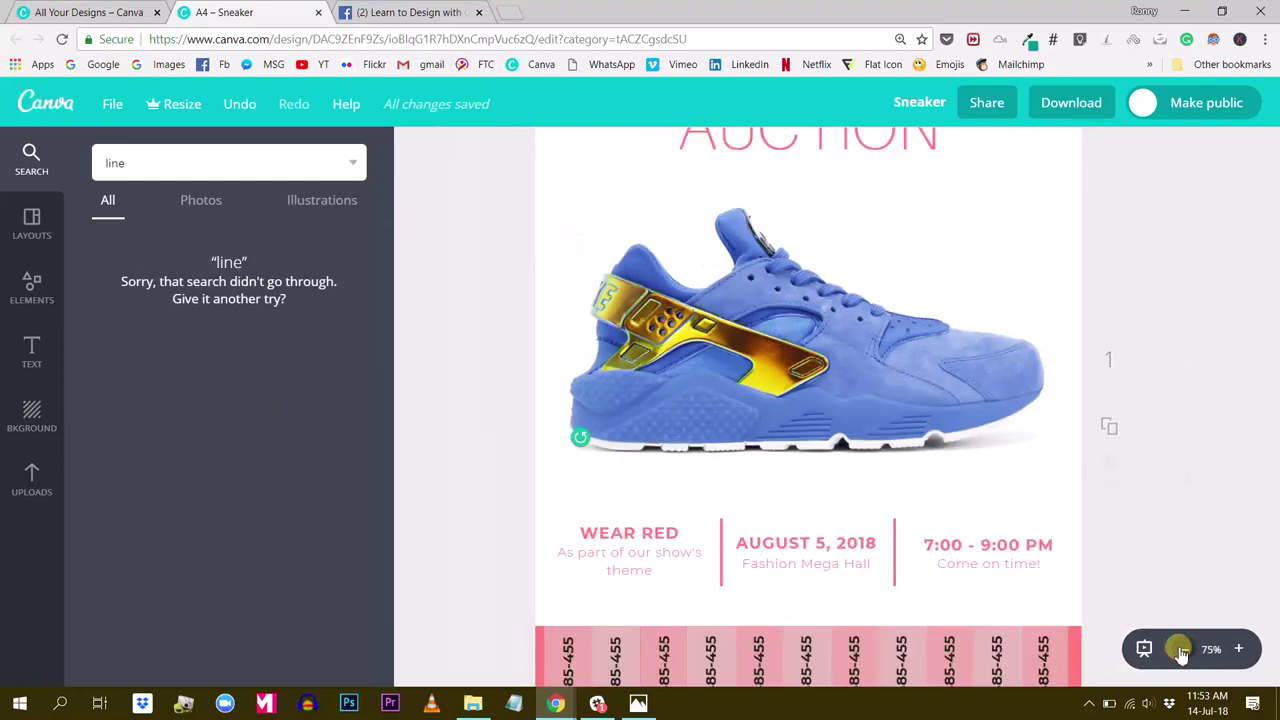
{"action": "left_click", "coordinate": [1182, 651]}
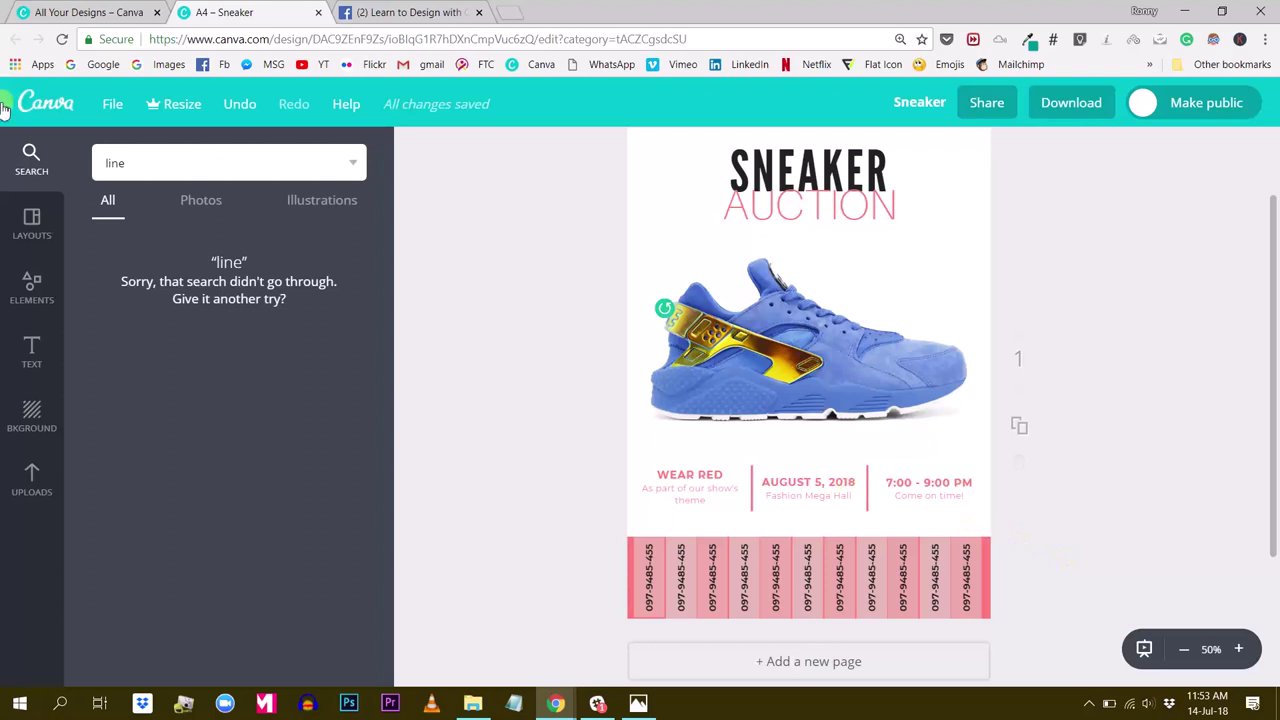
{"action": "left_click", "coordinate": [153, 167]}
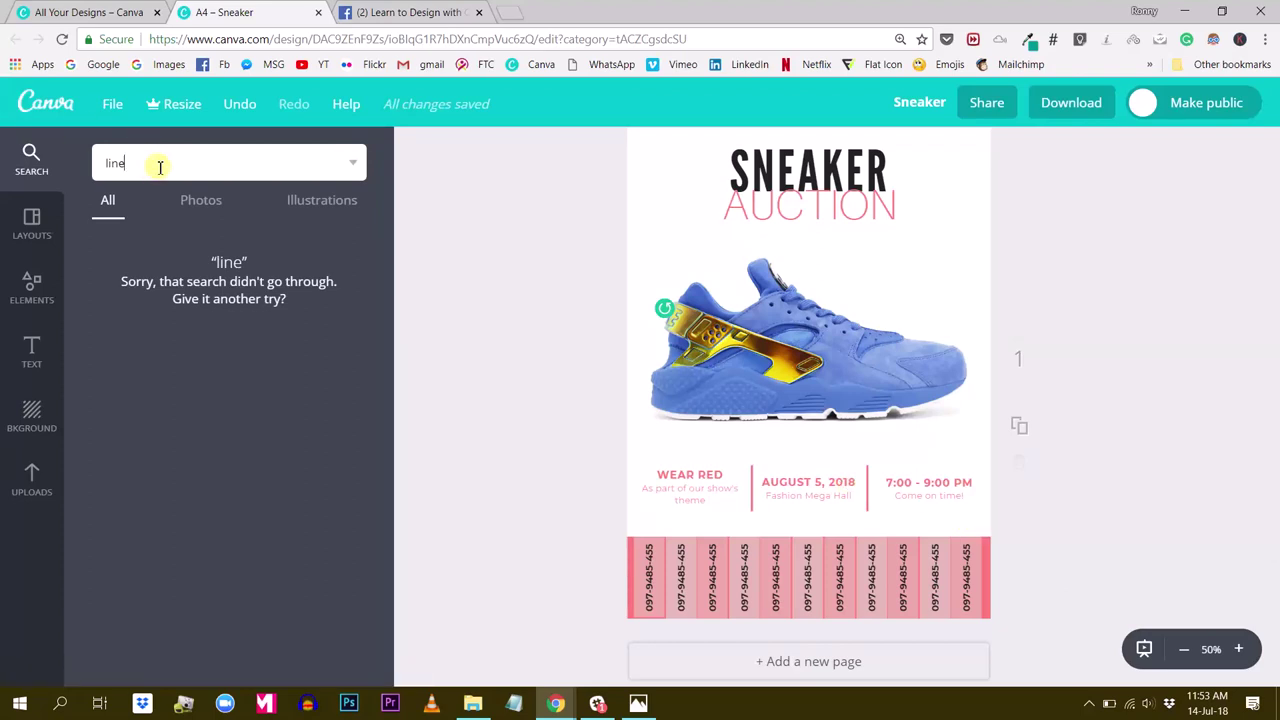
{"action": "double_click", "coordinate": [160, 167]}
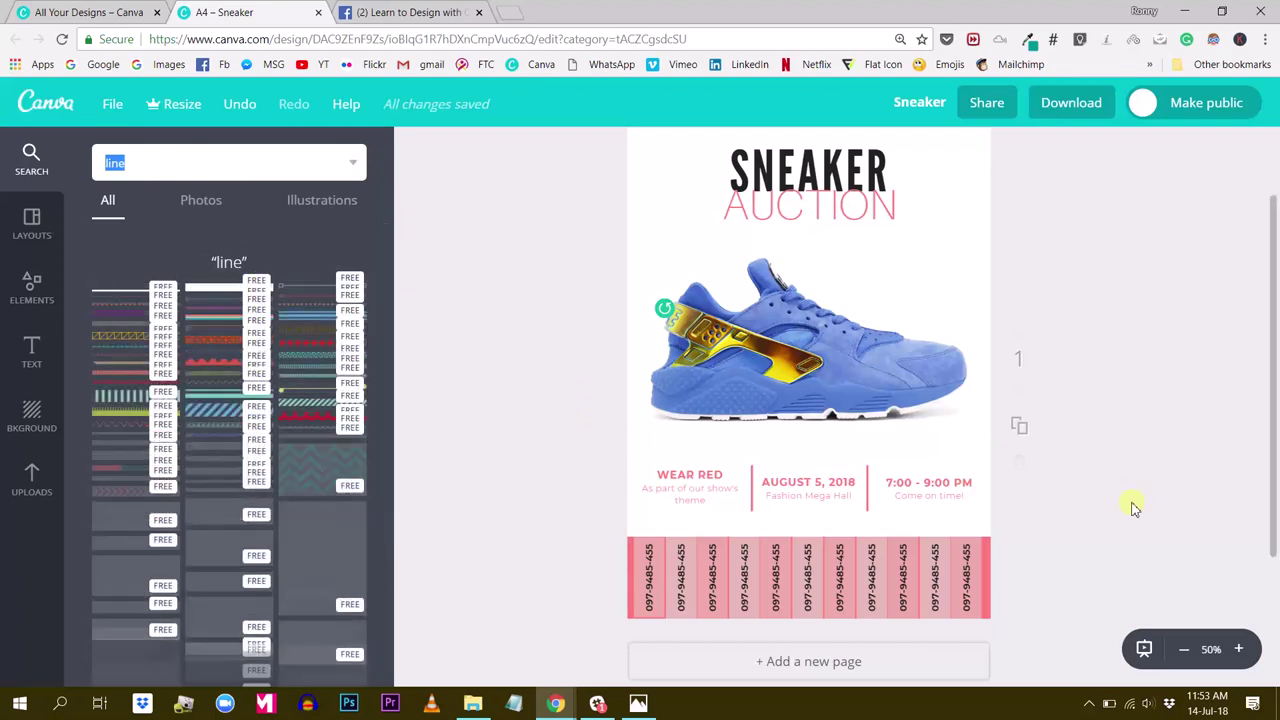
{"action": "left_click", "coordinate": [1238, 649]}
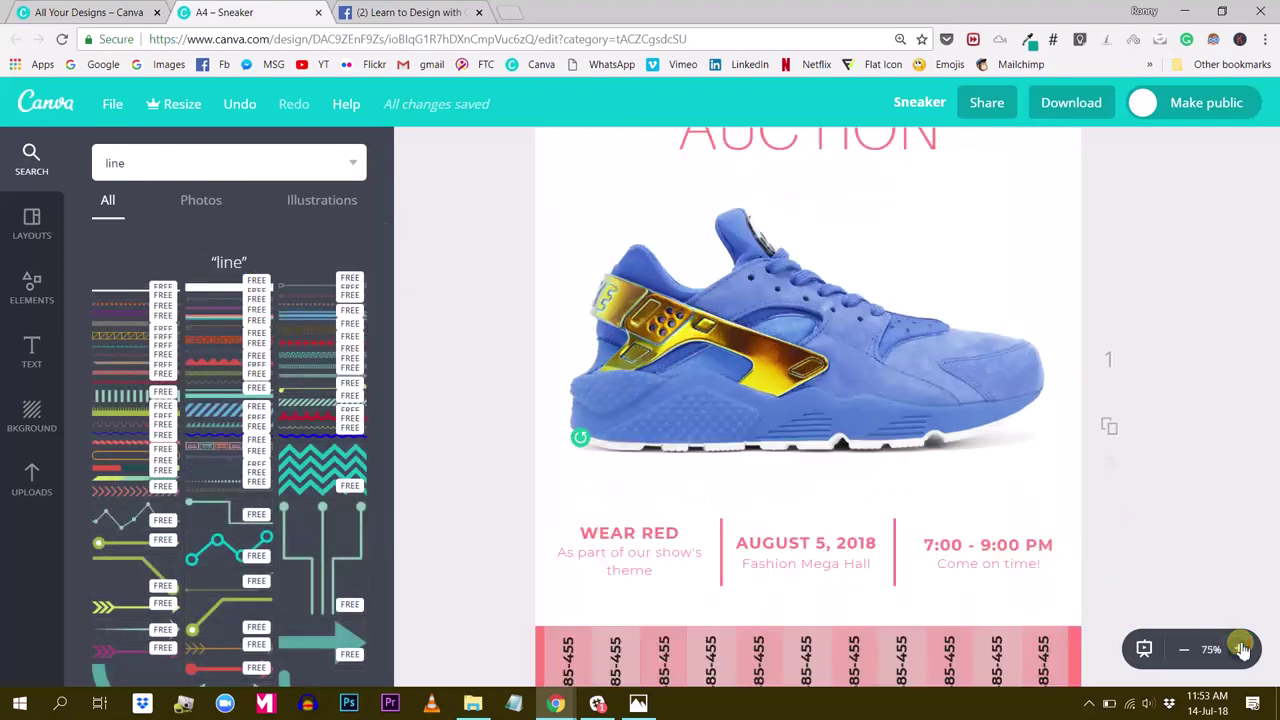
{"action": "scroll", "coordinate": [1168, 589], "scroll_direction": "down", "scroll_amount": 3}
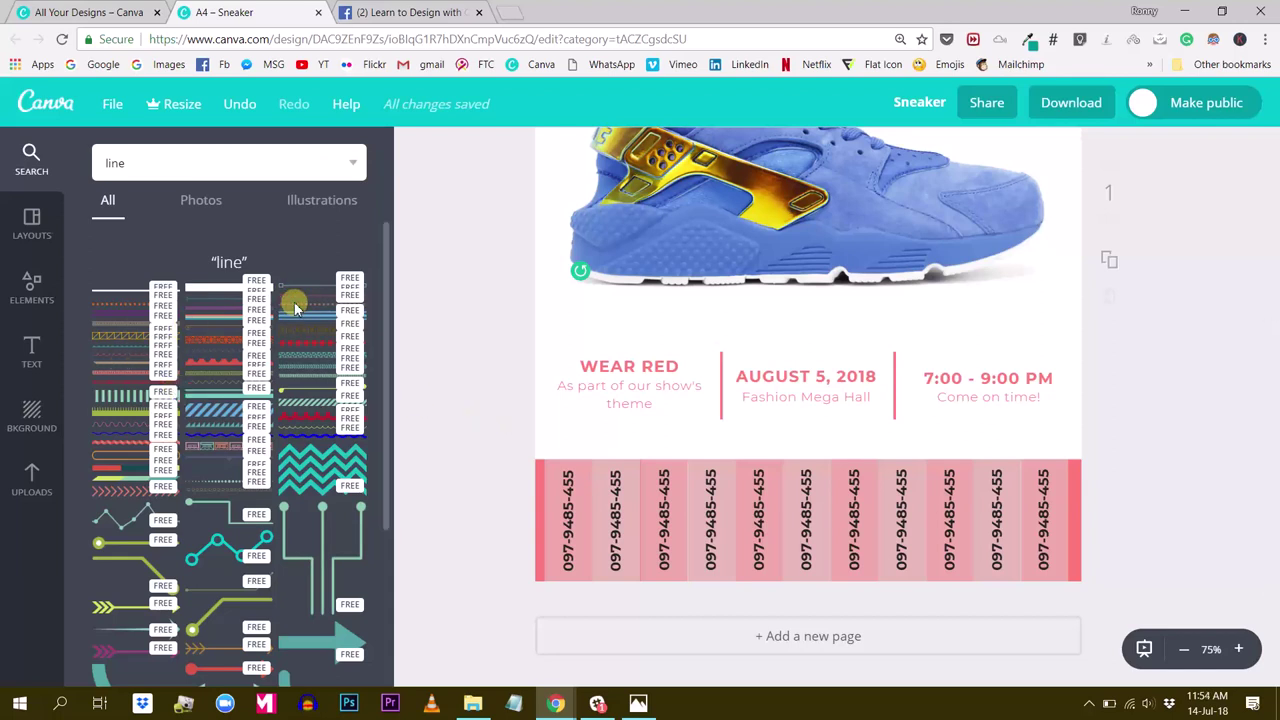
Add a trial dotted line graphic, shorten it, then delete it from the flyer
{"action": "left_click", "coordinate": [332, 300]}
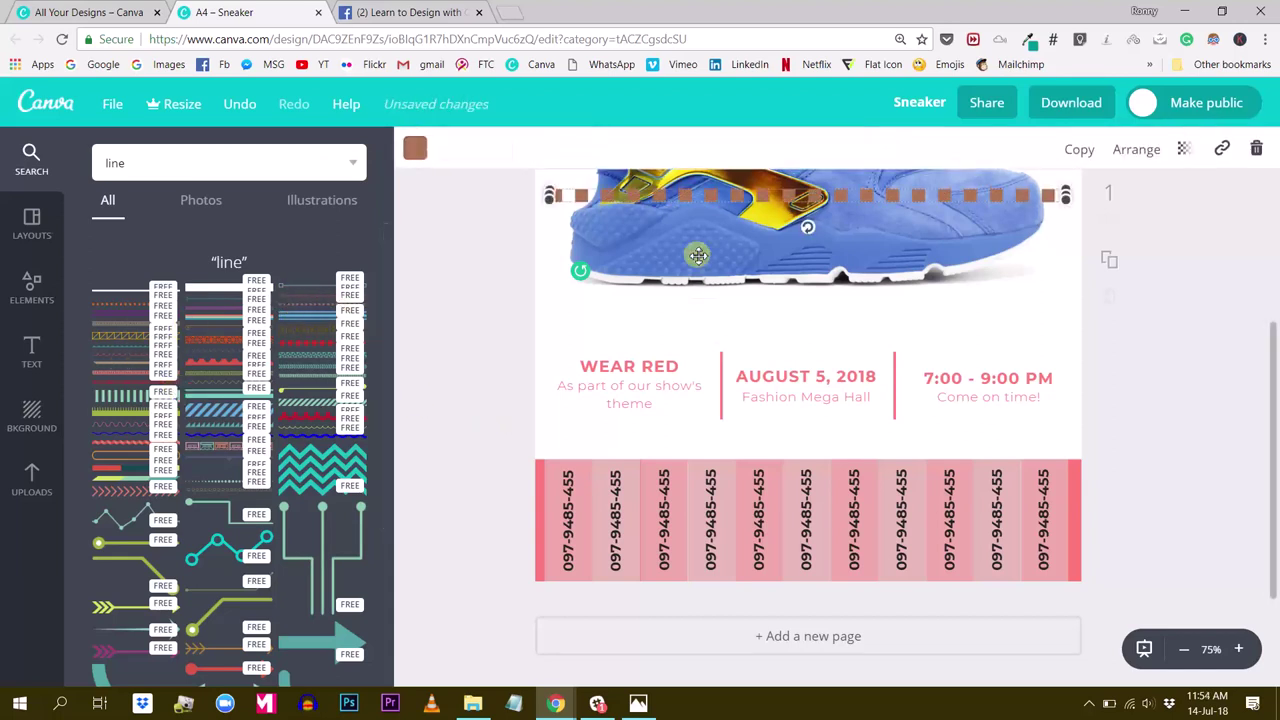
{"action": "left_click_drag", "start_coordinate": [1068, 193], "coordinate": [665, 367]}
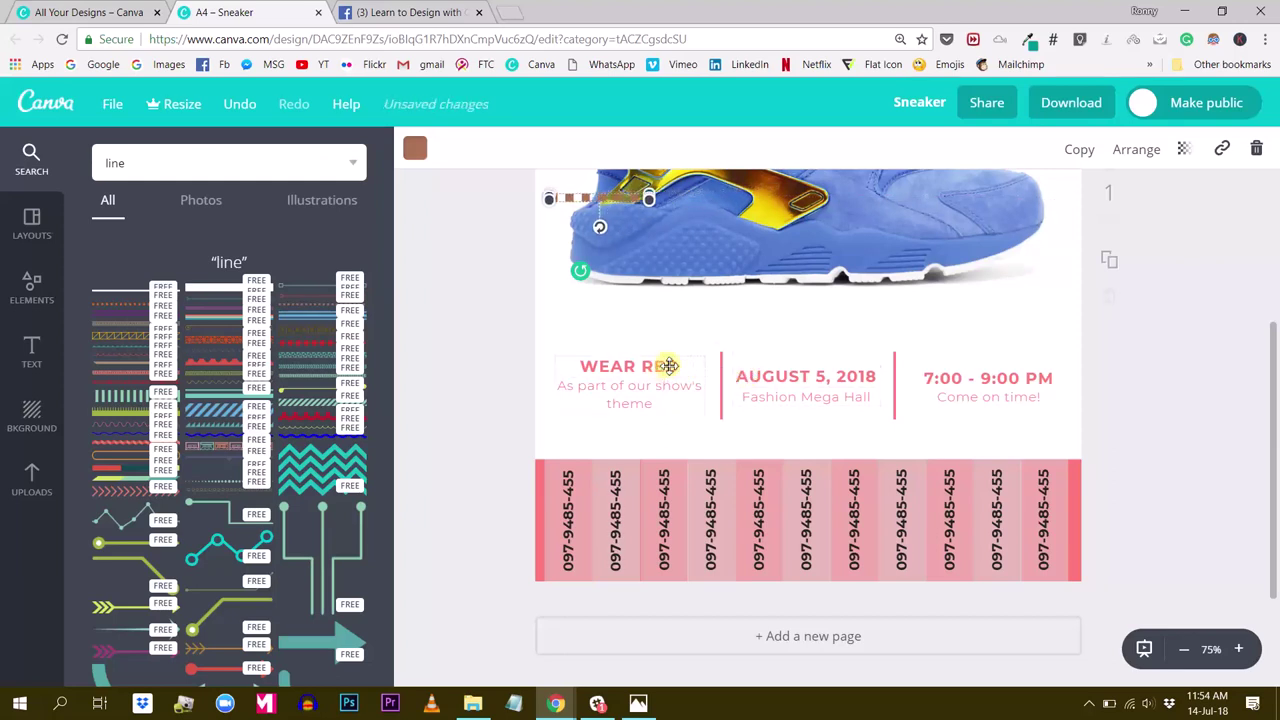
{"action": "key", "text": "Delete"}
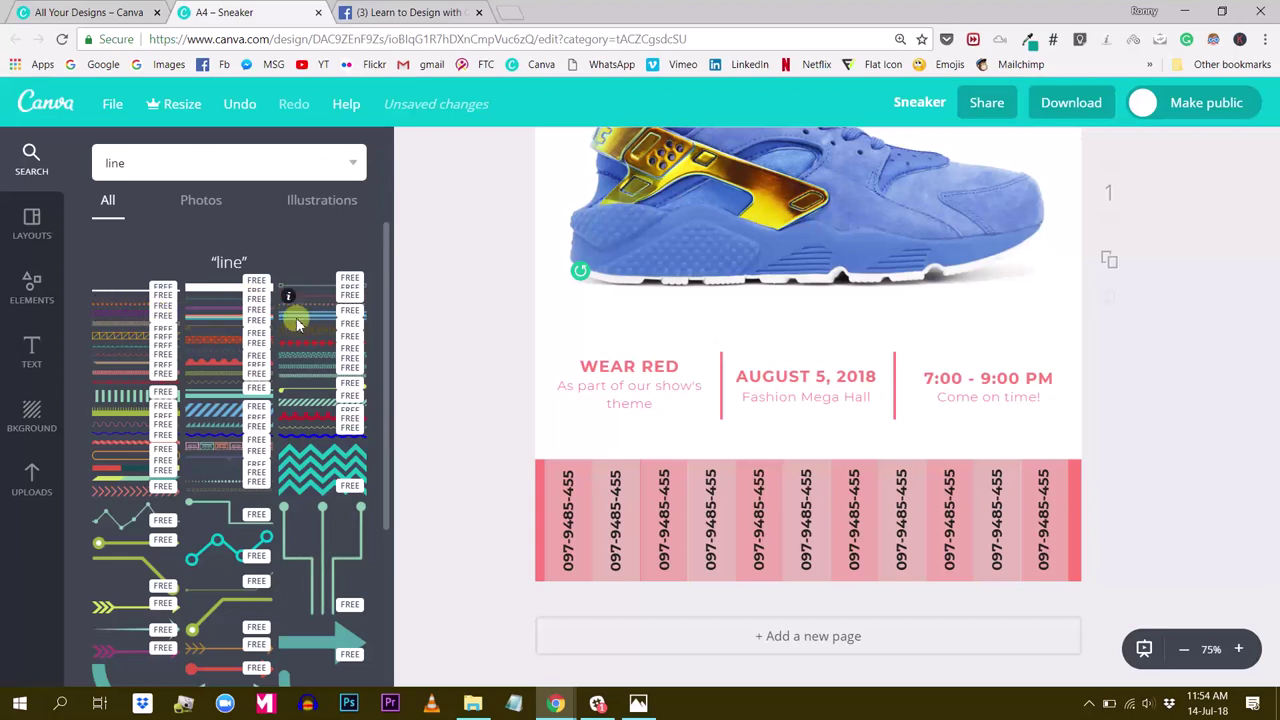
Bring up the Download options for the finished flyer
{"action": "scroll", "coordinate": [185, 365], "scroll_direction": "down", "scroll_amount": 1}
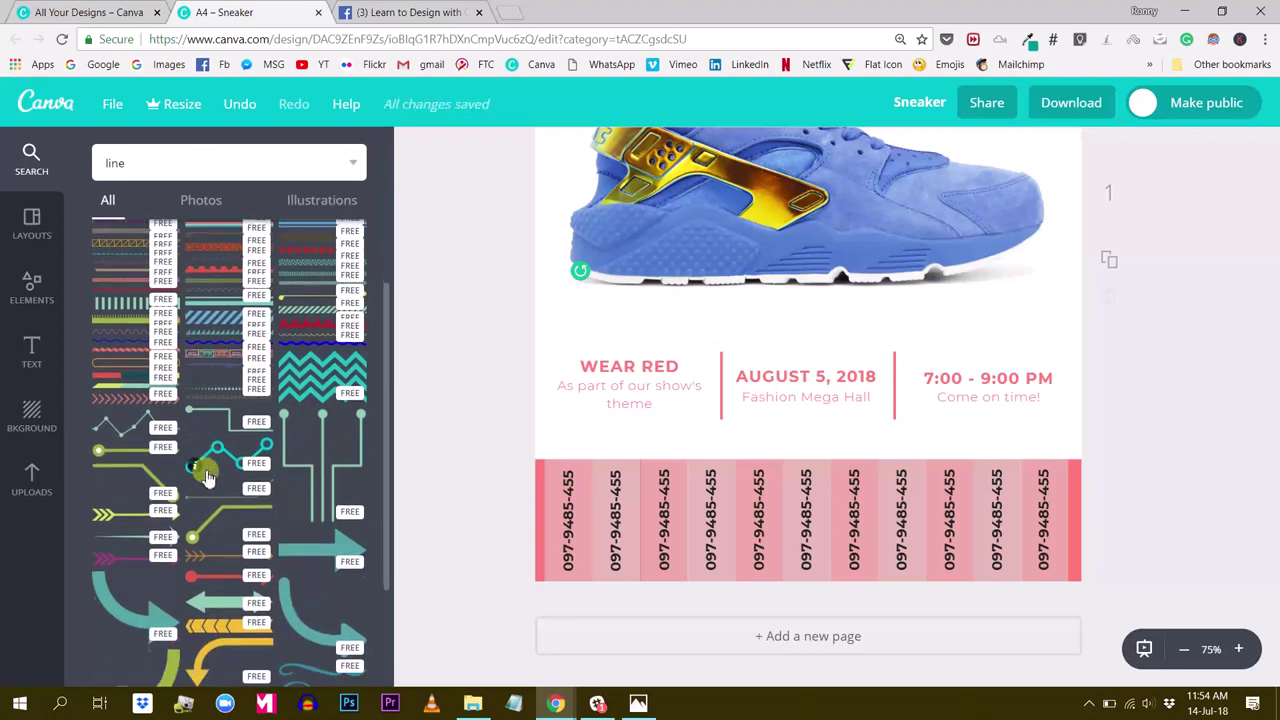
{"action": "scroll", "coordinate": [206, 432], "scroll_direction": "down", "scroll_amount": 2}
{"action": "scroll", "coordinate": [206, 432], "scroll_direction": "up", "scroll_amount": 1}
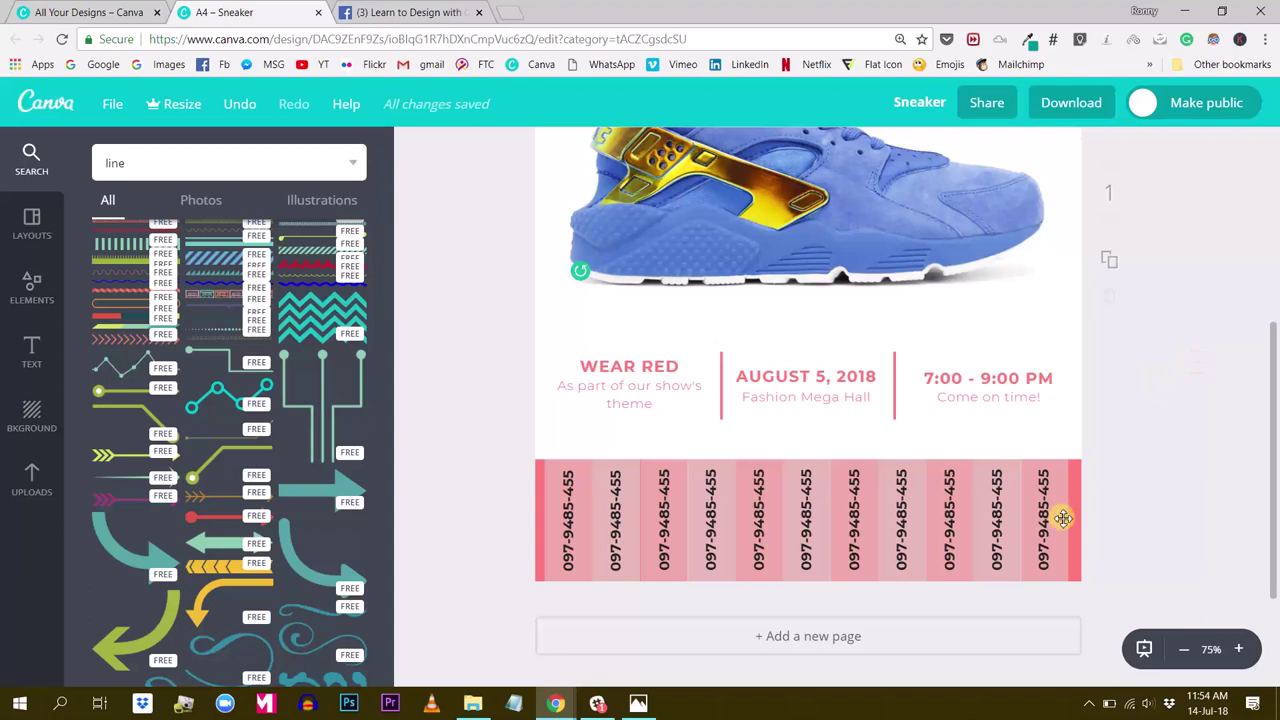
{"action": "scroll", "coordinate": [1055, 500], "scroll_direction": "up", "scroll_amount": 1}
{"action": "scroll", "coordinate": [950, 375], "scroll_direction": "down", "scroll_amount": 1}
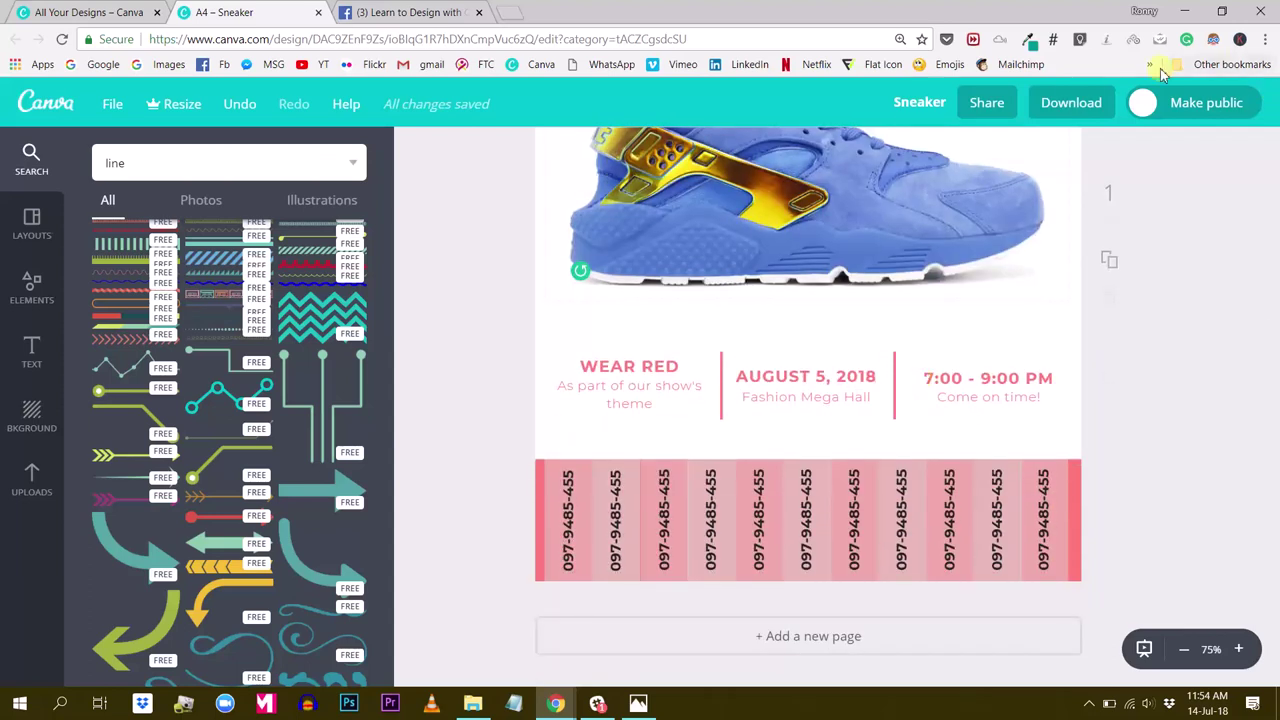
{"action": "left_click", "coordinate": [1072, 102]}
Set the file type to JPG and download the flyer as Sneaker.jpg
{"action": "left_click", "coordinate": [992, 201]}
{"action": "left_click", "coordinate": [994, 228]}
{"action": "left_click", "coordinate": [1013, 257]}
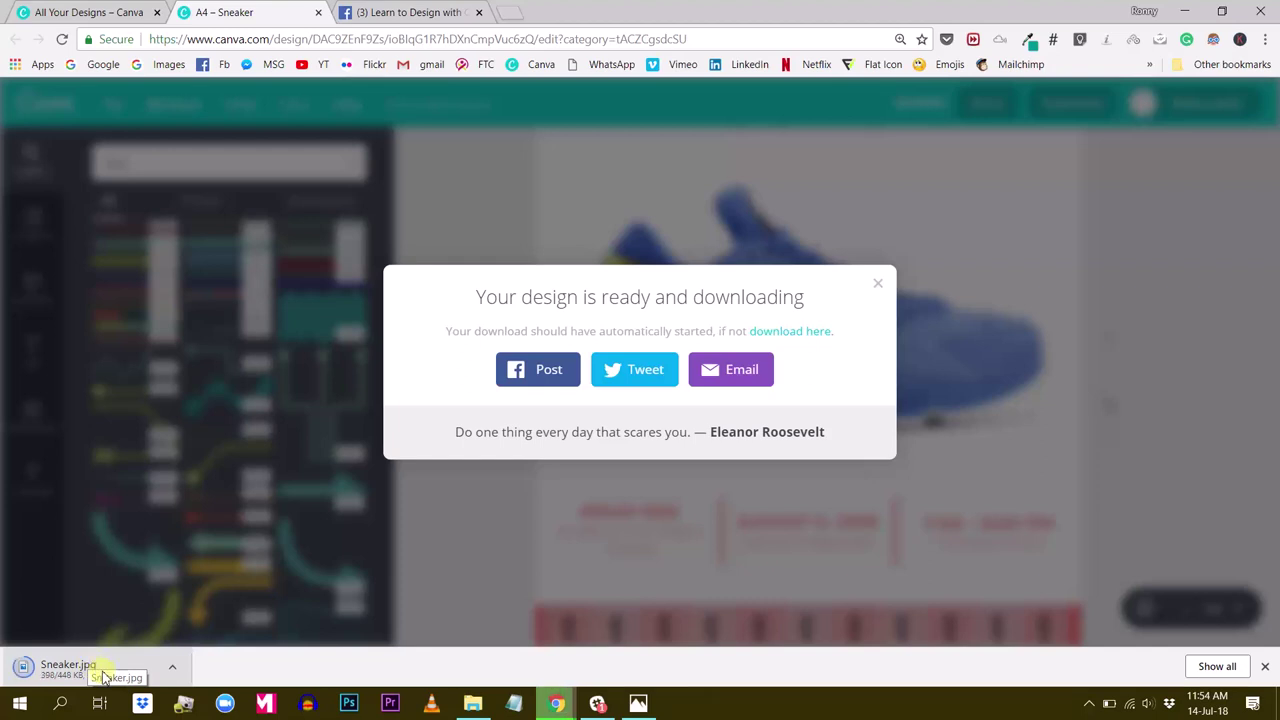
Open the downloaded Sneaker.jpg from Chrome's download bar in Photos
{"action": "left_click", "coordinate": [77, 667]}
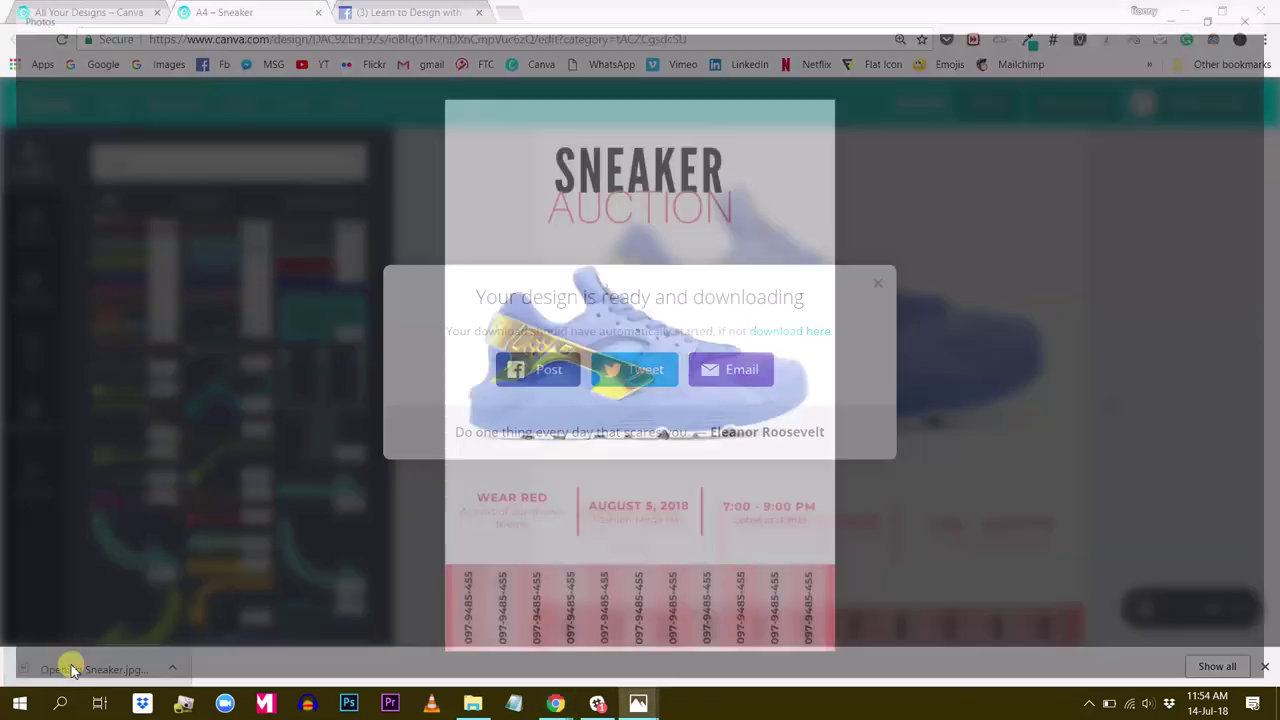